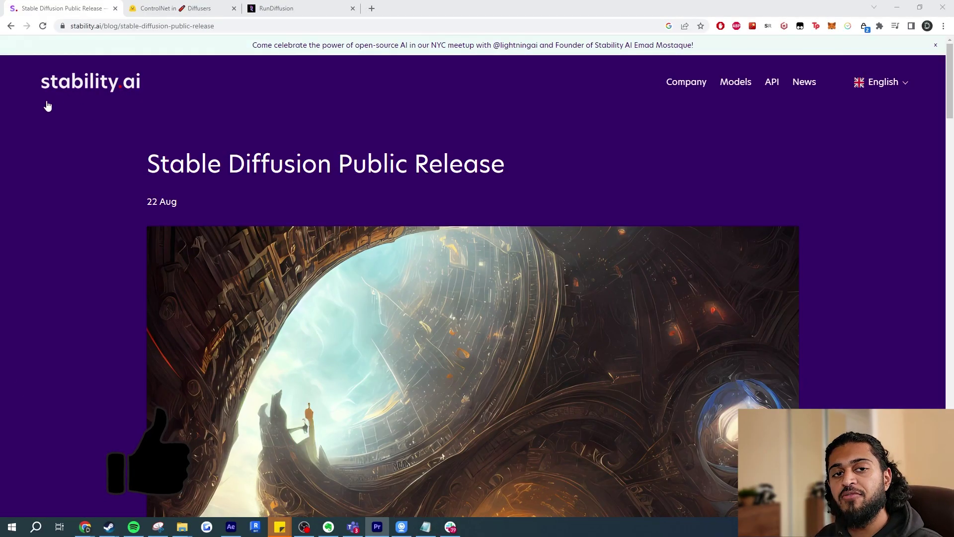
Read the Stable Diffusion Public Release post, then move to the Ultra fast ControlNet with Diffusers tab.
scroll(335, 129, "down", 10)
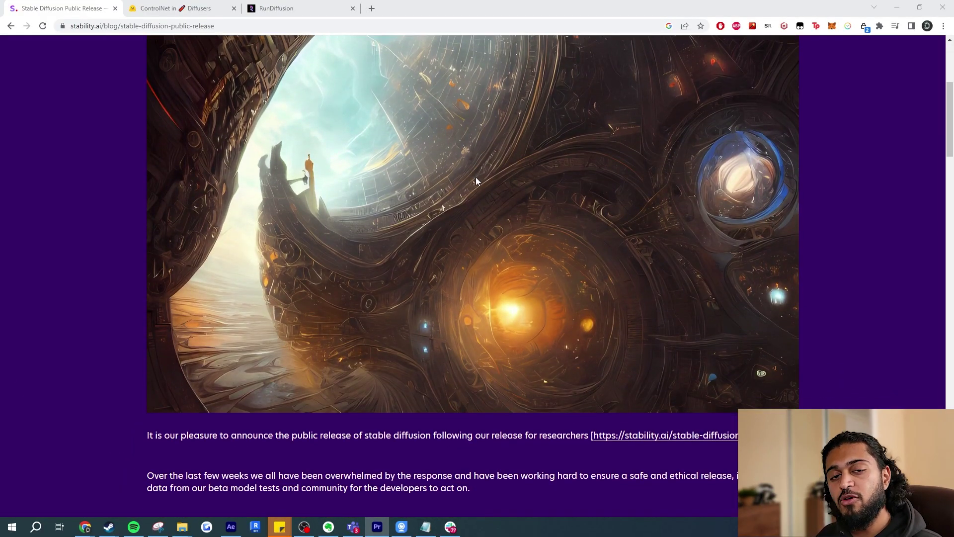
scroll(485, 184, "down", 12)
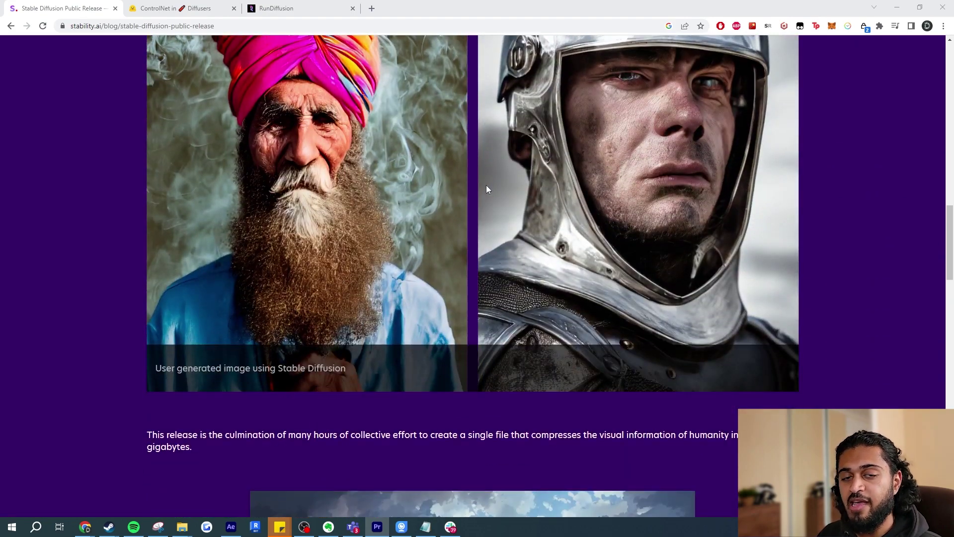
key("ctrl+Tab")
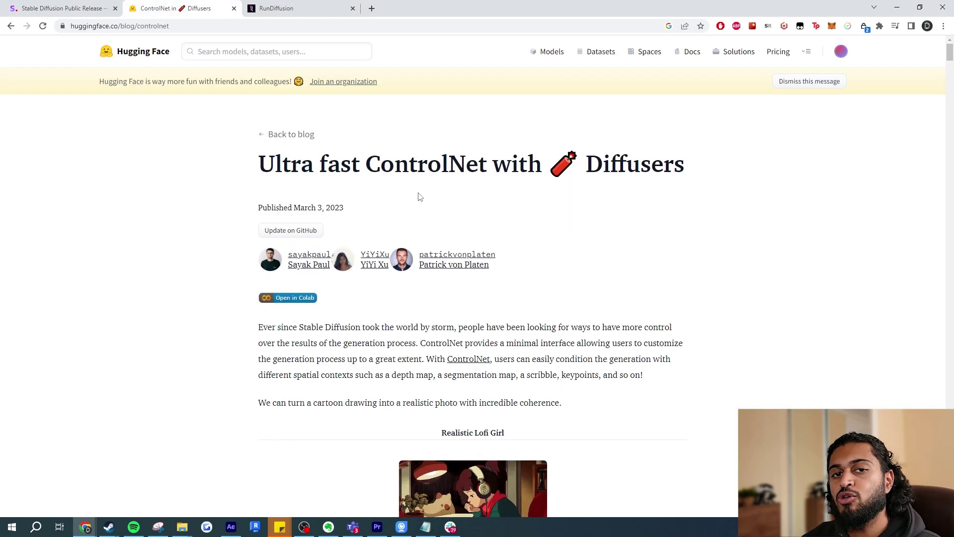
Skim the Hugging Face ControlNet examples and code, then go to the RunDiffusion session page.
scroll(492, 206, "down", 5)
scroll(494, 206, "down", 3)
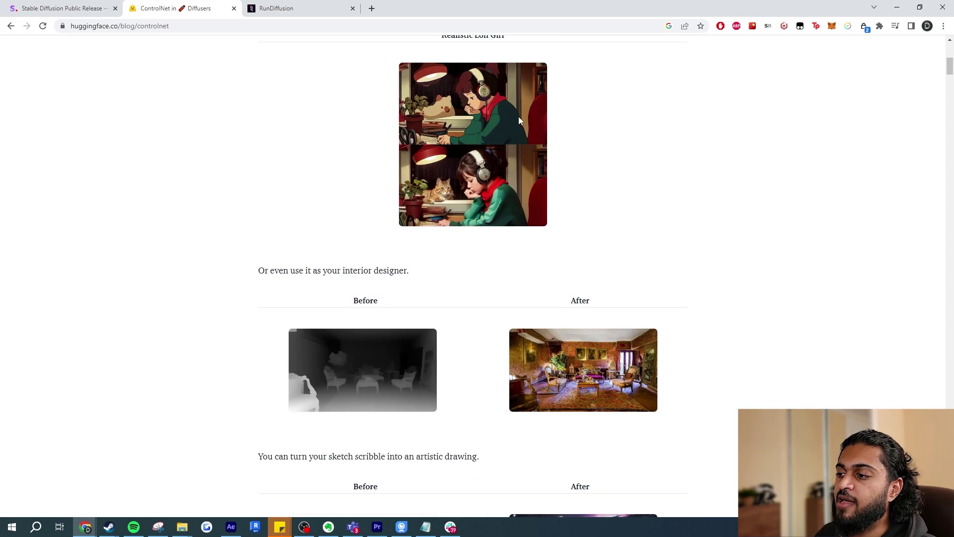
scroll(529, 132, "down", 4)
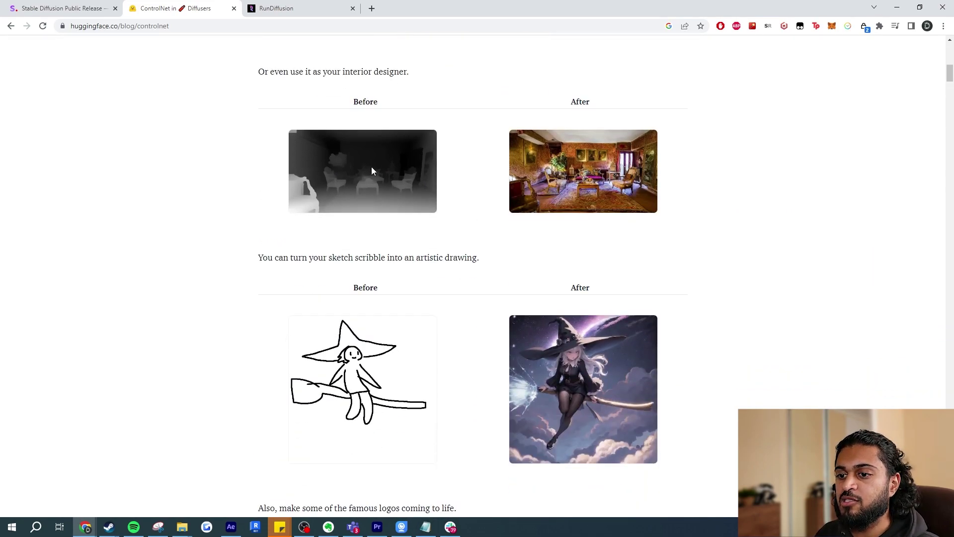
scroll(562, 171, "down", 3)
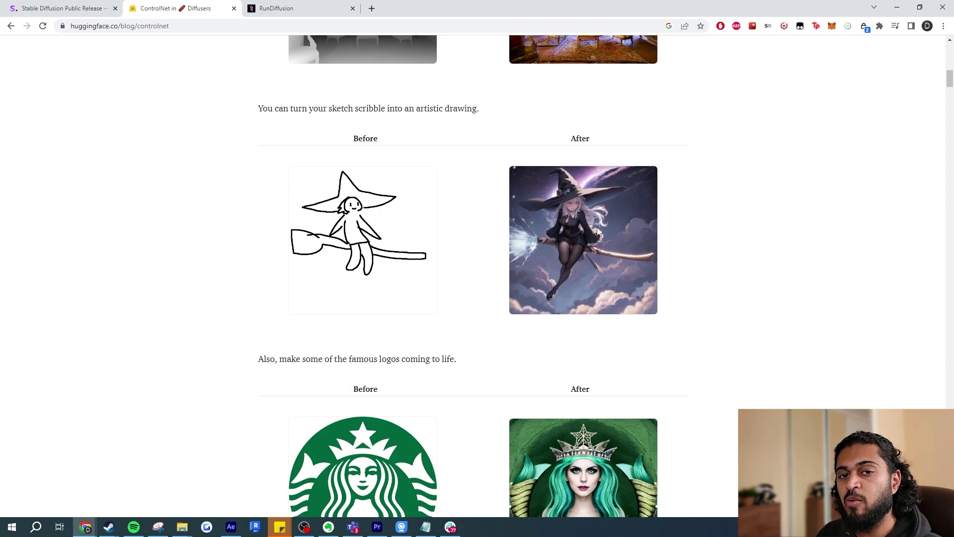
scroll(499, 231, "down", 3)
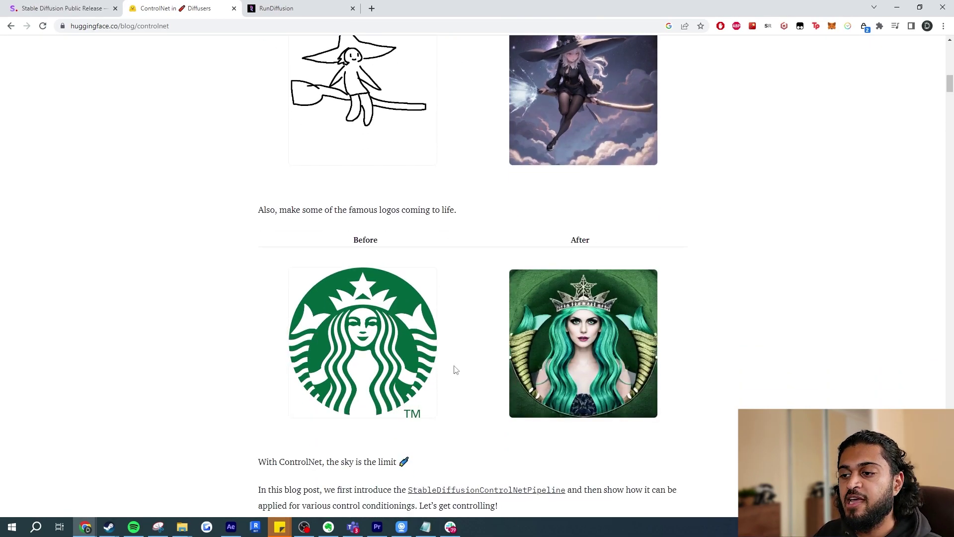
scroll(444, 370, "down", 15)
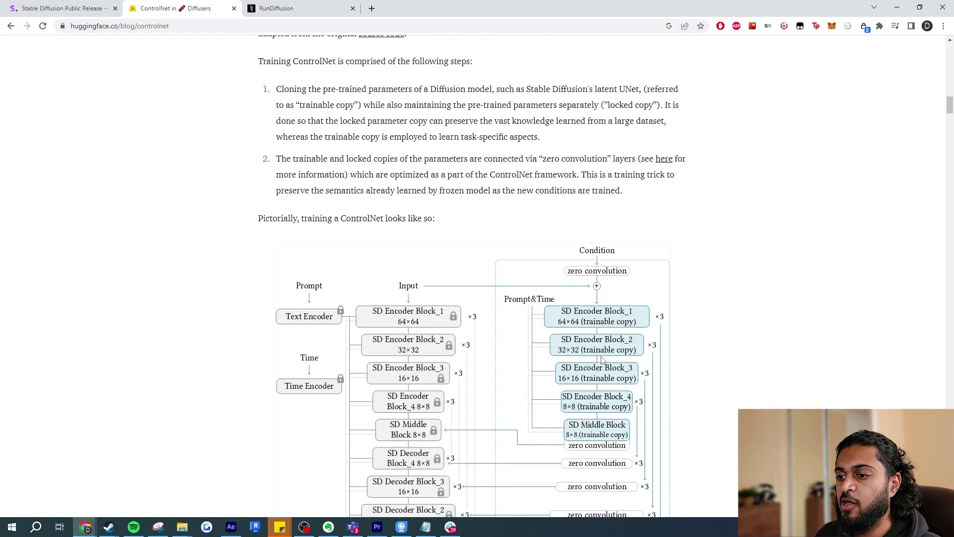
scroll(396, 268, "down", 2)
scroll(468, 261, "down", 3)
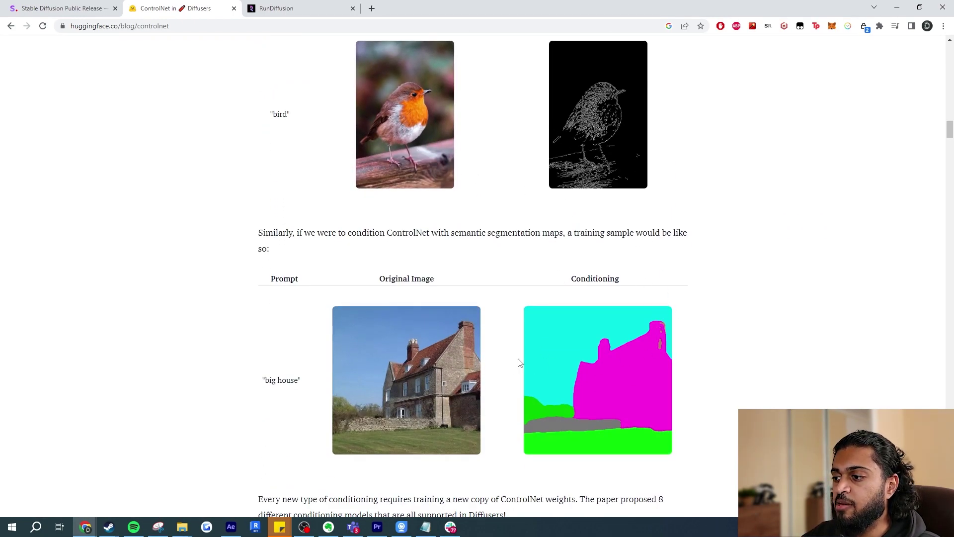
scroll(522, 360, "down", 14)
scroll(629, 331, "down", 20)
scroll(629, 322, "down", 20)
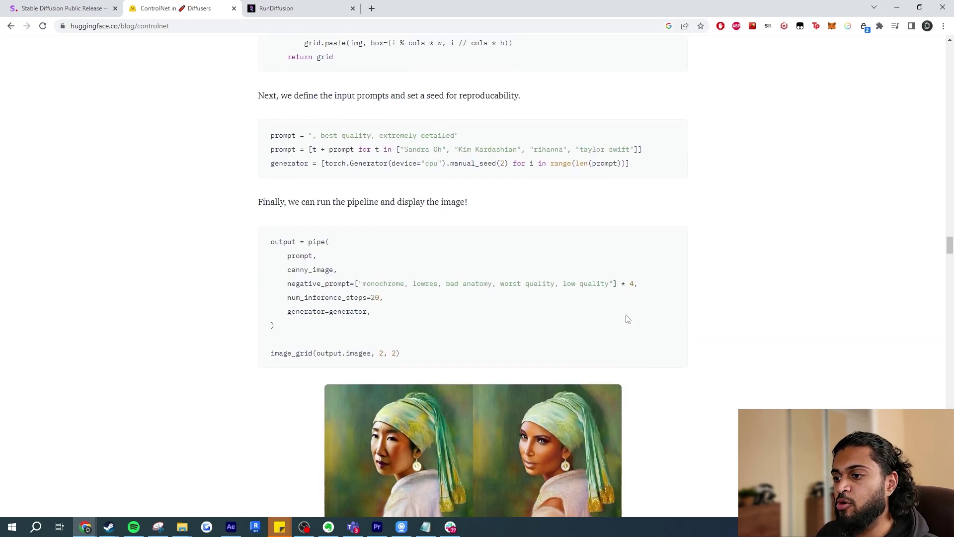
scroll(627, 319, "down", 20)
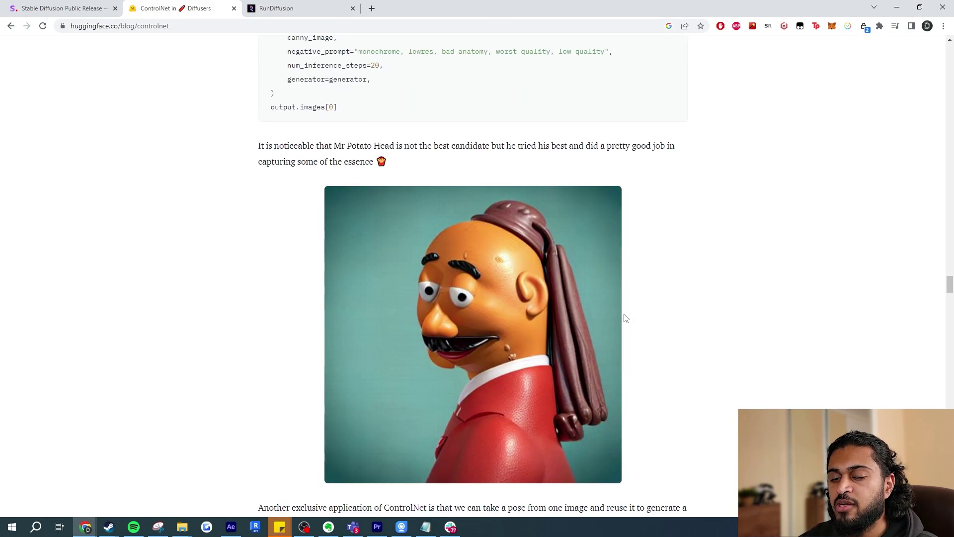
scroll(625, 315, "down", 4)
scroll(603, 287, "up", 3)
scroll(520, 304, "down", 8)
scroll(522, 300, "down", 16)
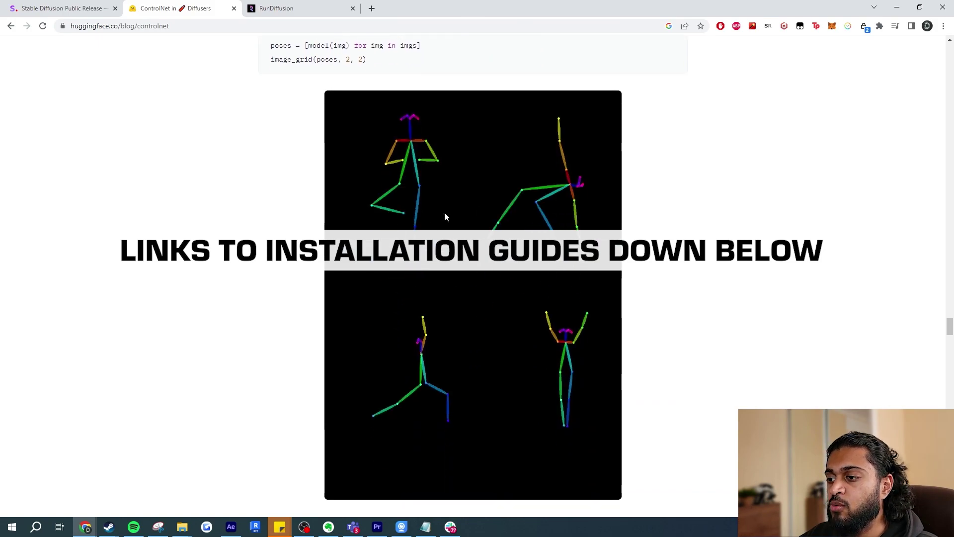
scroll(466, 347, "up", 10)
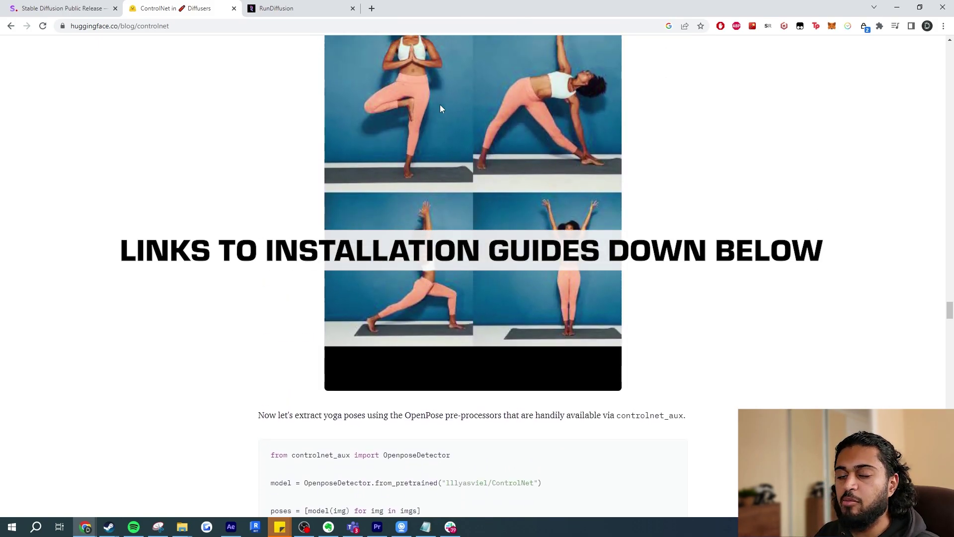
scroll(502, 298, "down", 7)
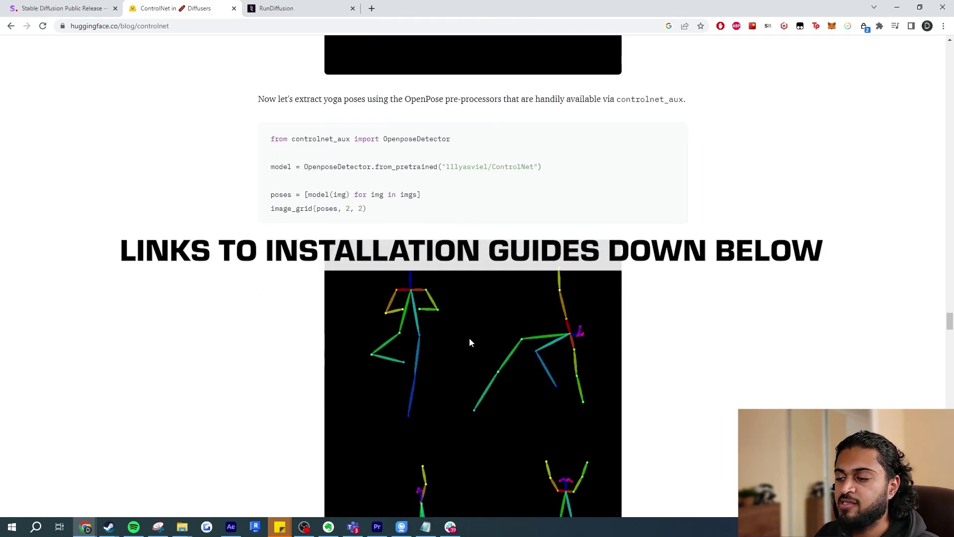
scroll(477, 343, "down", 13)
scroll(476, 346, "down", 13)
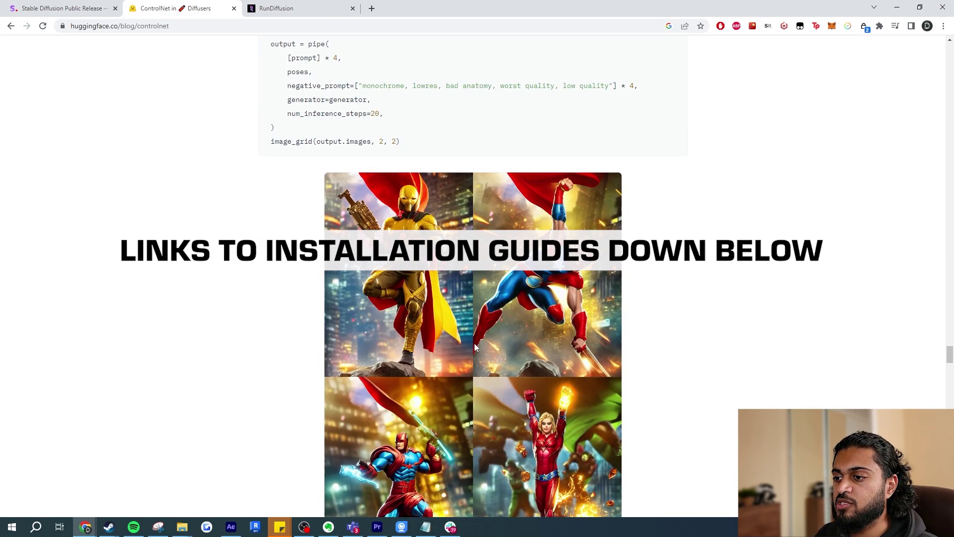
scroll(475, 344, "down", 5)
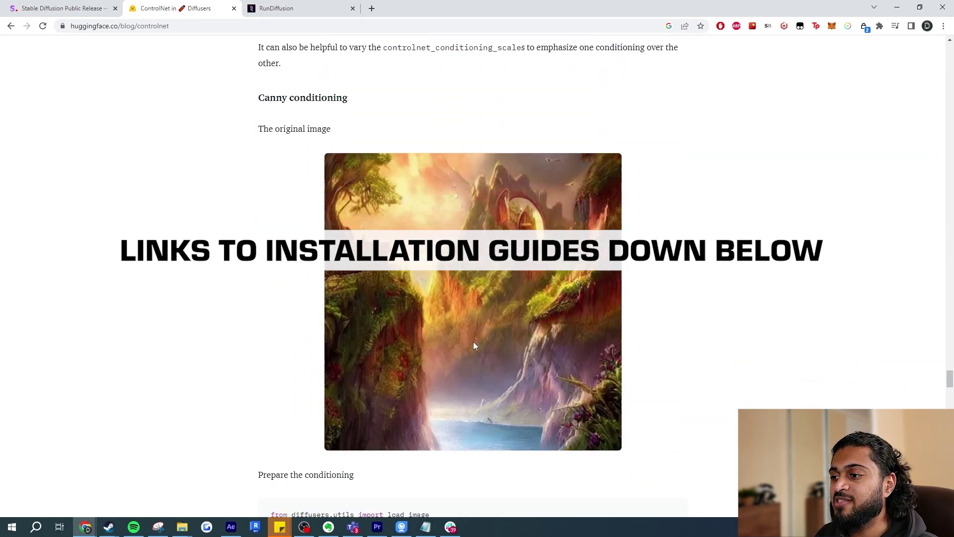
scroll(473, 343, "down", 11)
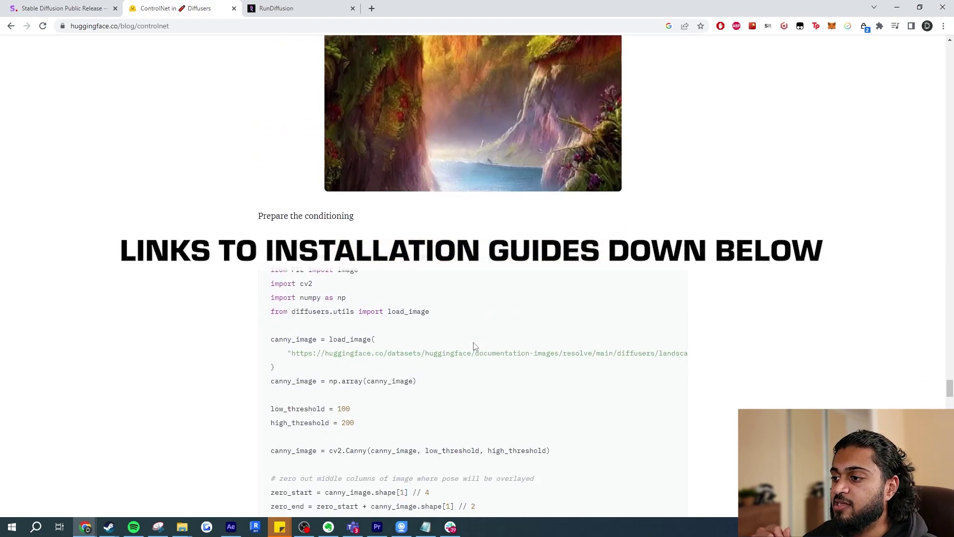
left_click(272, 9)
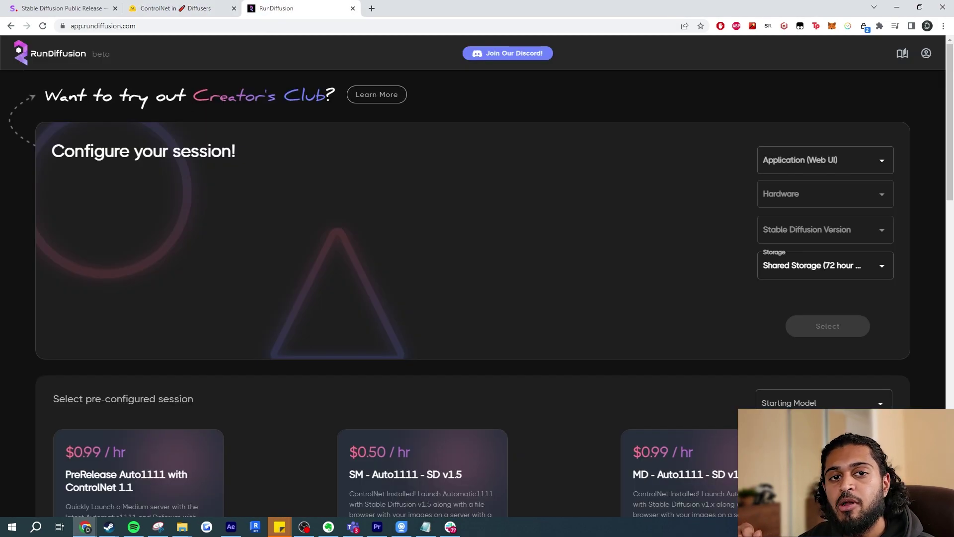
Scroll through RunDiffusion's pre-configured session cards to compare the options.
left_click_drag(950, 76, 951, 157)
scroll(448, 441, "down", 4)
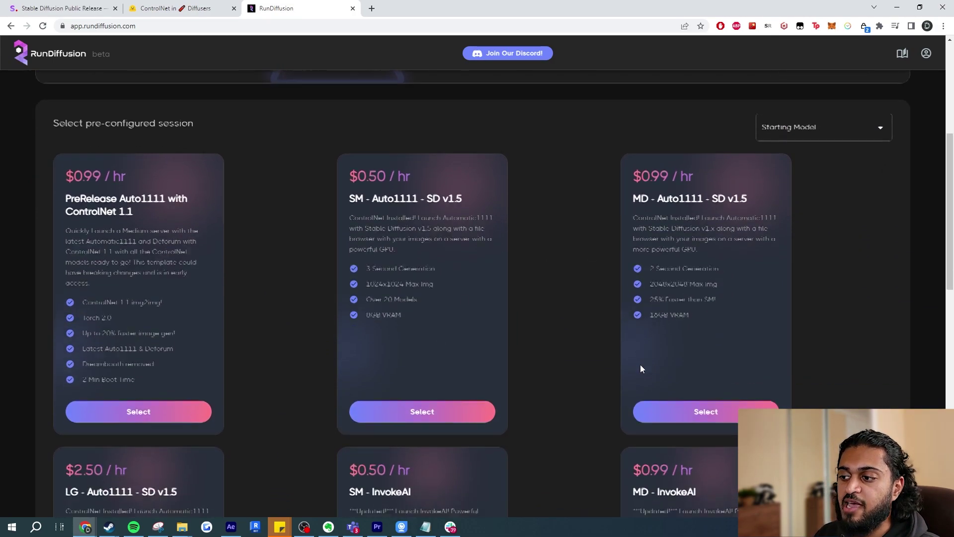
scroll(519, 342, "down", 5)
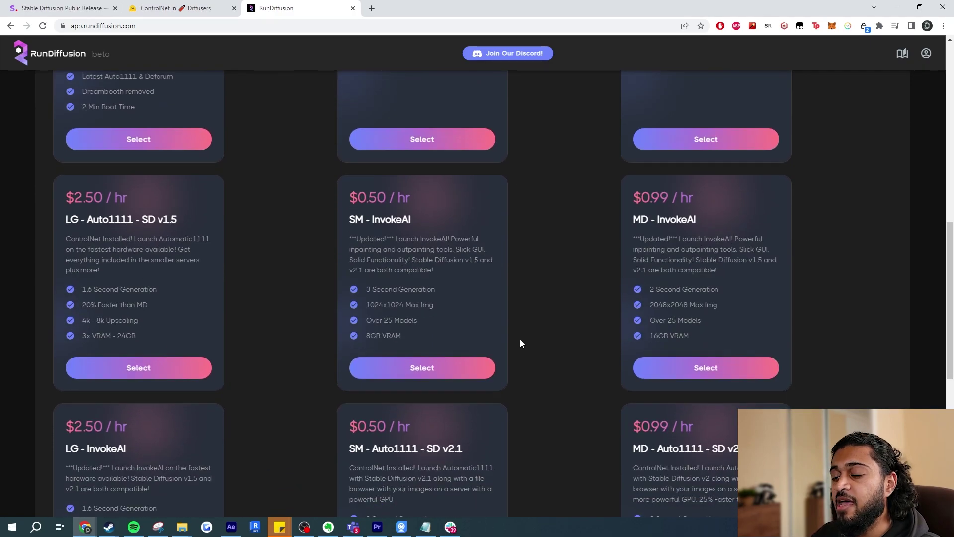
scroll(518, 342, "down", 4)
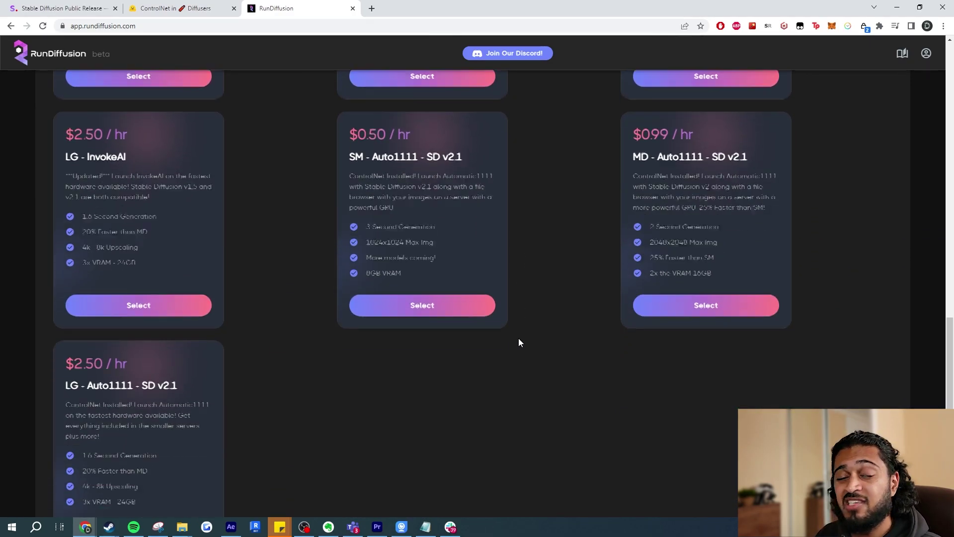
scroll(519, 342, "up", 12)
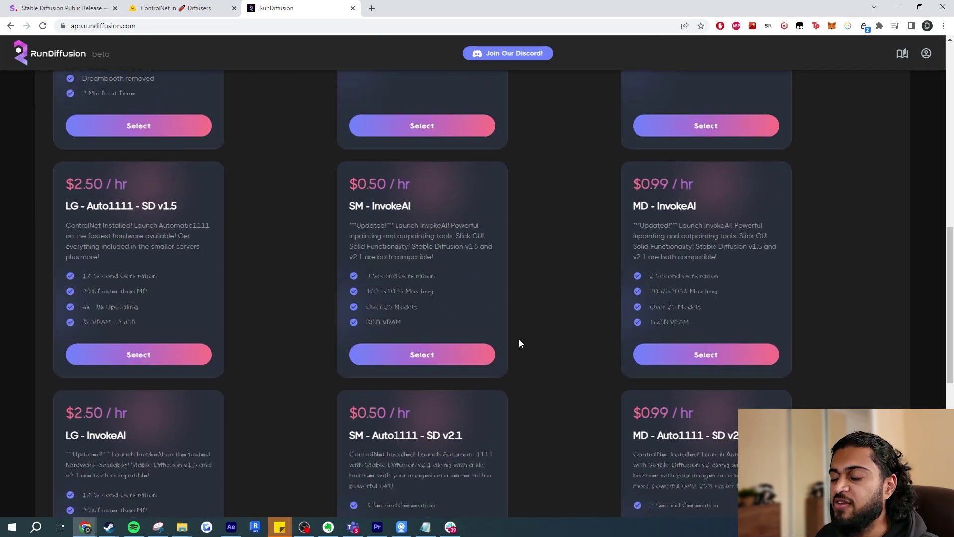
scroll(527, 345, "up", 5)
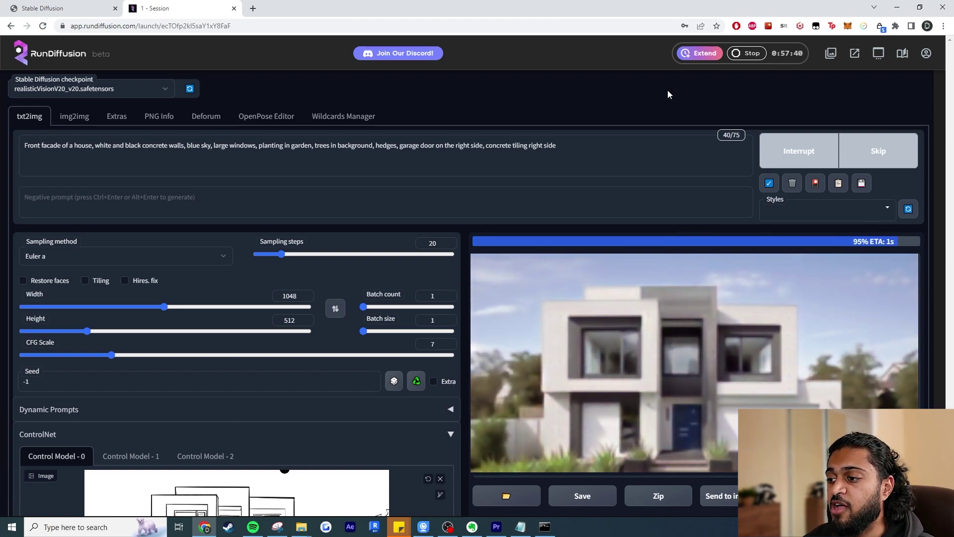
View the ControlNet line sketch, then the photoreal white-and-black house facade render.
left_click(651, 254)
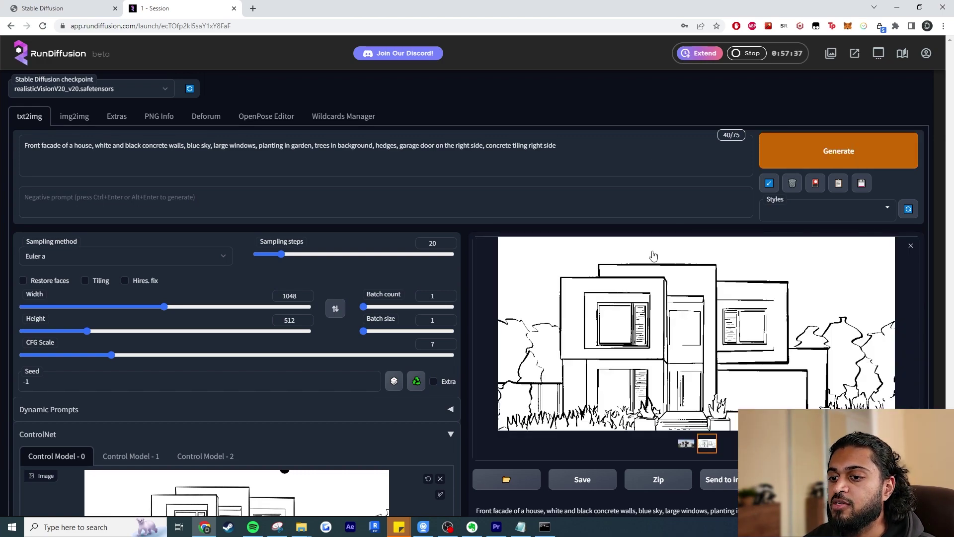
left_click(686, 444)
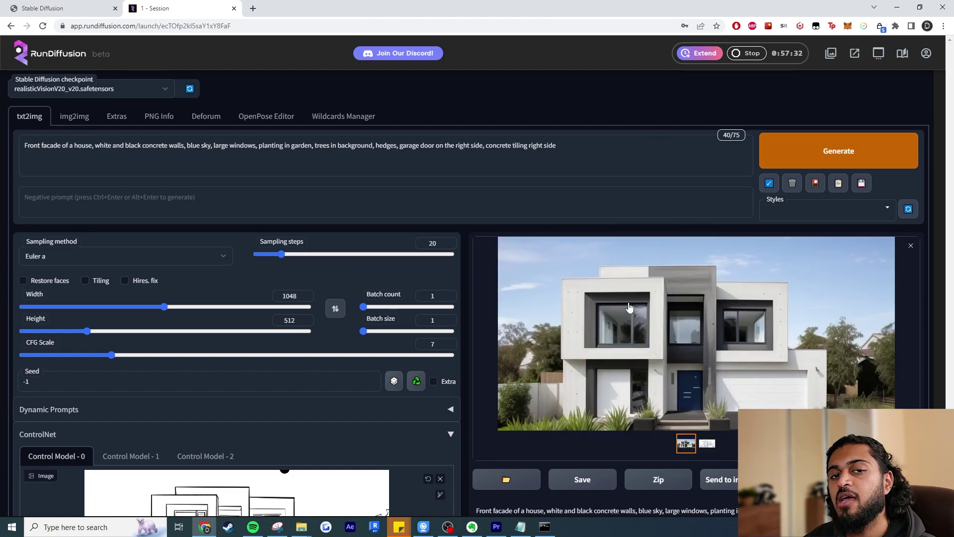
scroll(672, 263, "down", 1)
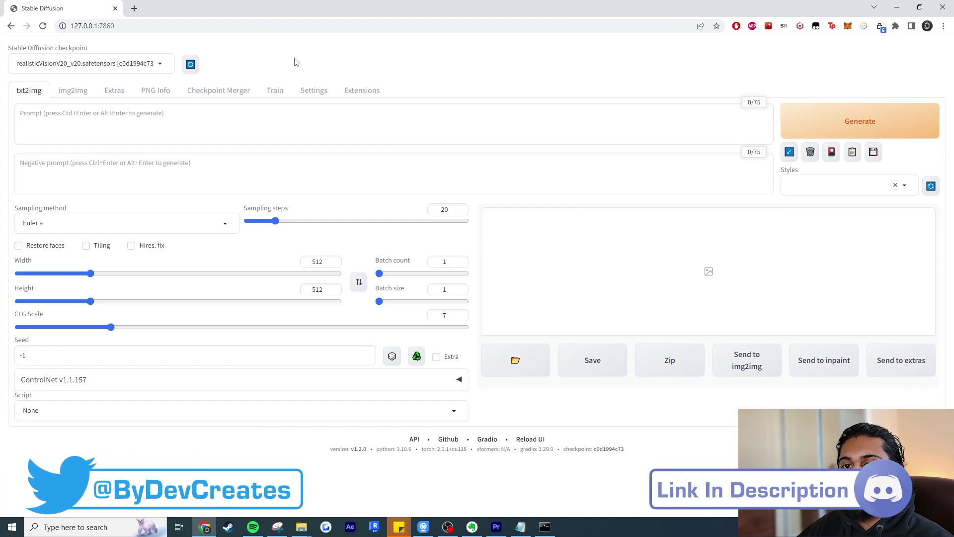
Keep realisticVisionV20 as the checkpoint and expand the ControlNet v1.1.157 panel.
left_click(155, 69)
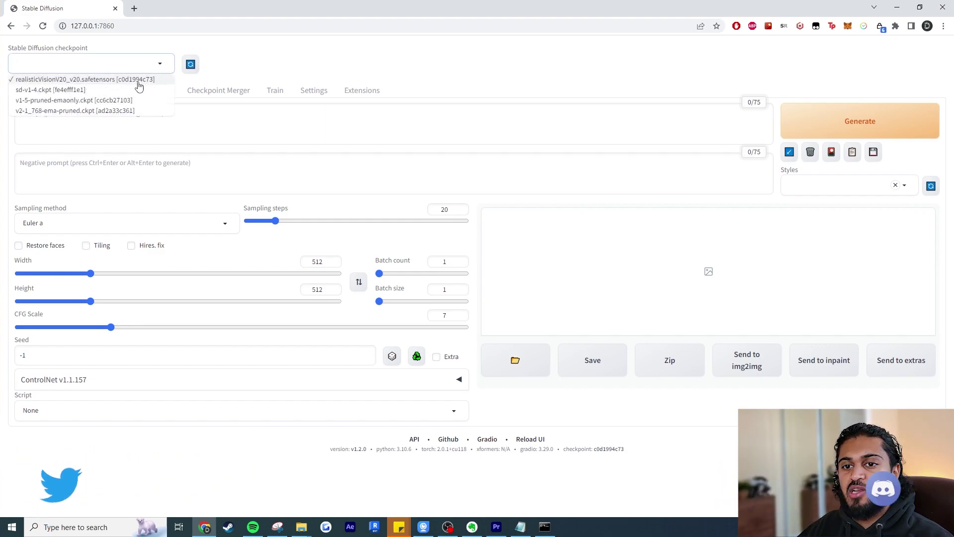
left_click(271, 62)
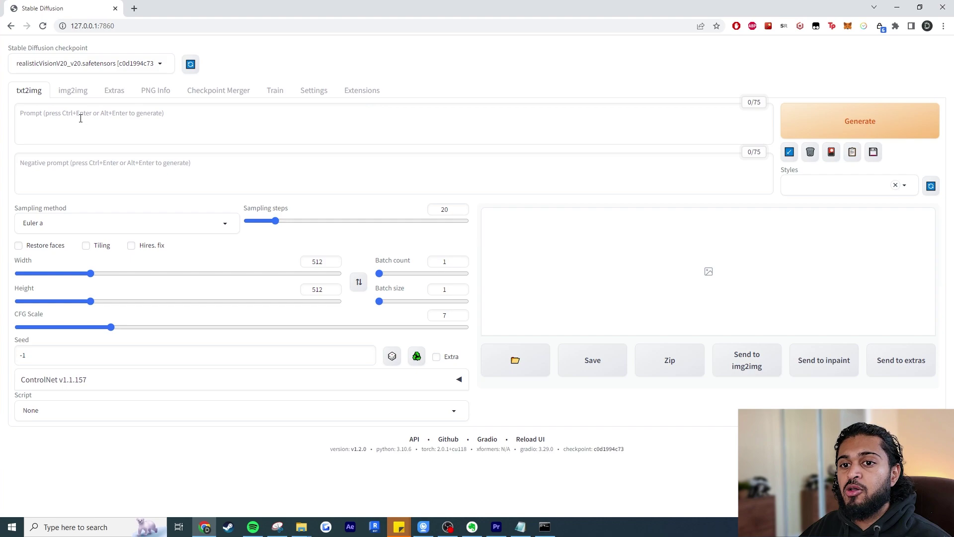
left_click(119, 114)
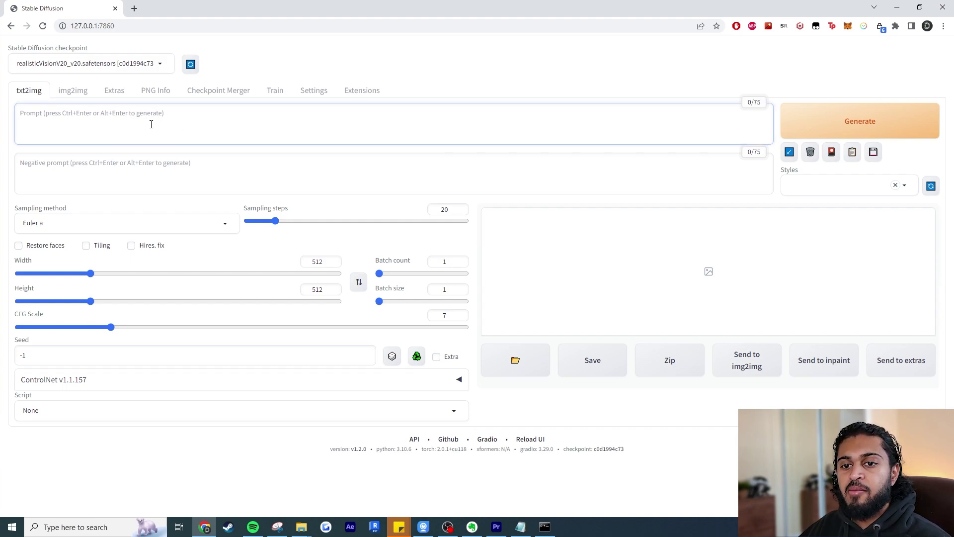
left_click(126, 173)
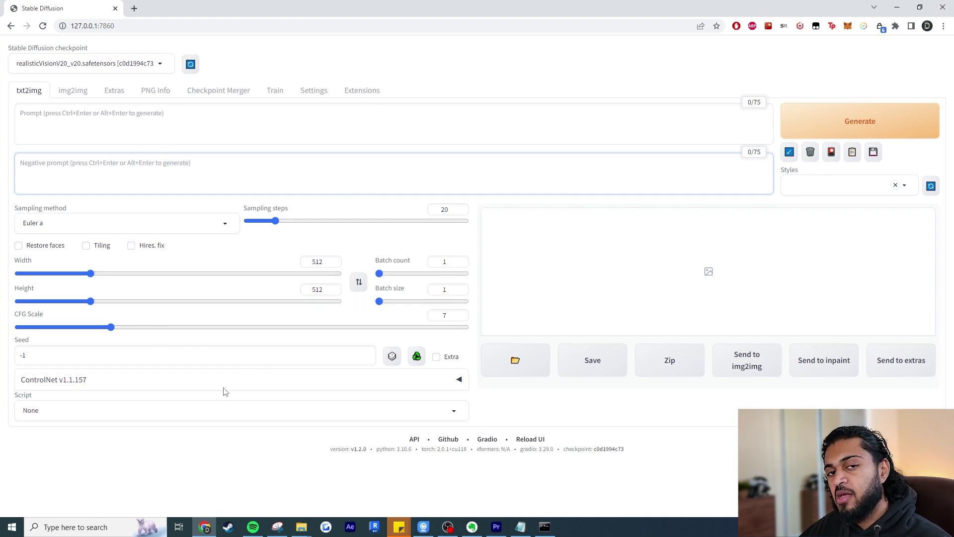
left_click(175, 380)
scroll(126, 392, "down", 3)
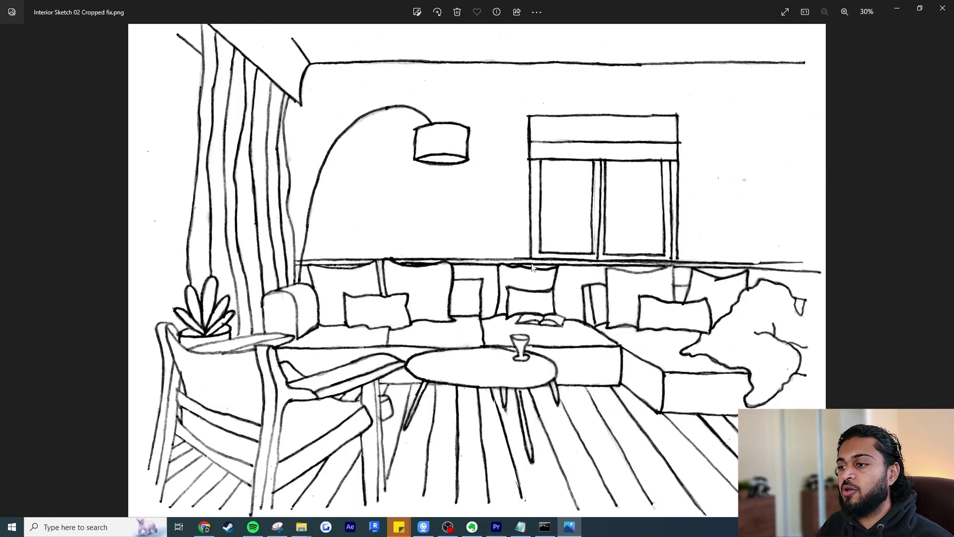
Close the living-room sketch viewer to return to the Web UI.
left_click(943, 8)
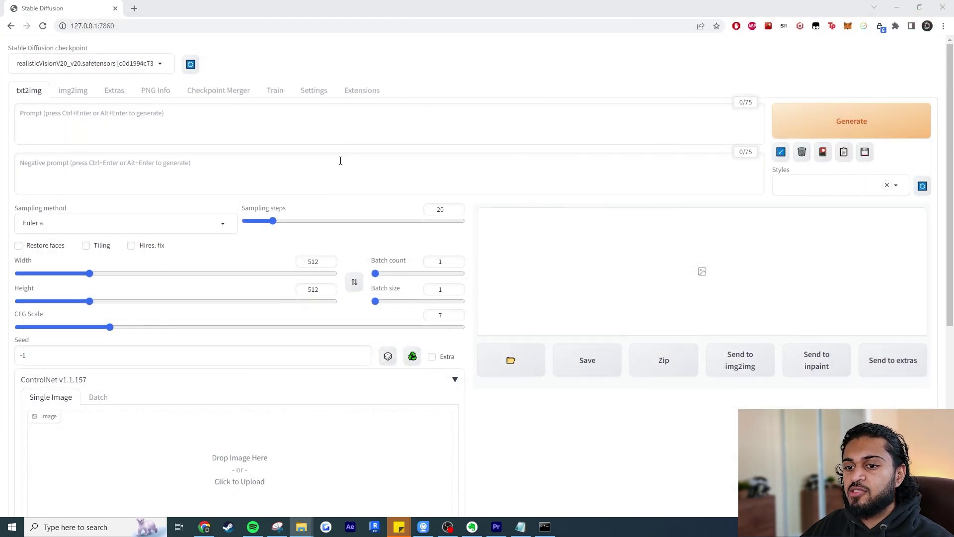
Drop the living-room sketch into ControlNet's input image box.
scroll(303, 324, "down", 1)
scroll(303, 325, "down", 2)
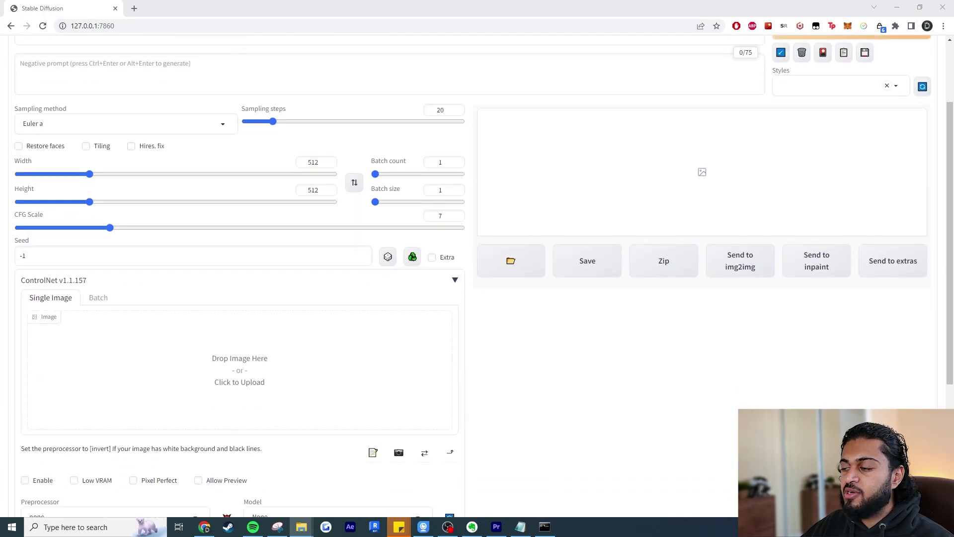
mouse_move(953, 288)
left_mouse_down()
mouse_move(641, 286)
mouse_move(295, 352)
left_mouse_up()
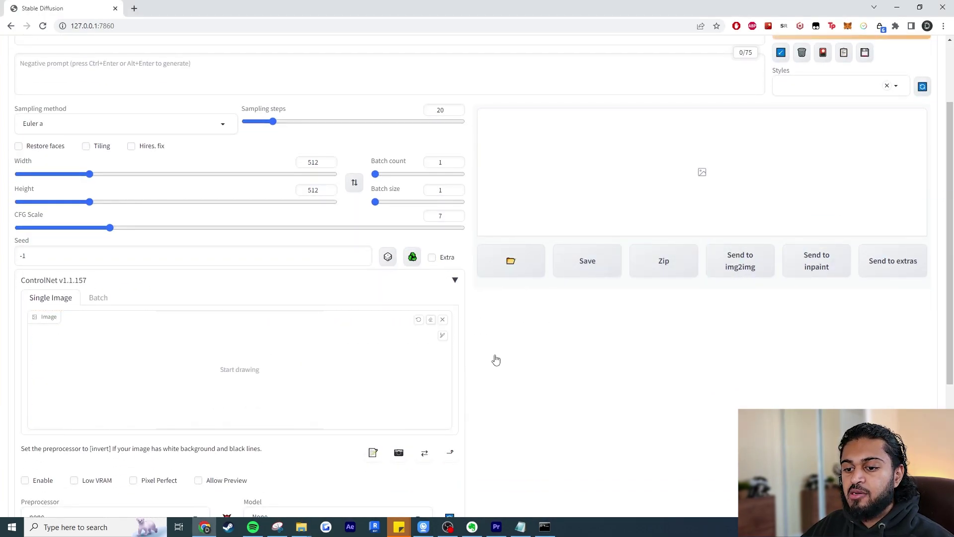
scroll(548, 388, "down", 2)
scroll(548, 389, "down", 2)
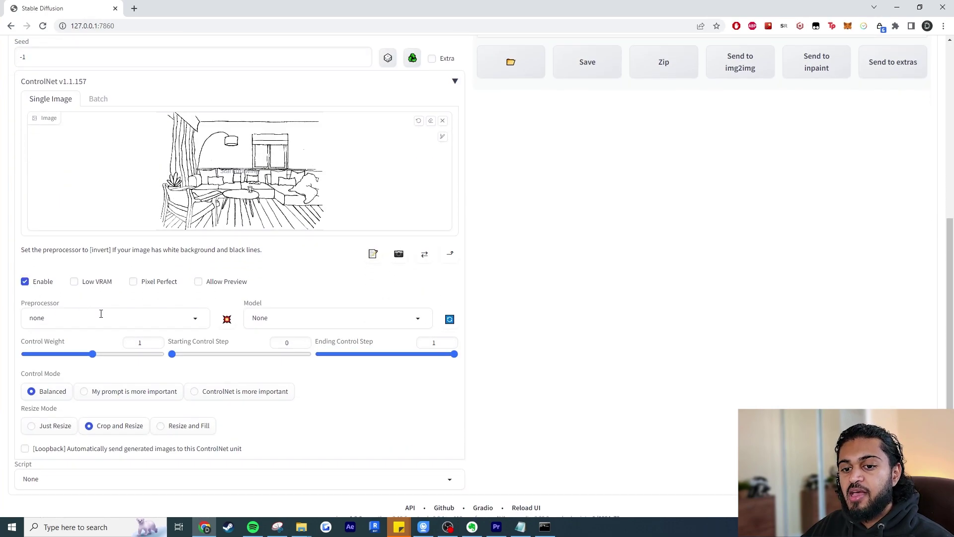
Set the ControlNet preprocessor to scribble_xdog and the model to control_v11p_sd15_scribble.
left_click(175, 317)
scroll(85, 234, "down", 3)
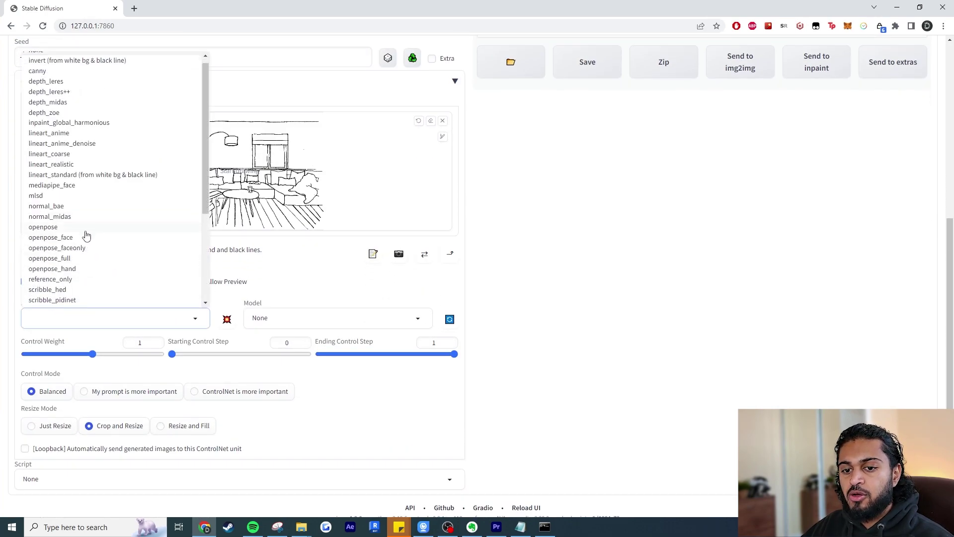
left_click(77, 268)
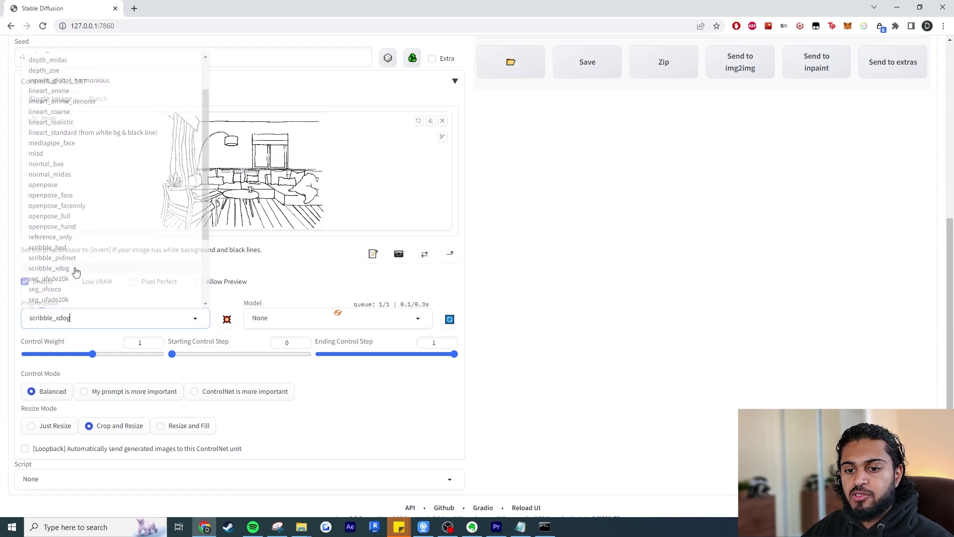
left_click(304, 317)
scroll(359, 257, "down", 1)
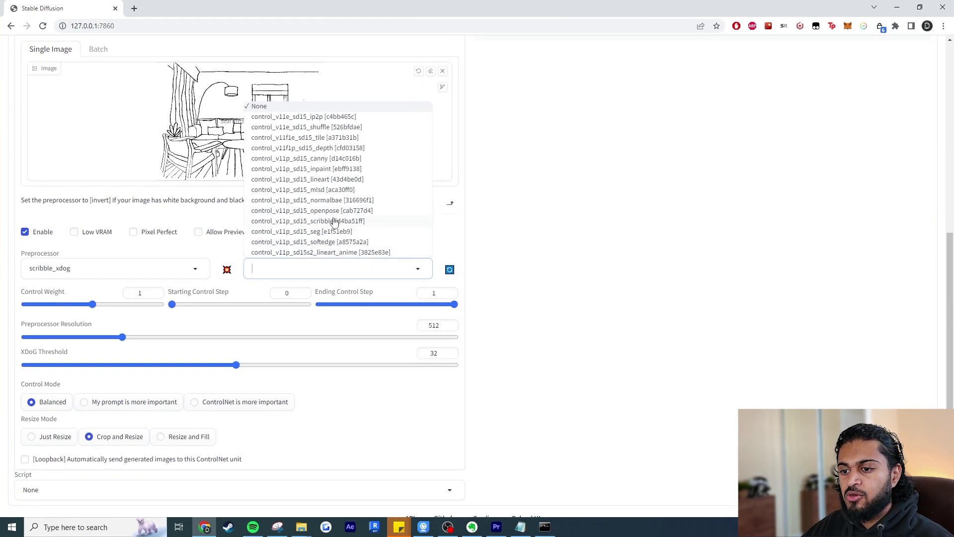
left_click(290, 222)
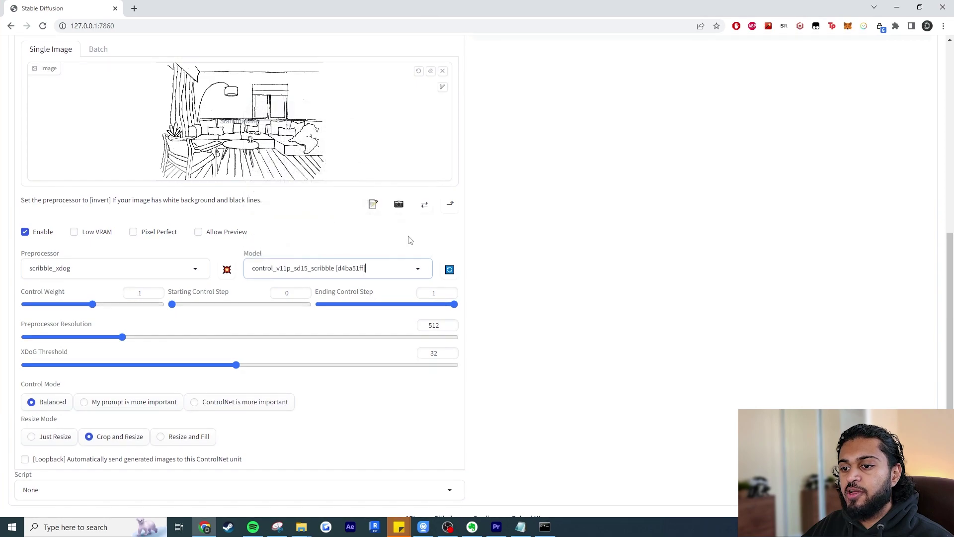
scroll(557, 335, "up", 3)
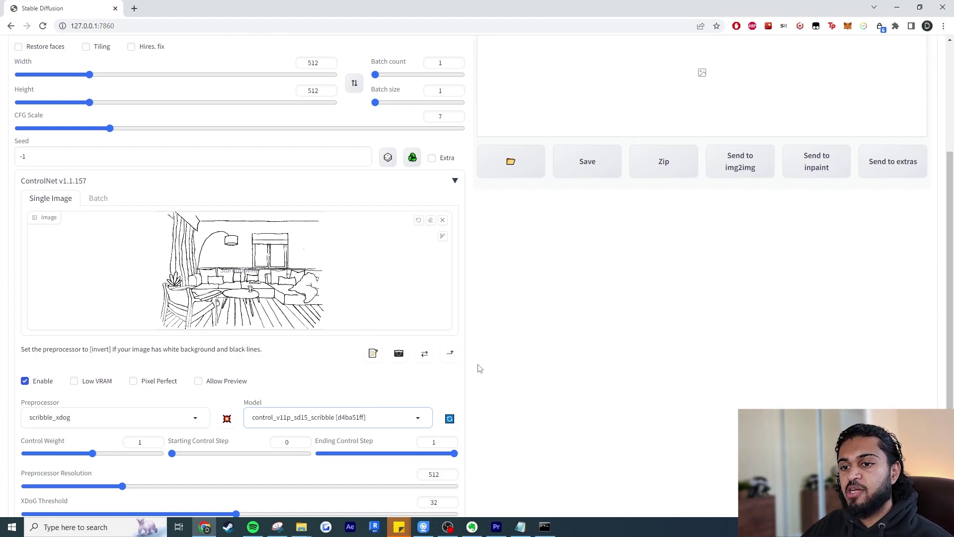
scroll(497, 378, "up", 4)
left_click(227, 115)
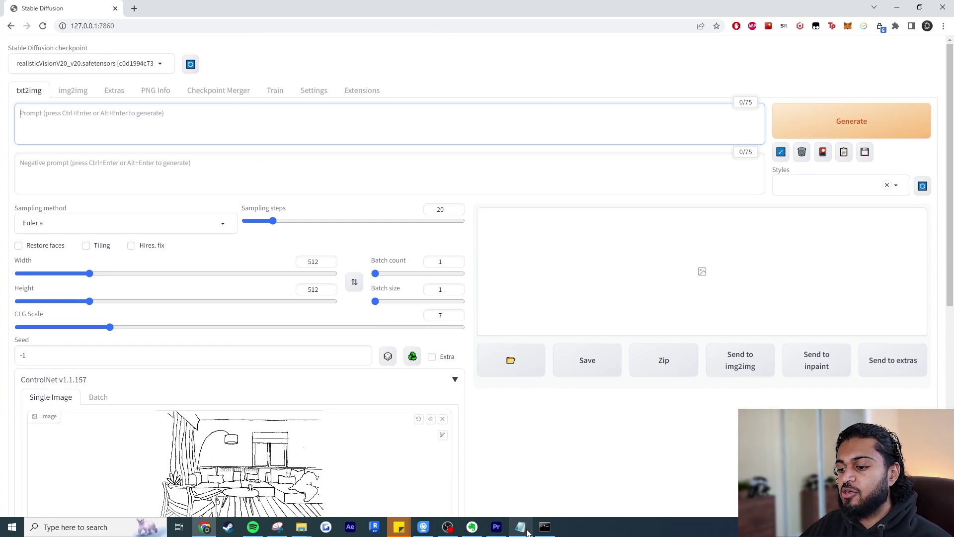
Paste the luxury apartment living-room prompt and generate the image from the sketch.
left_click(498, 529)
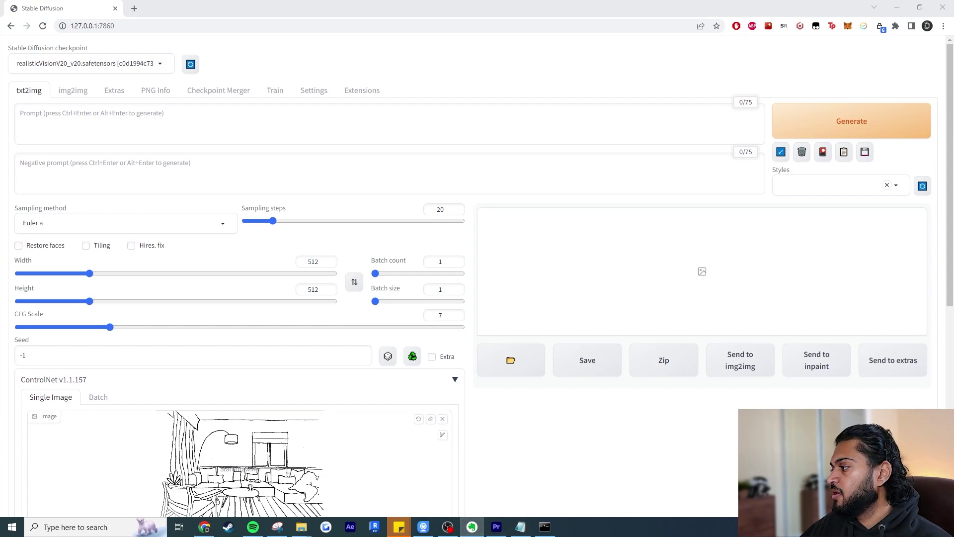
left_click(330, 126)
type("Photo of luxury apartment, living room,wooden floor, leather sofa with leather cushions, curtain on left side, lamp, summer day, soft shadows, hyperrealistic, sunlight coming from windows")
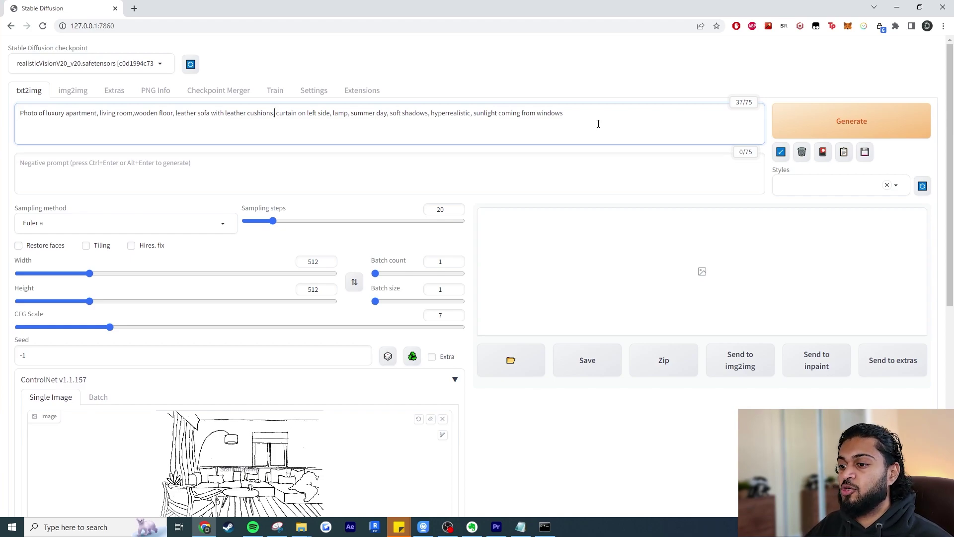
left_click(824, 138)
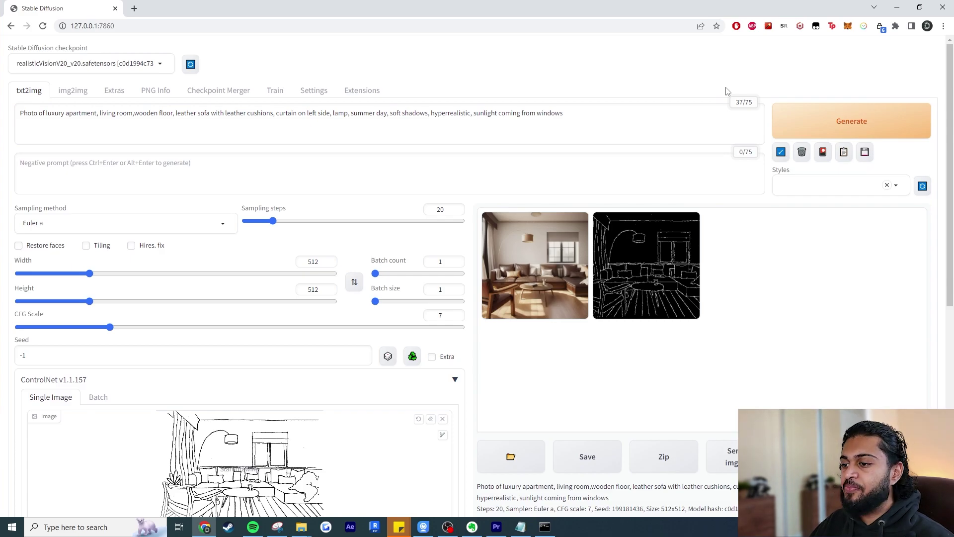
Toggle between the living-room photo and its scribble map in the gallery, ending on the photo.
left_click(679, 278)
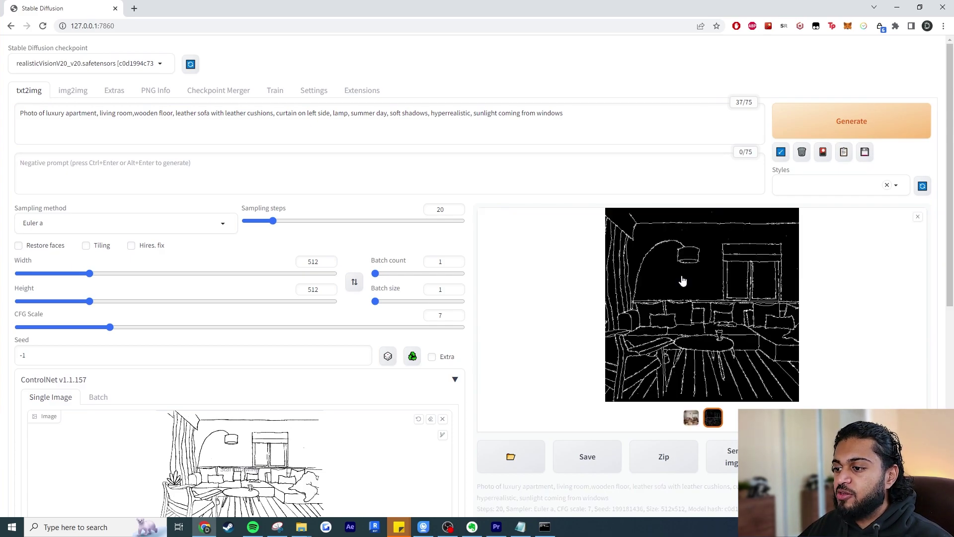
scroll(717, 311, "down", 2)
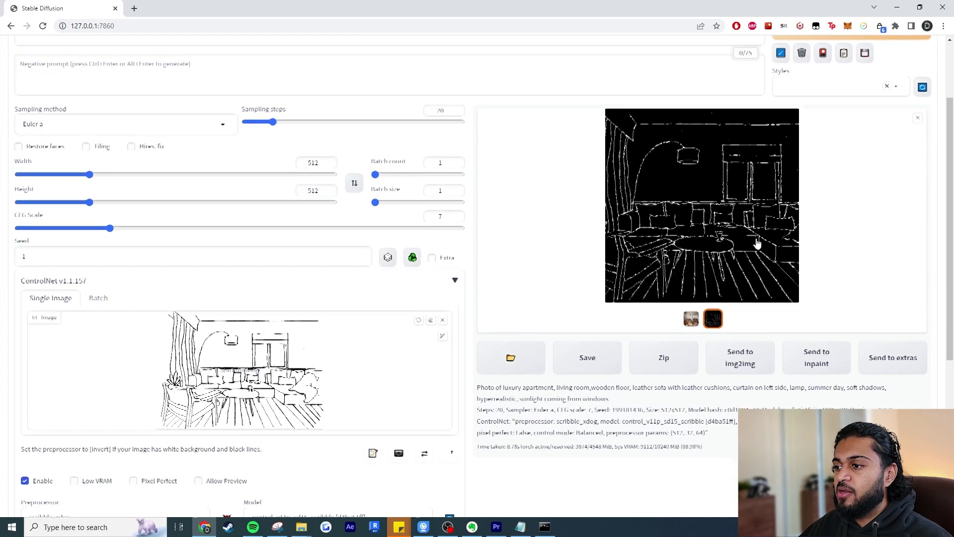
scroll(757, 243, "up", 1)
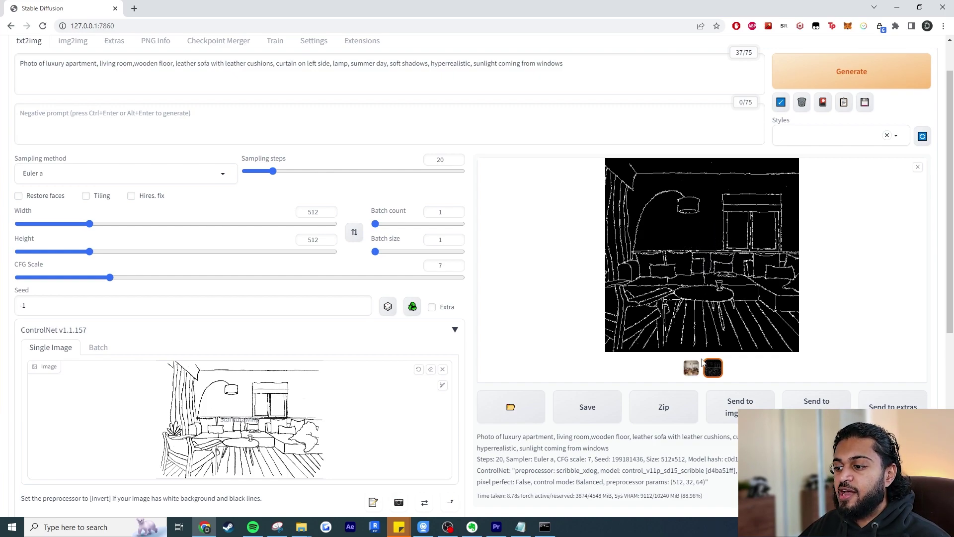
left_click(692, 371)
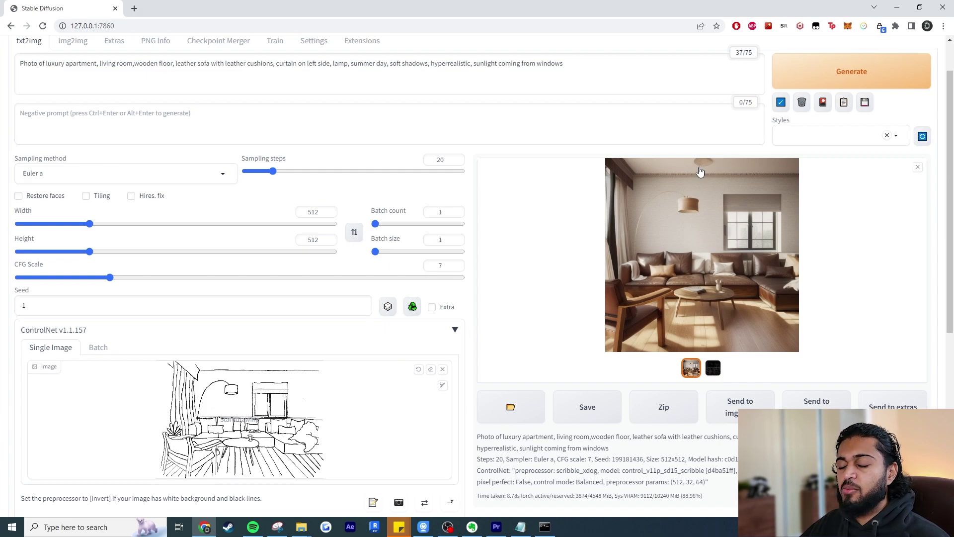
left_click(713, 368)
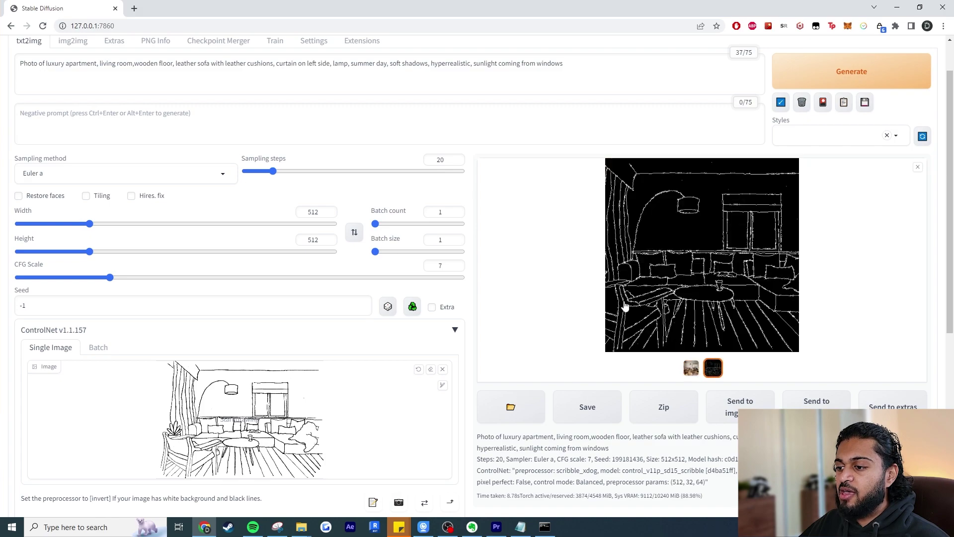
left_click(691, 368)
left_click(714, 372)
left_click(691, 371)
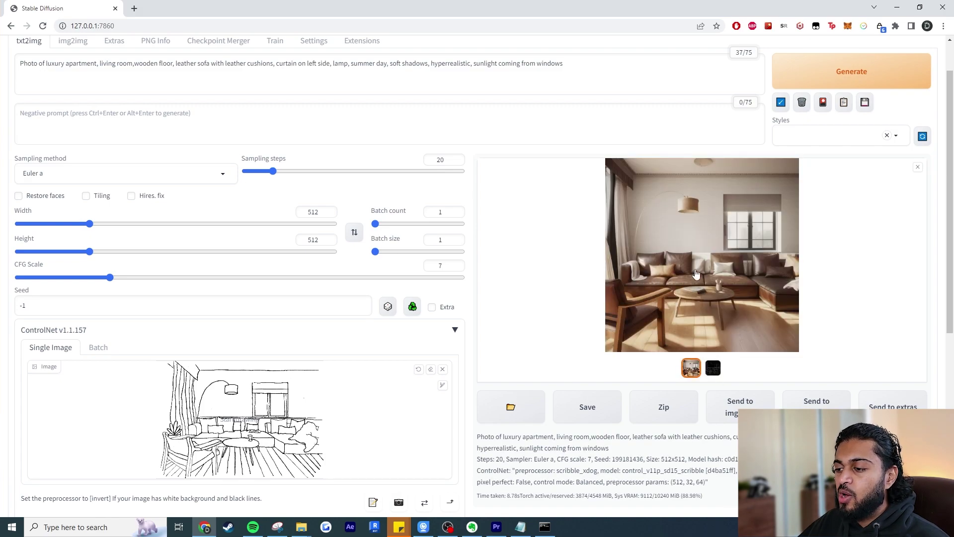
left_click(714, 368)
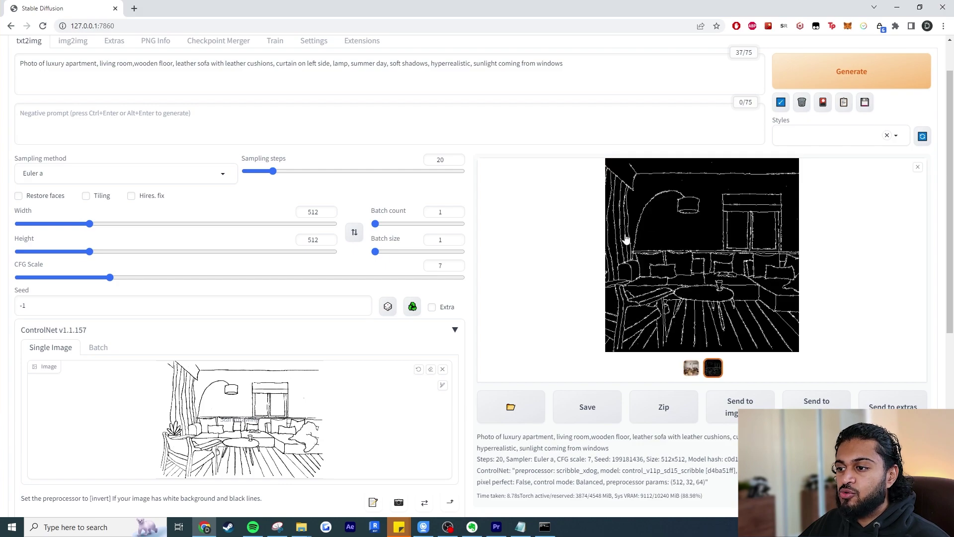
left_click(693, 367)
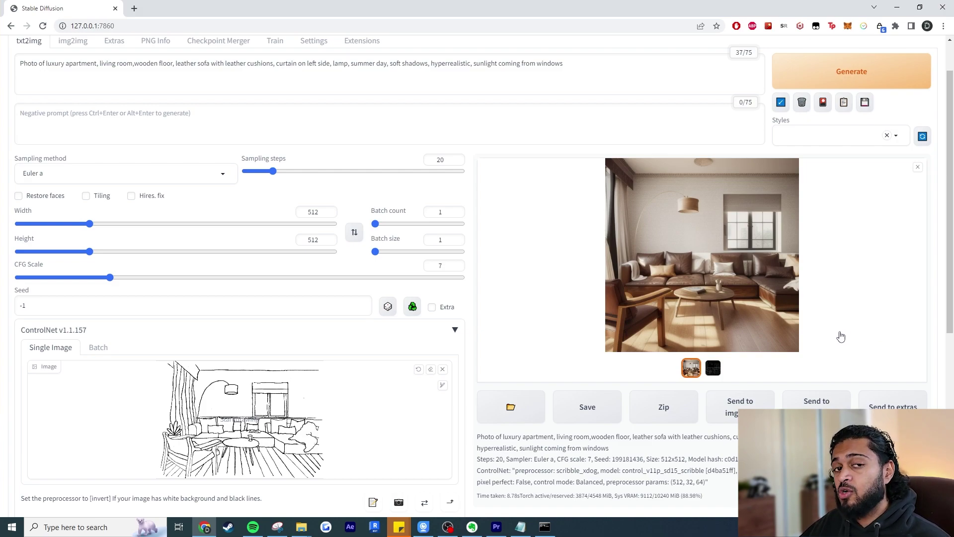
Open the renders folder in a maximized Explorer and navigate to outputs\txt2img-images\2023-05-20.
left_click(508, 411)
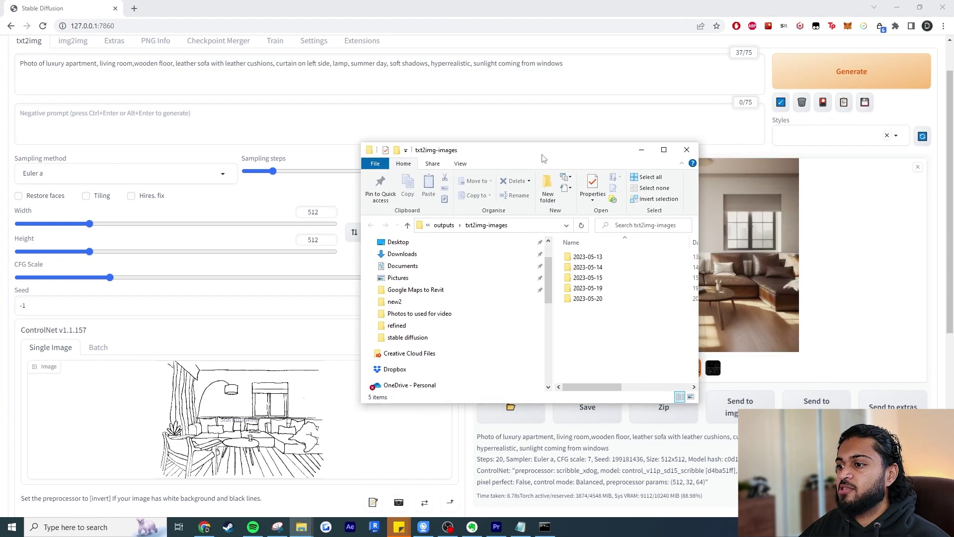
left_click(664, 150)
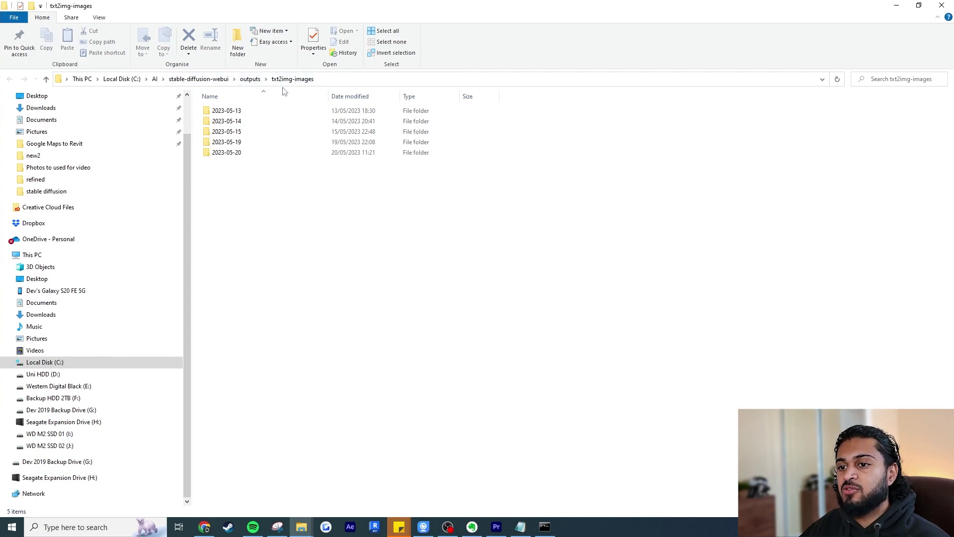
left_click(250, 79)
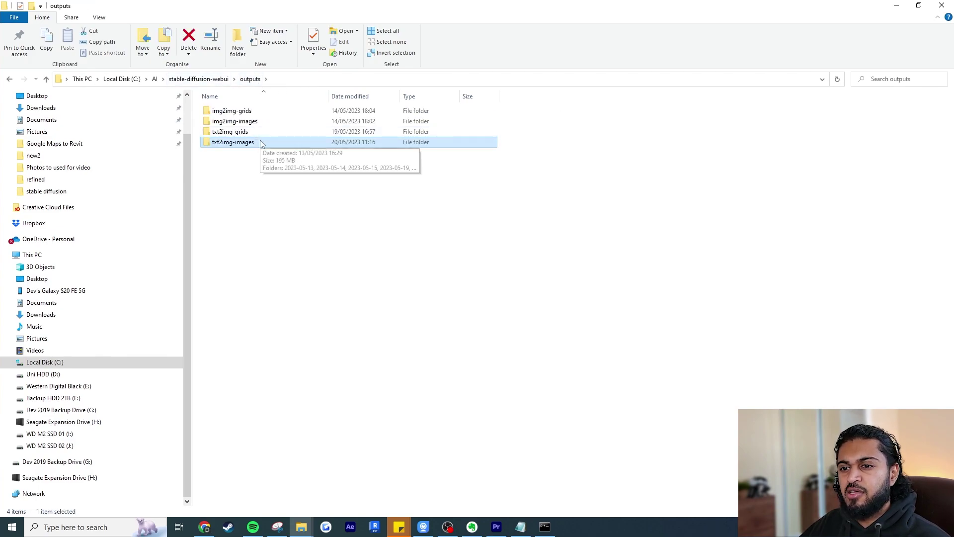
double_click(262, 142)
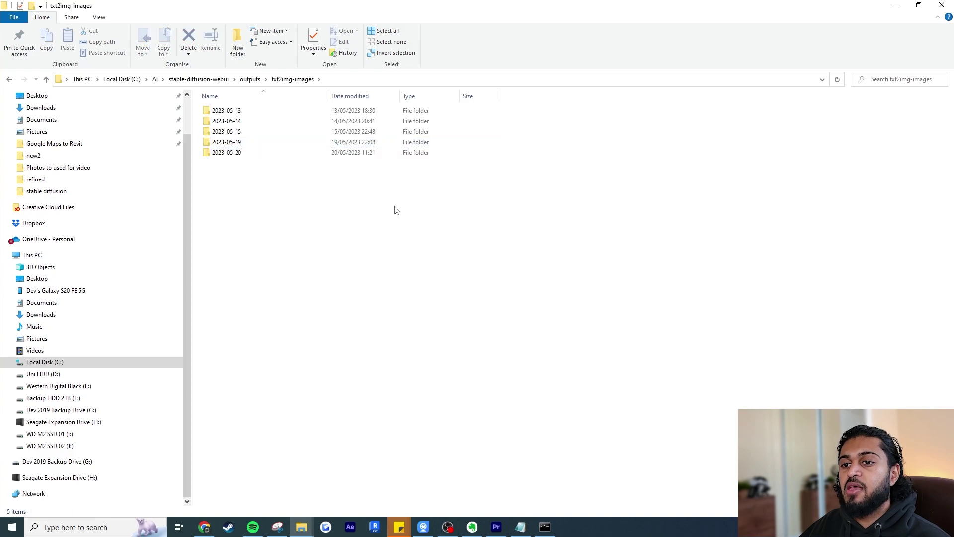
left_click(290, 155)
double_click(290, 156)
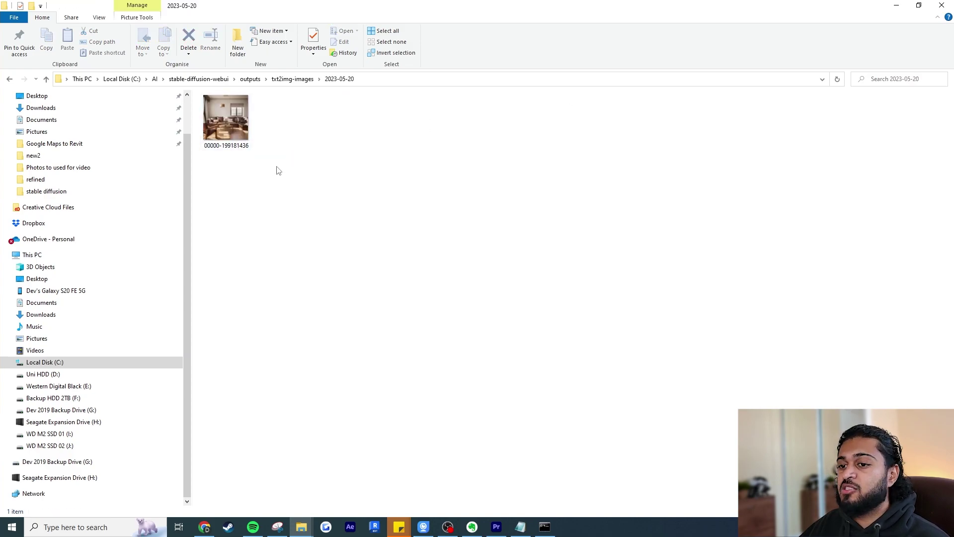
Generate another living-room render from the sketch and compare it with its scribble map.
left_click(896, 6)
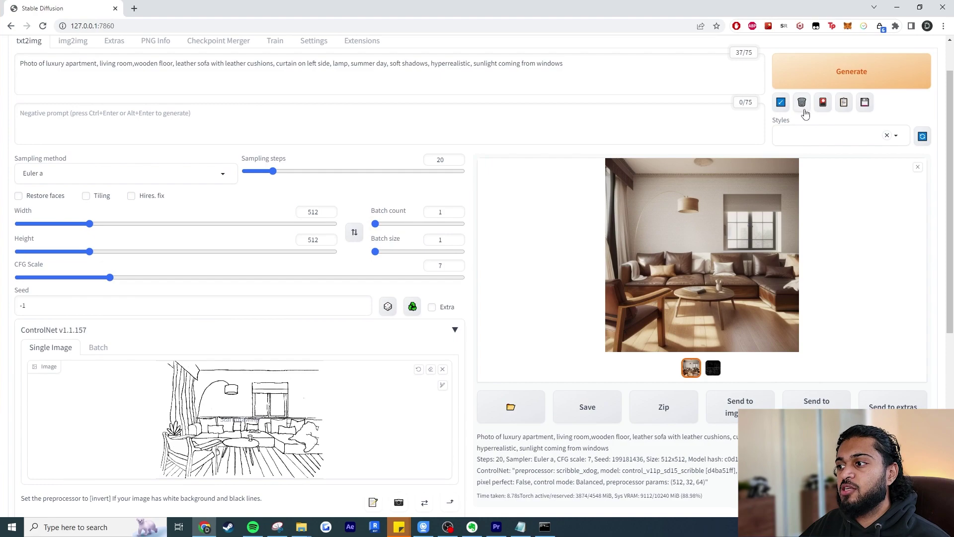
left_click(849, 81)
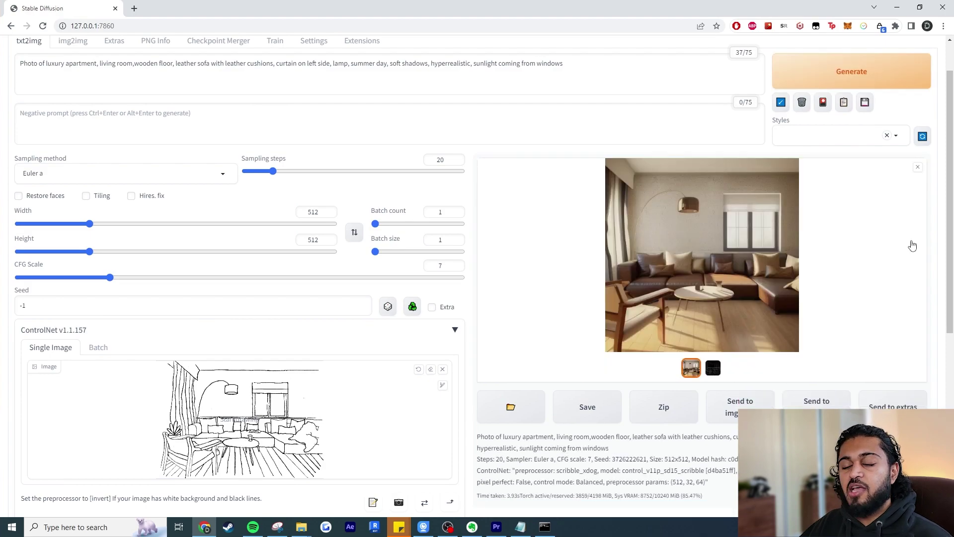
left_click(713, 368)
left_click(691, 370)
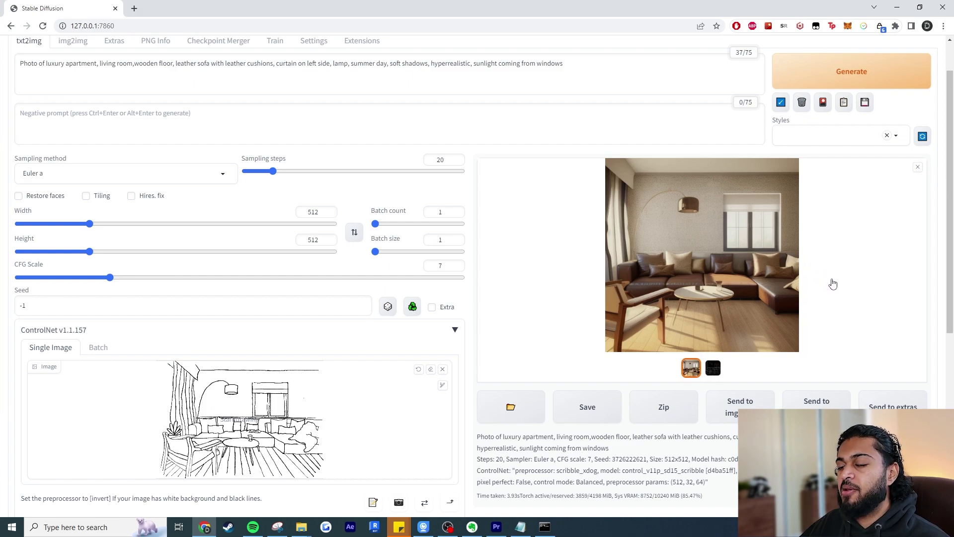
Append 'white walls, swirled ceilings' to the prompt, render again, and select the added phrase.
left_click(634, 77)
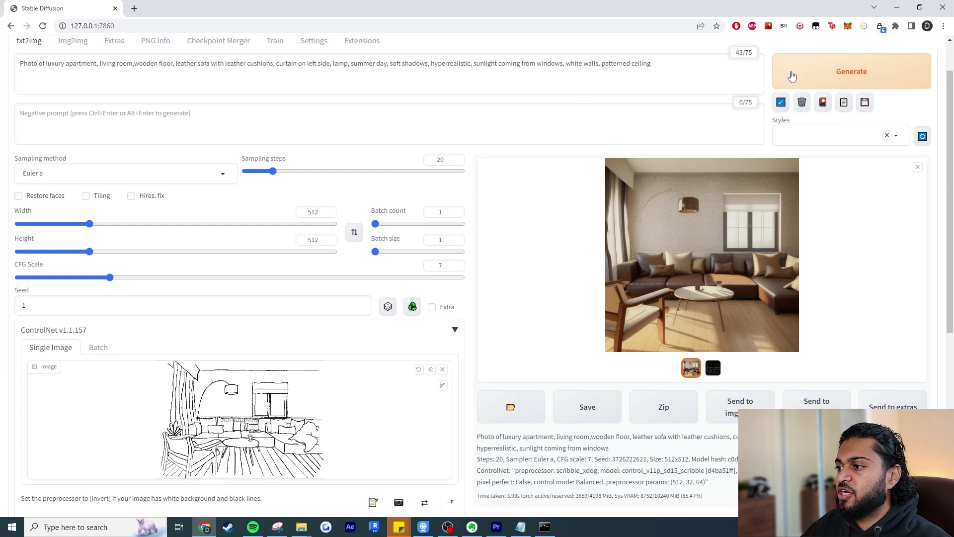
left_click(792, 72)
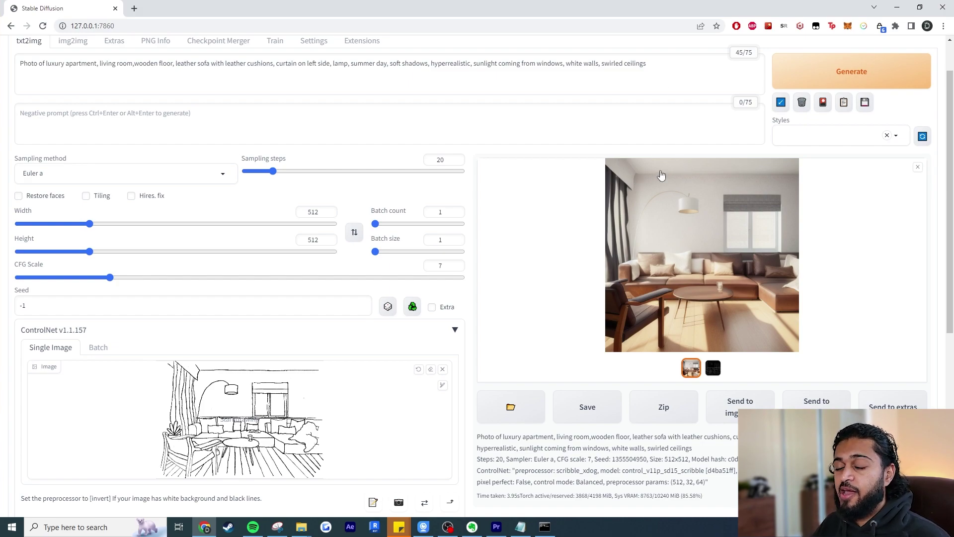
left_click_drag(663, 58, 566, 61)
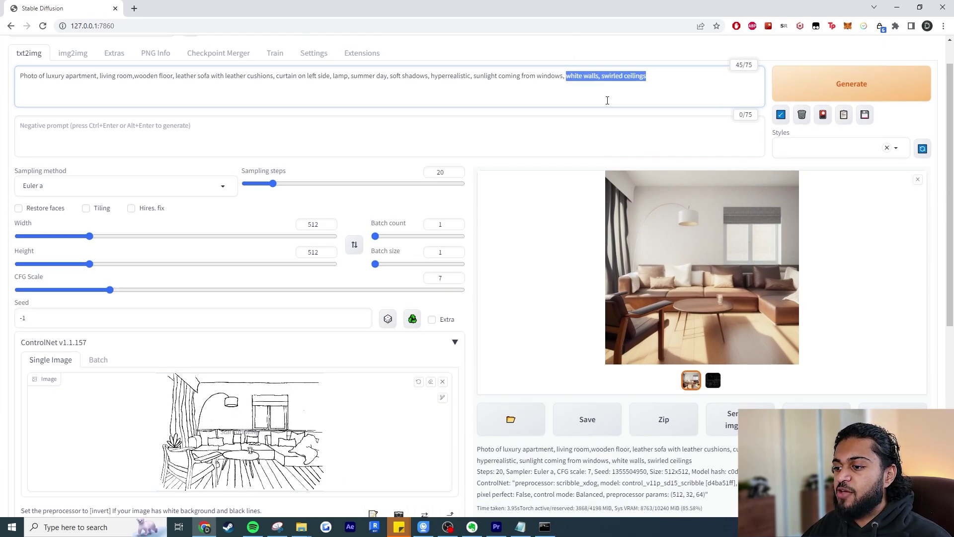
Replace the added phrase, insert 'red' before 'leather sofa', and render the room.
type("b")
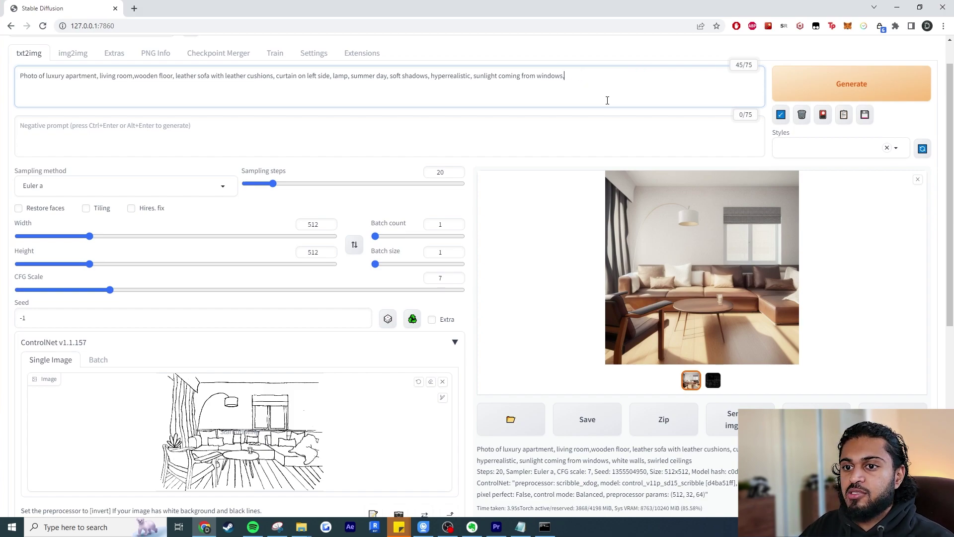
left_click(176, 76)
type("red")
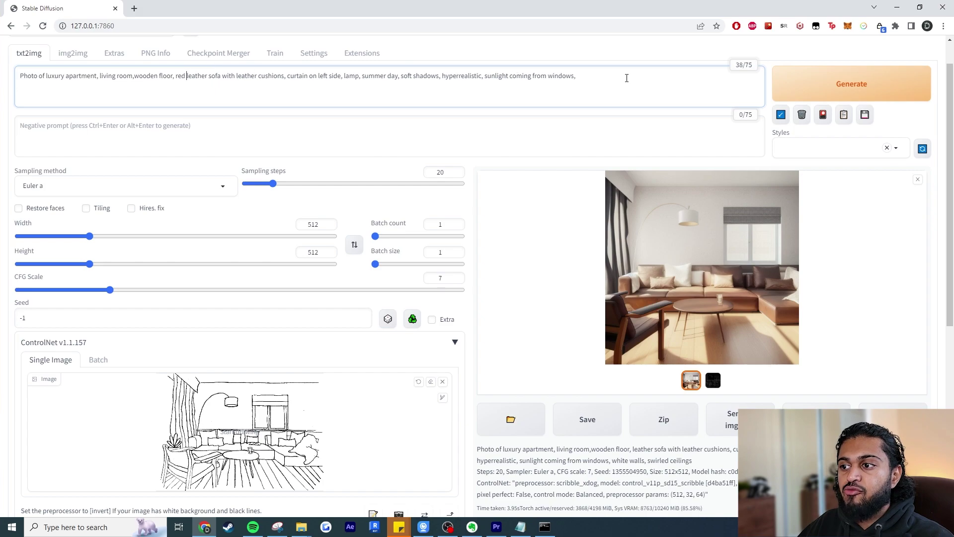
left_click(840, 93)
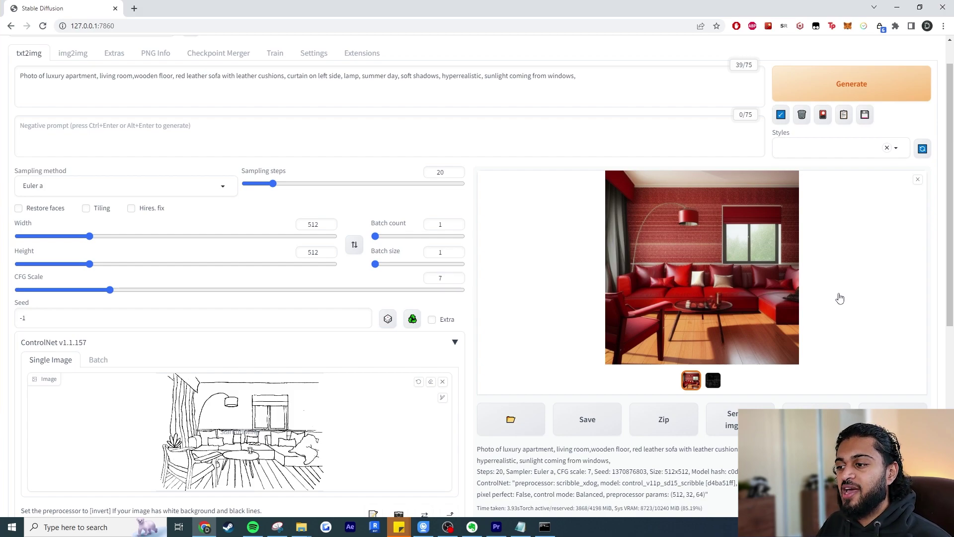
Add 'red wall' as the negative prompt, regenerate, and check the scribble map and colour render.
left_click(376, 134)
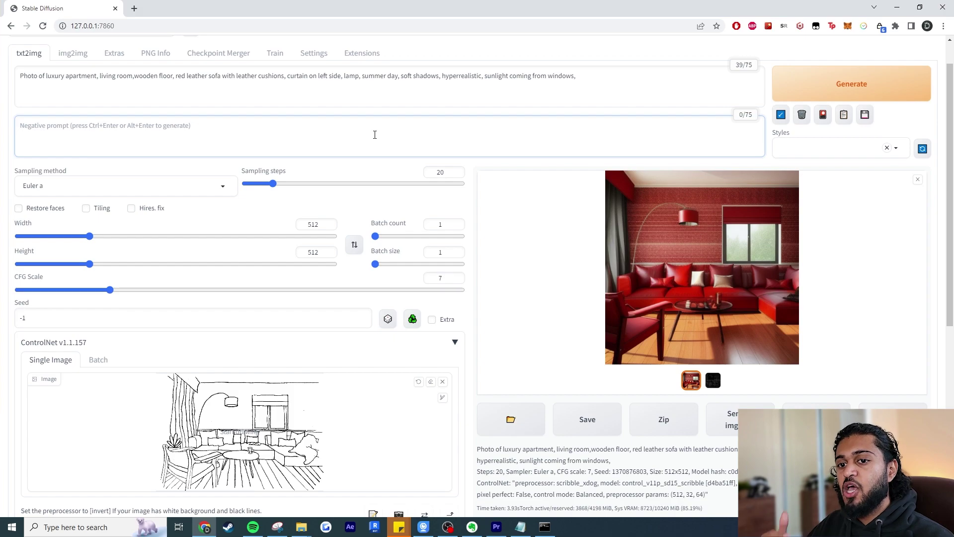
type("red wall")
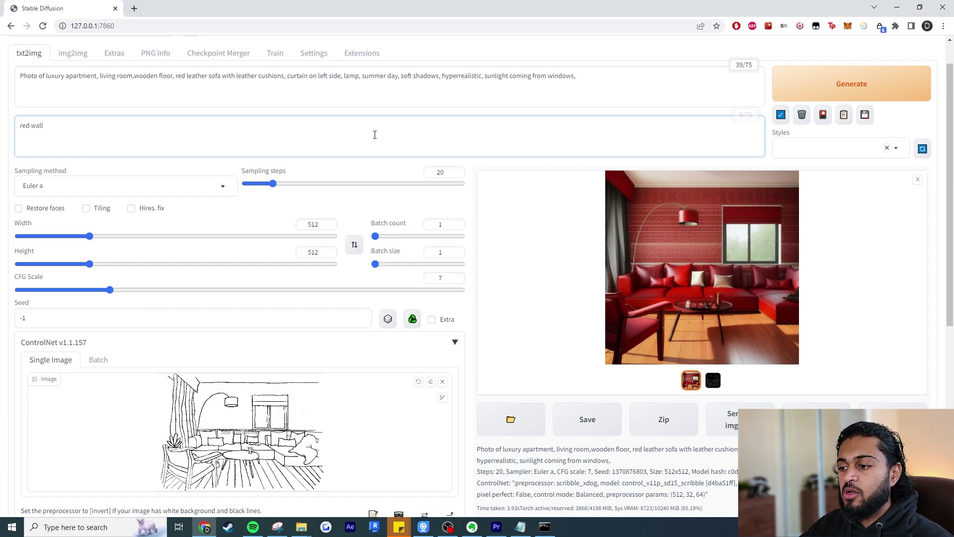
left_click(810, 79)
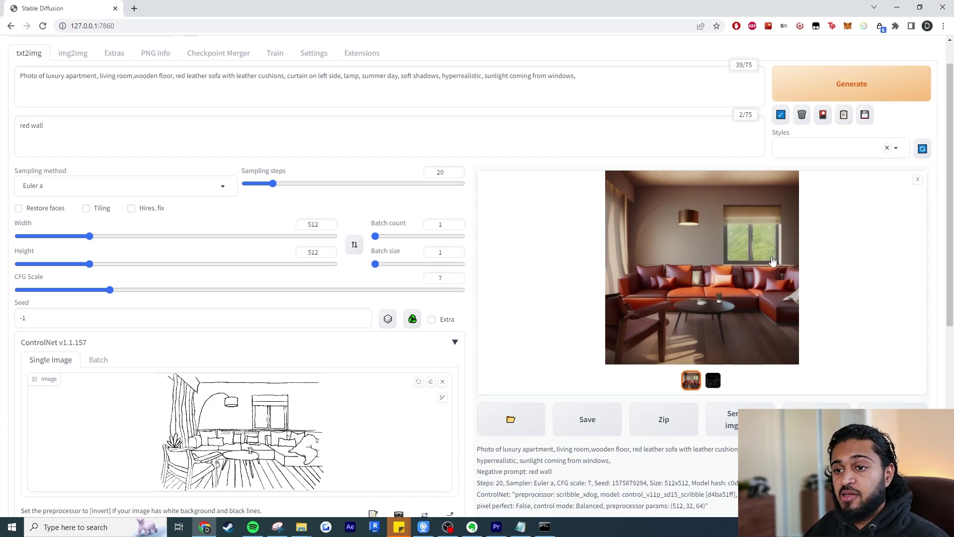
left_click(714, 381)
left_click(711, 385)
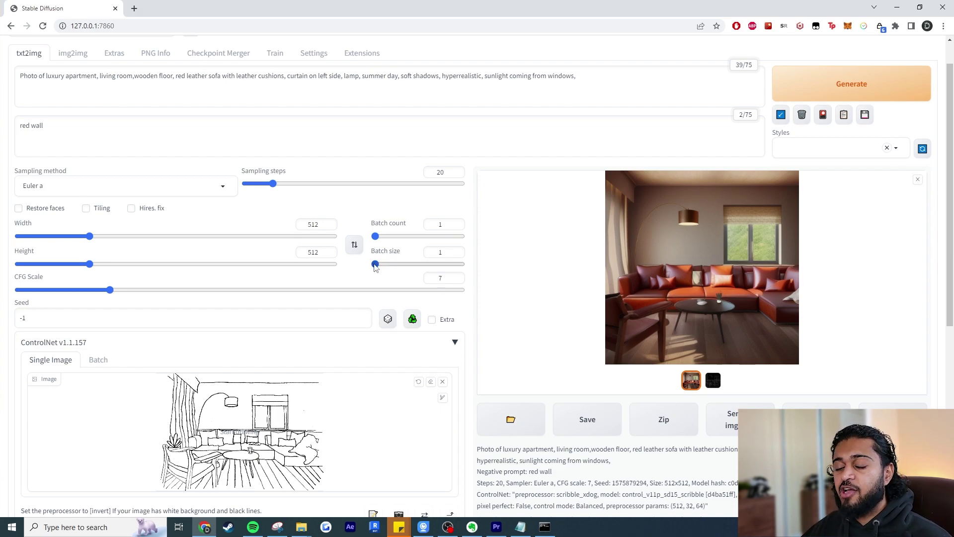
Set Batch size to 2 and preview the sketch's scribble_xdog edge map in ControlNet.
left_click_drag(376, 264, 386, 269)
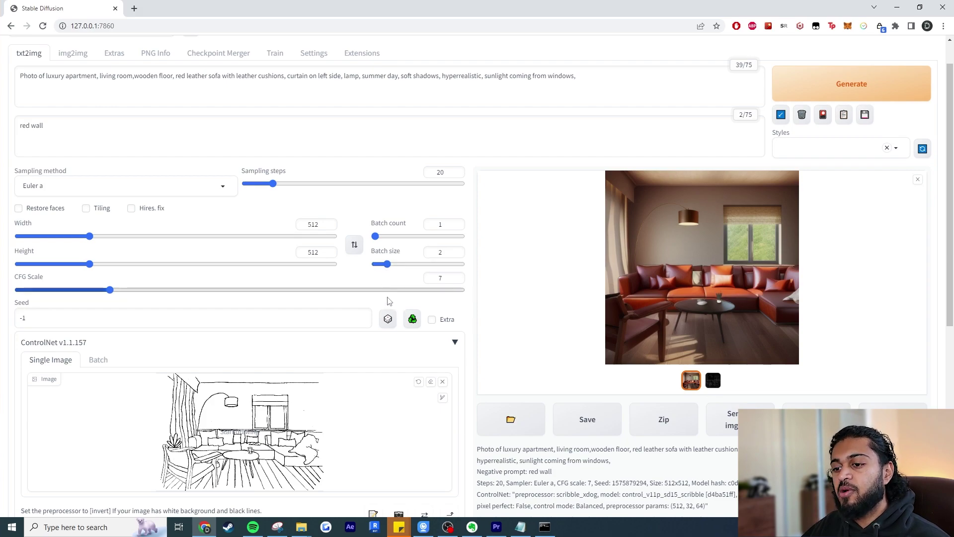
scroll(380, 319, "down", 7)
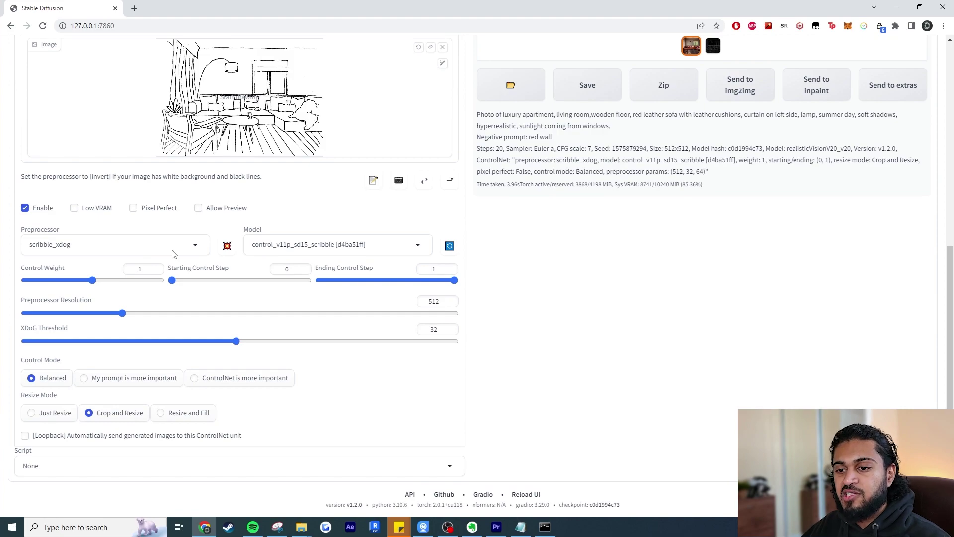
left_click(187, 245)
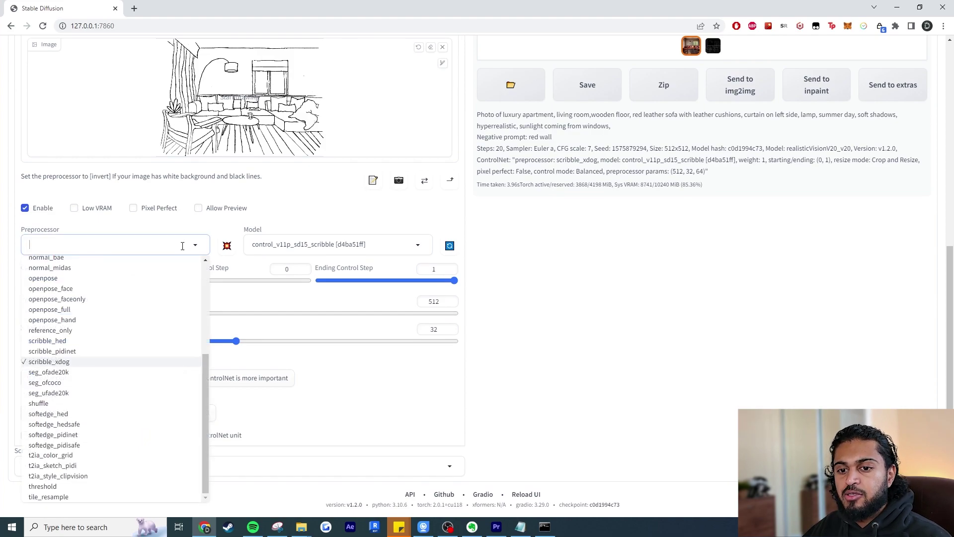
left_click(188, 362)
scroll(631, 391, "up", 2)
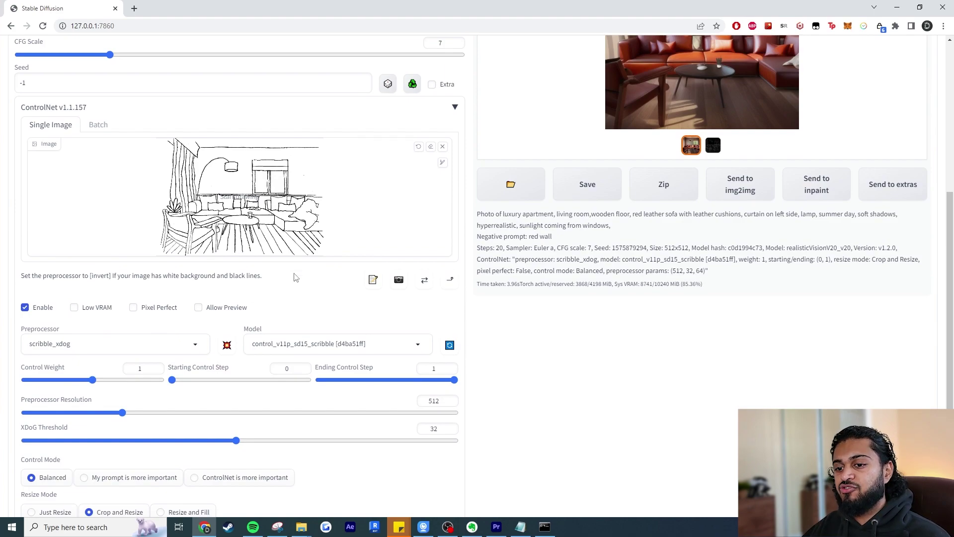
left_click(228, 346)
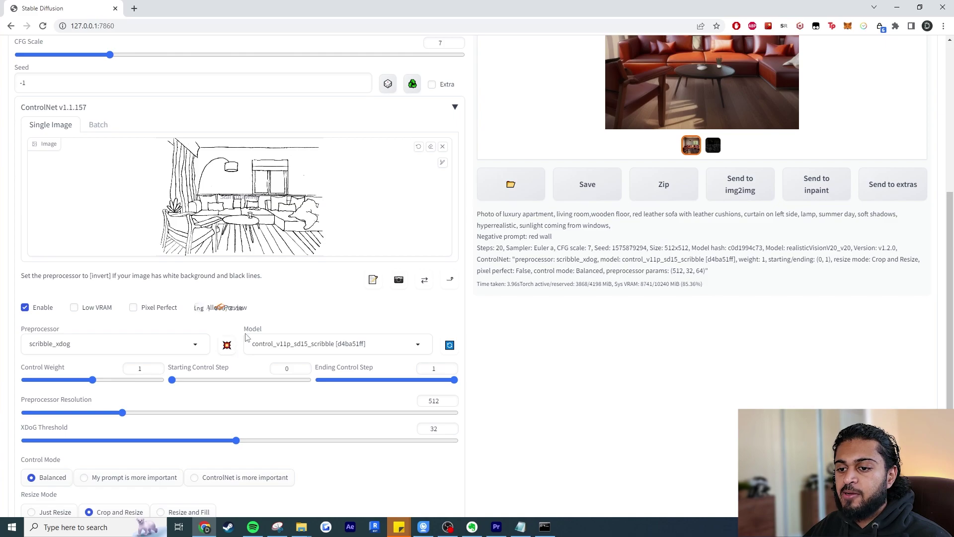
scroll(706, 144, "up", 3)
scroll(351, 320, "down", 1)
scroll(352, 319, "down", 1)
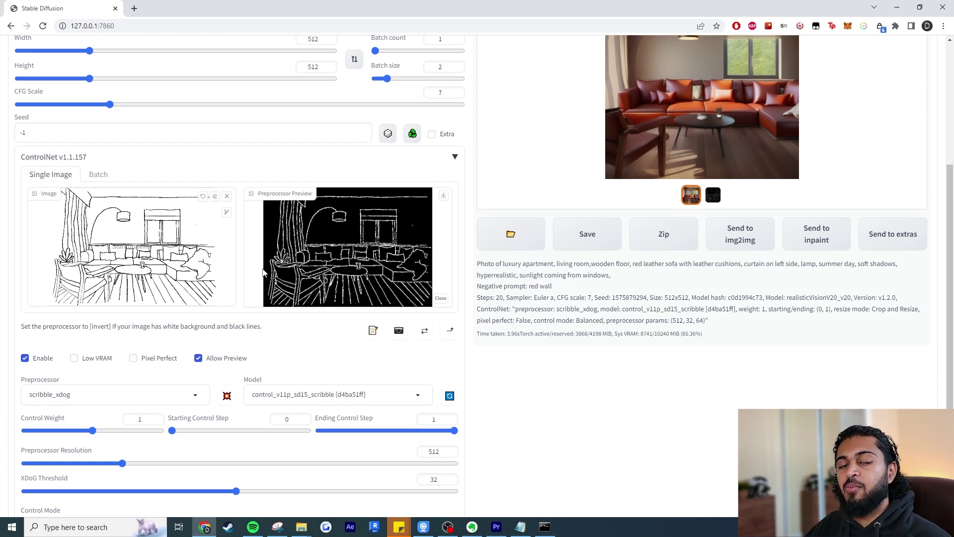
Switch the ControlNet preprocessor to canny and the model to control_v11p_sd15_canny.
scroll(153, 325, "down", 1)
left_click(132, 344)
scroll(115, 206, "up", 3)
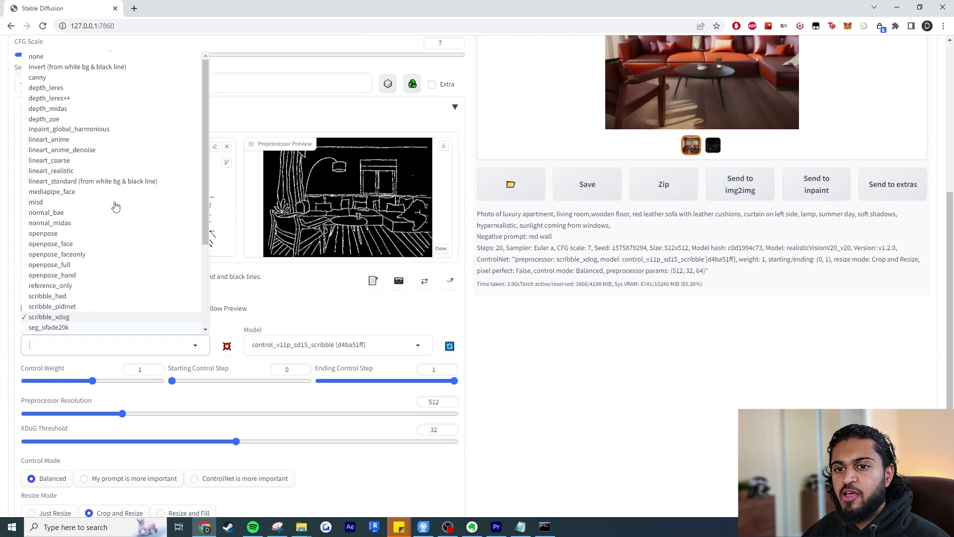
scroll(106, 191, "down", 1)
scroll(99, 159, "up", 1)
left_click(37, 78)
left_click(353, 354)
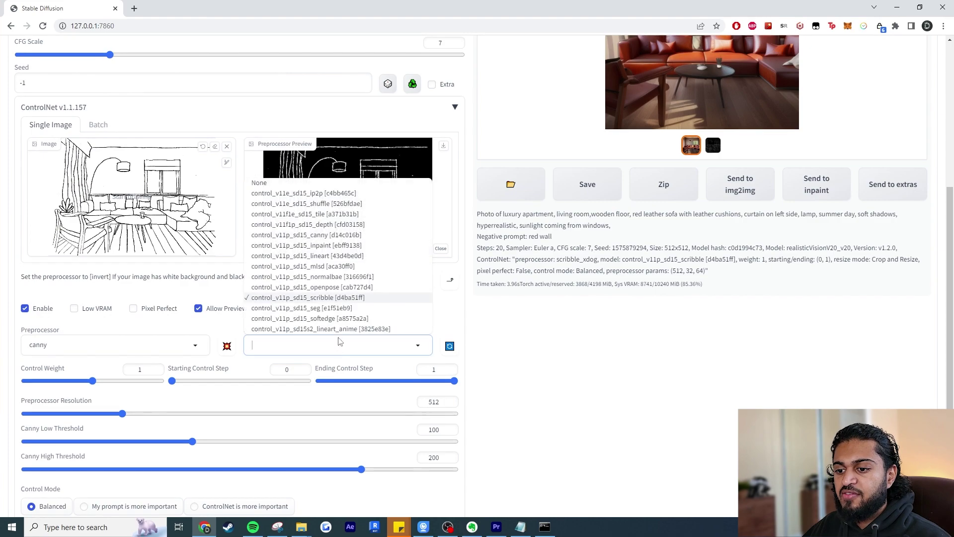
left_click(353, 235)
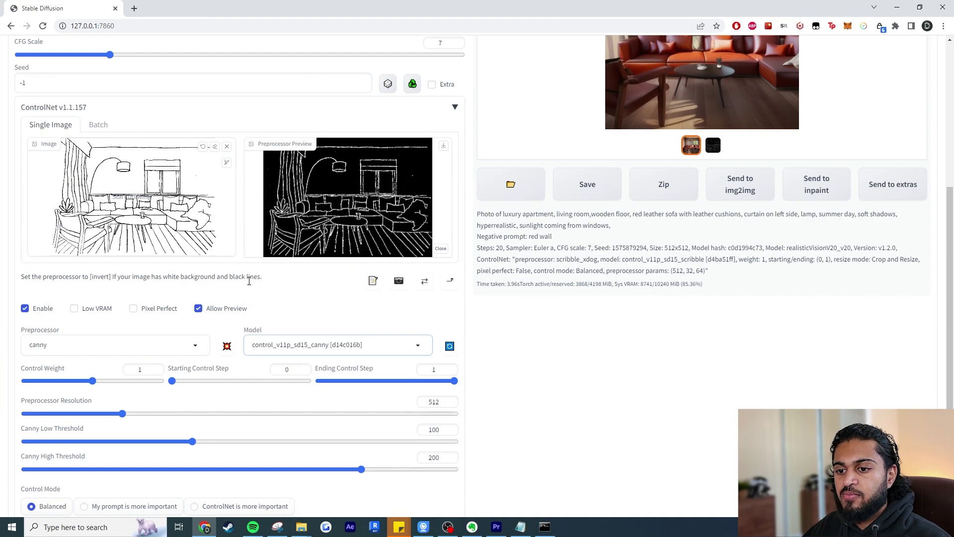
Preview the sketch's canny edge map with thresholds 100 and 200.
left_click(228, 347)
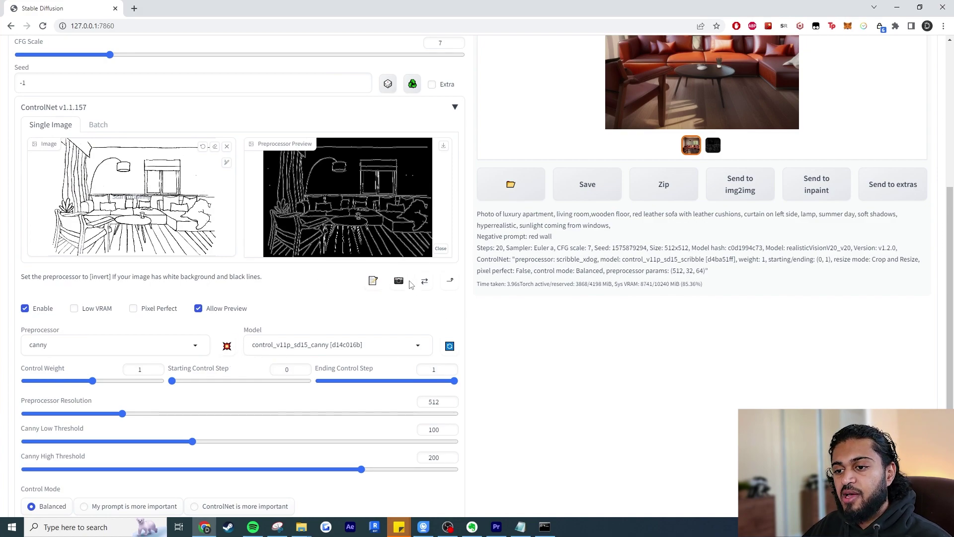
scroll(550, 380, "up", 4)
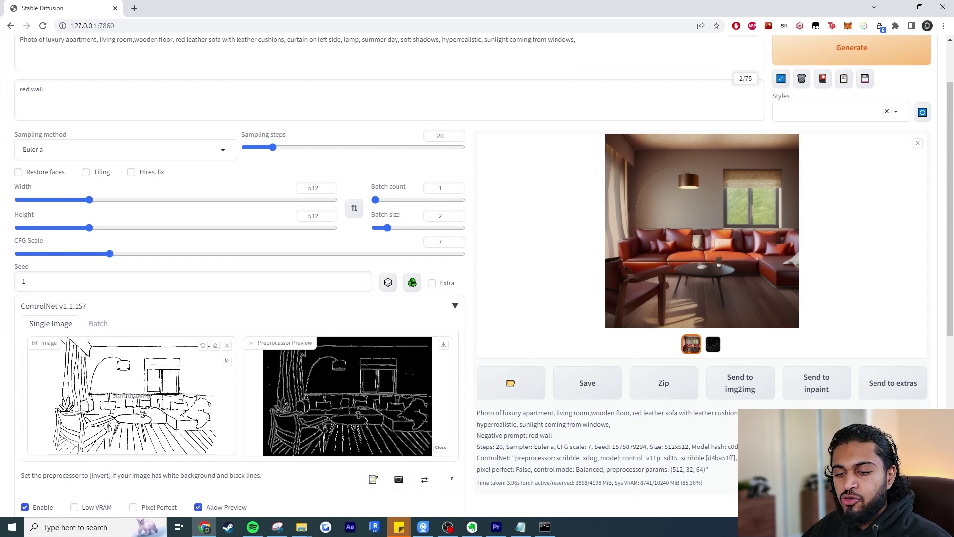
scroll(854, 173, "up", 3)
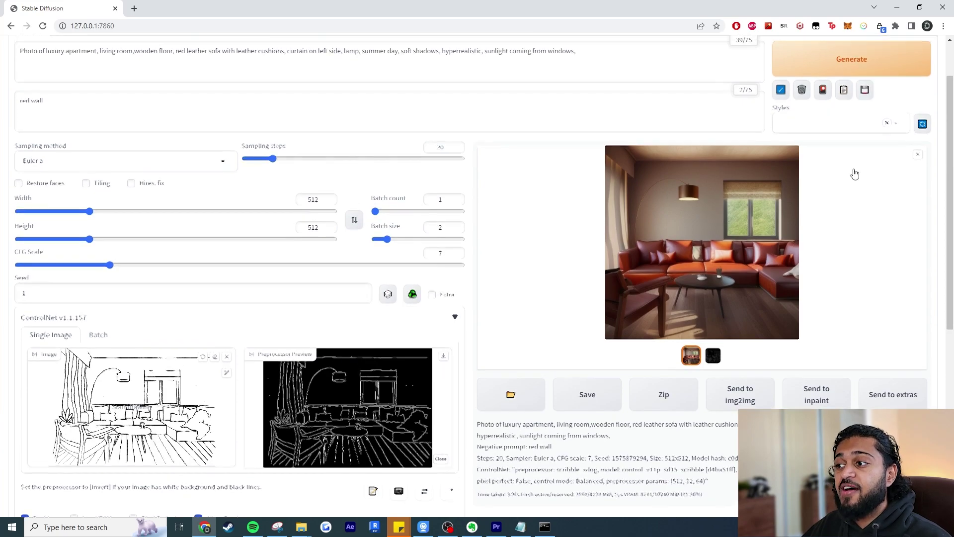
scroll(826, 178, "down", 4)
scroll(824, 183, "up", 3)
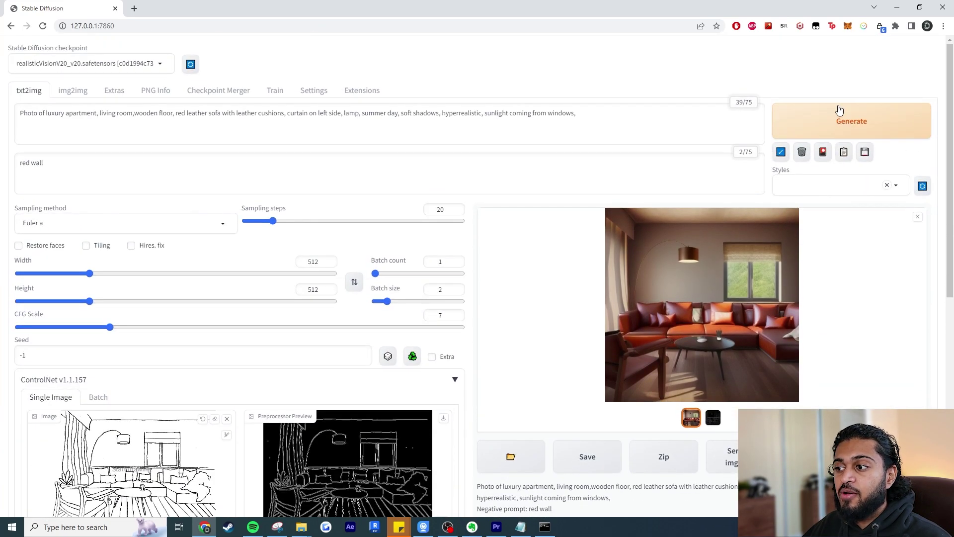
scroll(723, 359, "down", 5)
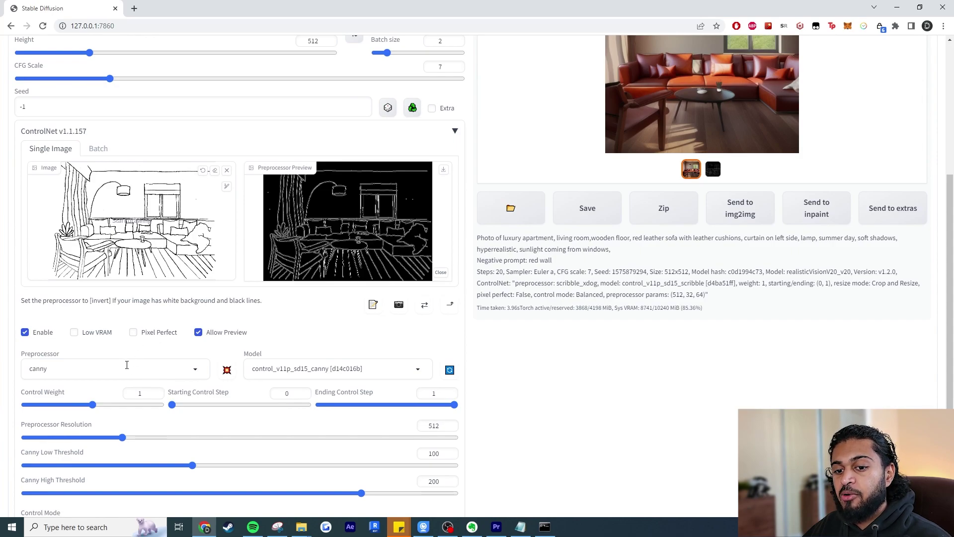
scroll(615, 453, "down", 2)
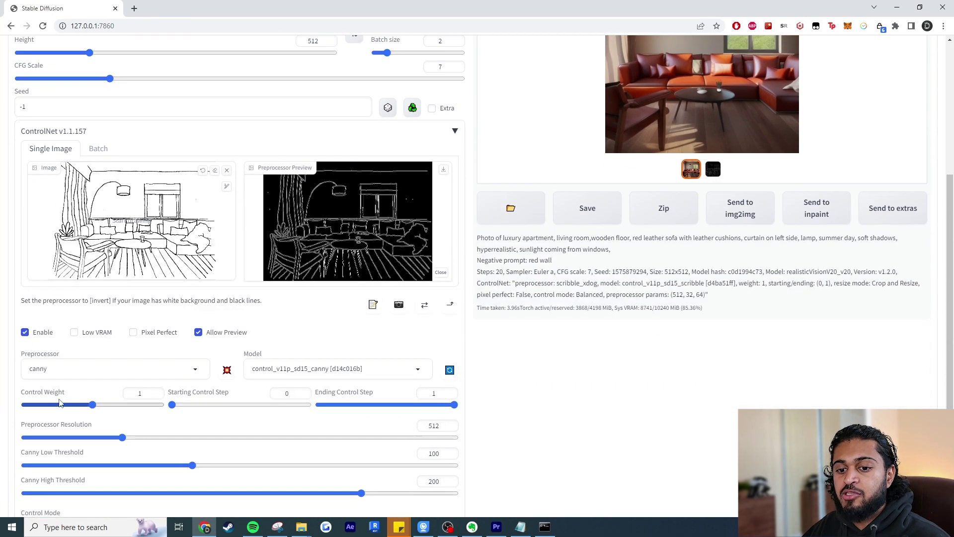
scroll(376, 366, "up", 5)
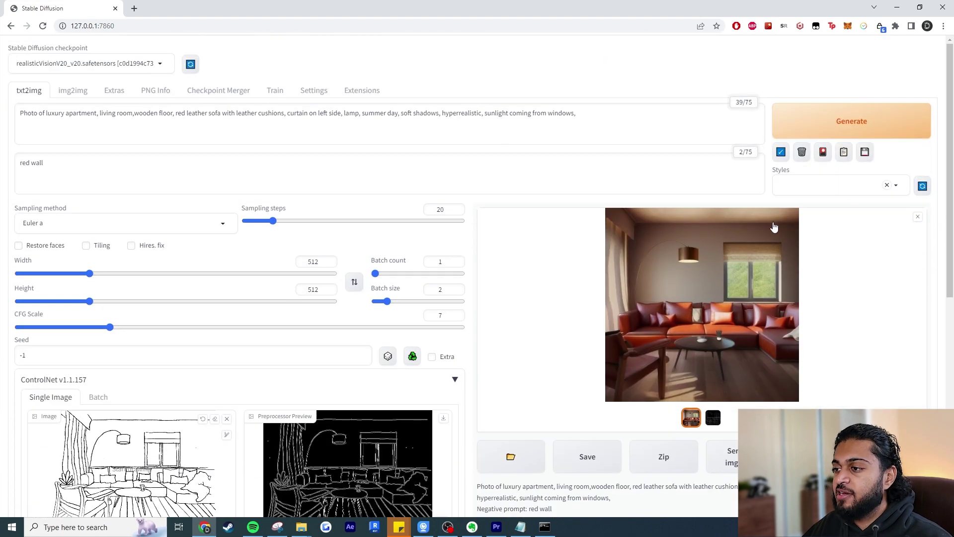
Generate the canny-guided batch and view the edge map and red-sofa render full size.
left_click(820, 131)
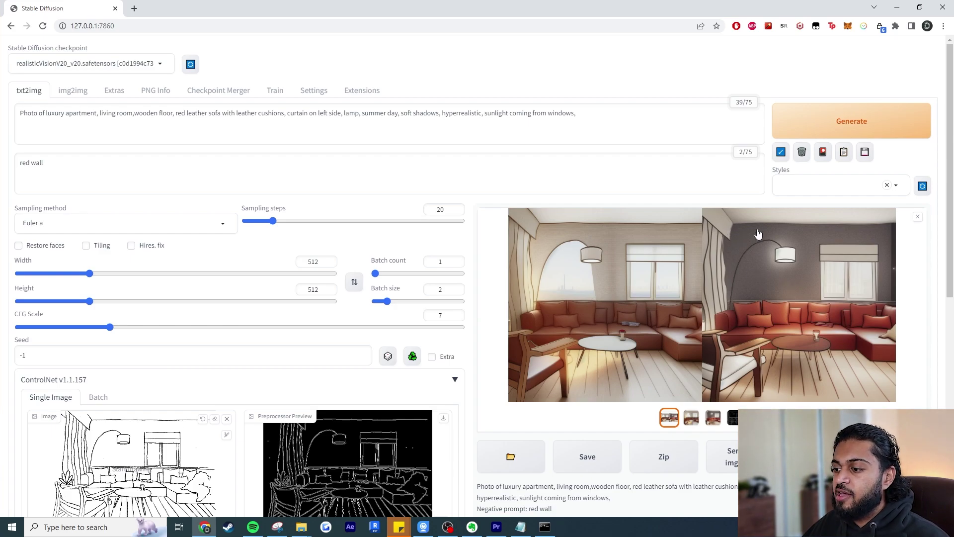
scroll(890, 242, "down", 2)
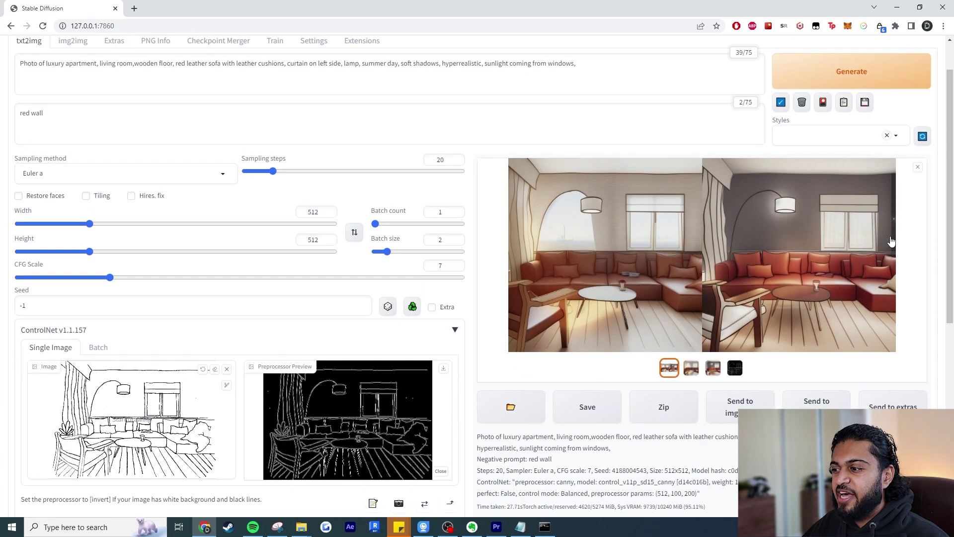
scroll(890, 241, "up", 1)
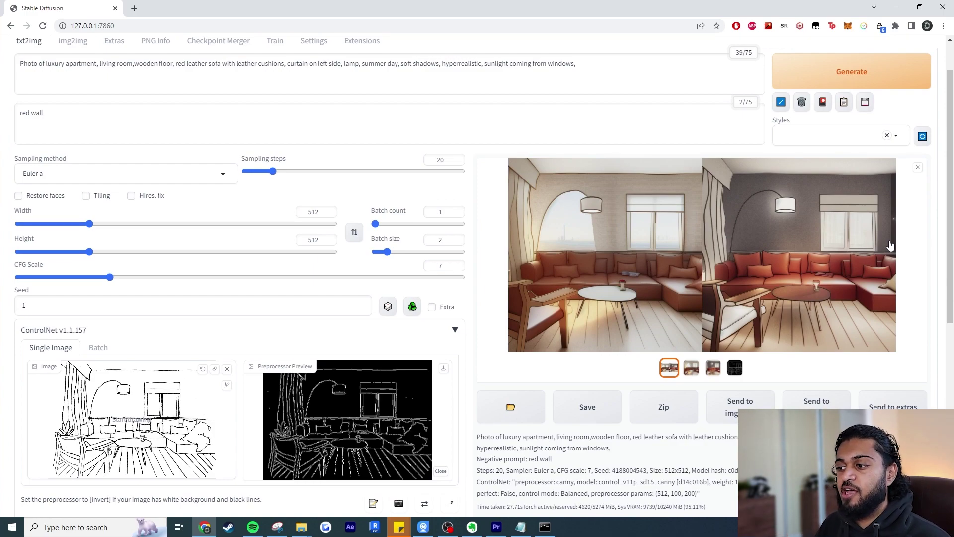
left_click(735, 371)
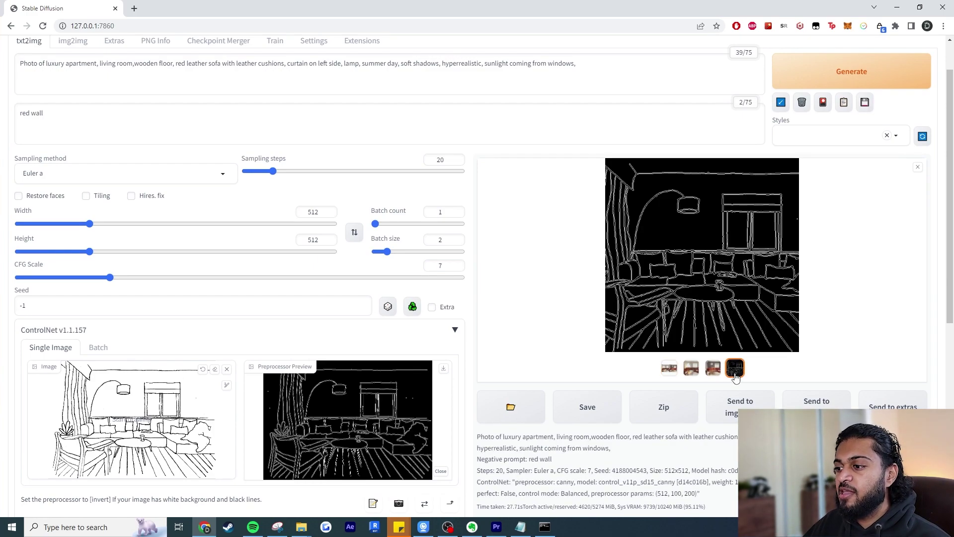
left_click(713, 369)
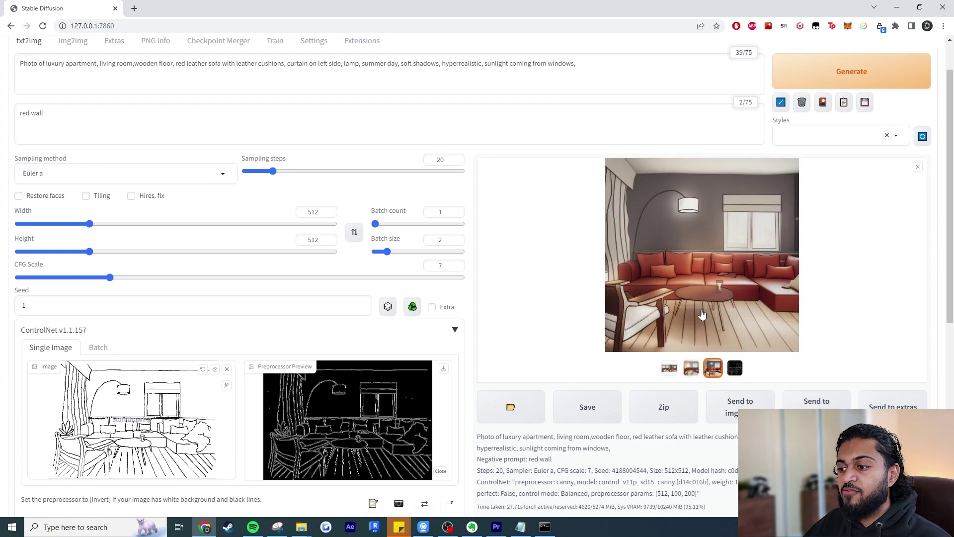
Scroll through the ControlNet canny settings below the render.
scroll(706, 313, "down", 1)
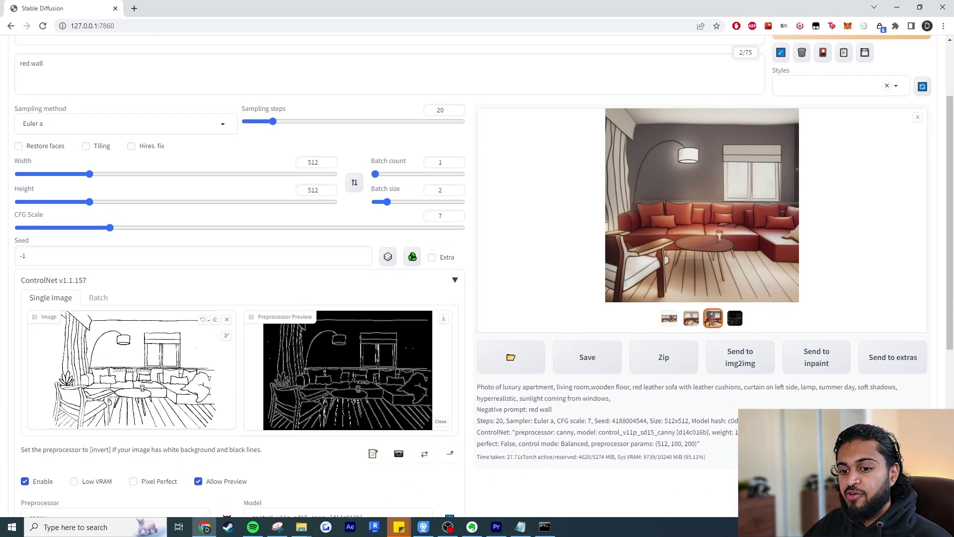
scroll(827, 329, "up", 1)
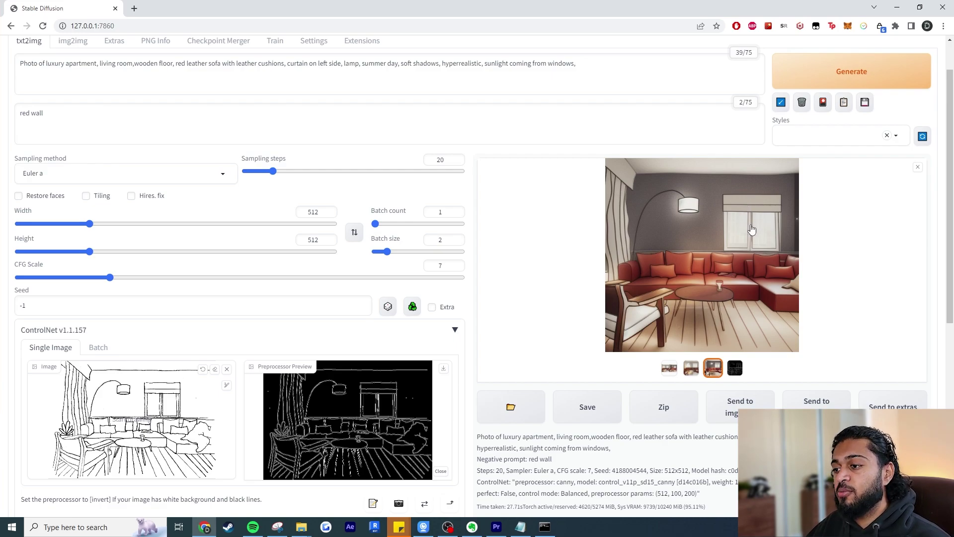
scroll(770, 248, "down", 4)
scroll(779, 269, "up", 3)
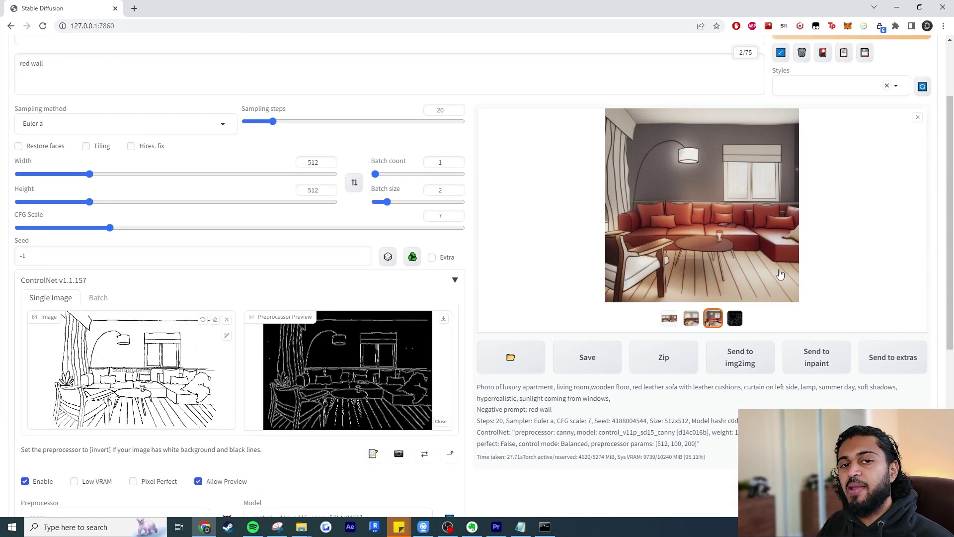
scroll(555, 320, "down", 2)
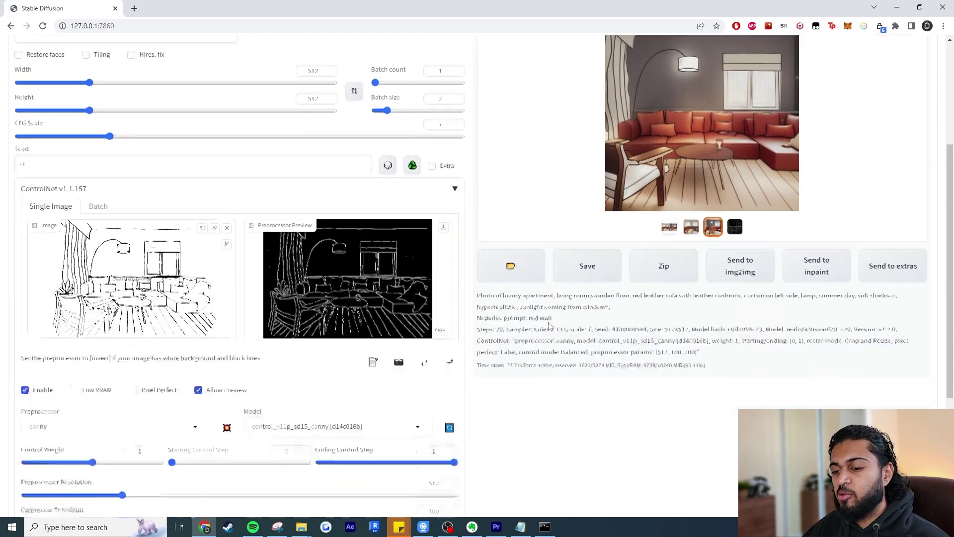
scroll(550, 322, "up", 2)
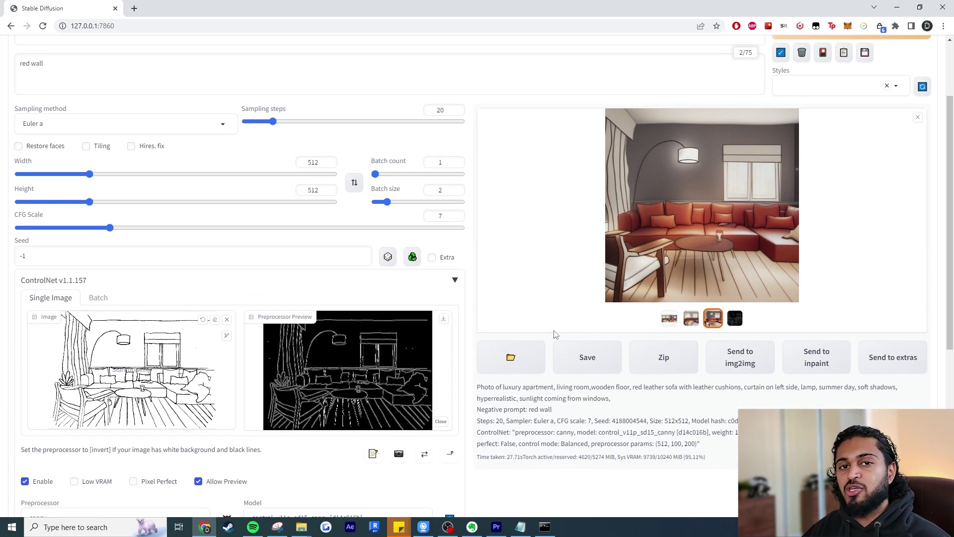
scroll(551, 321, "down", 6)
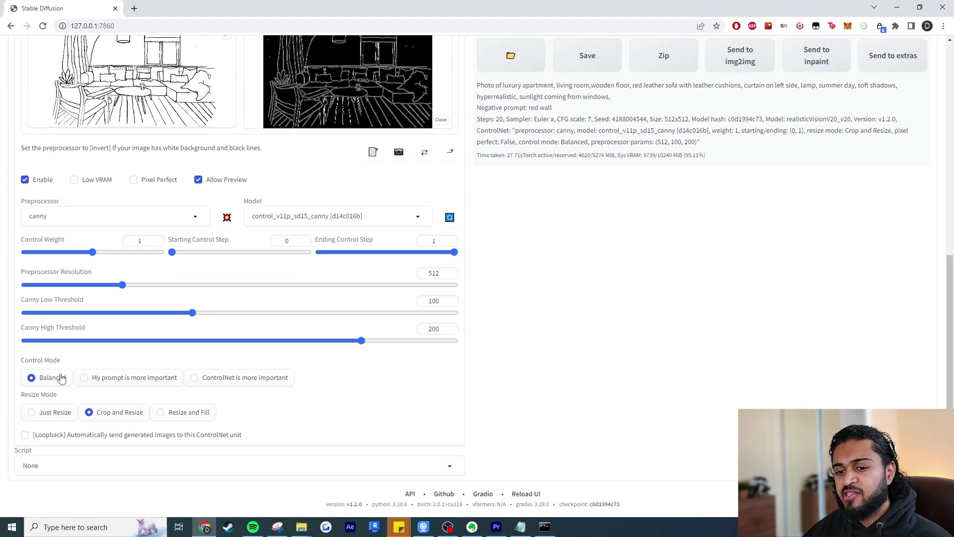
scroll(91, 373, "up", 1)
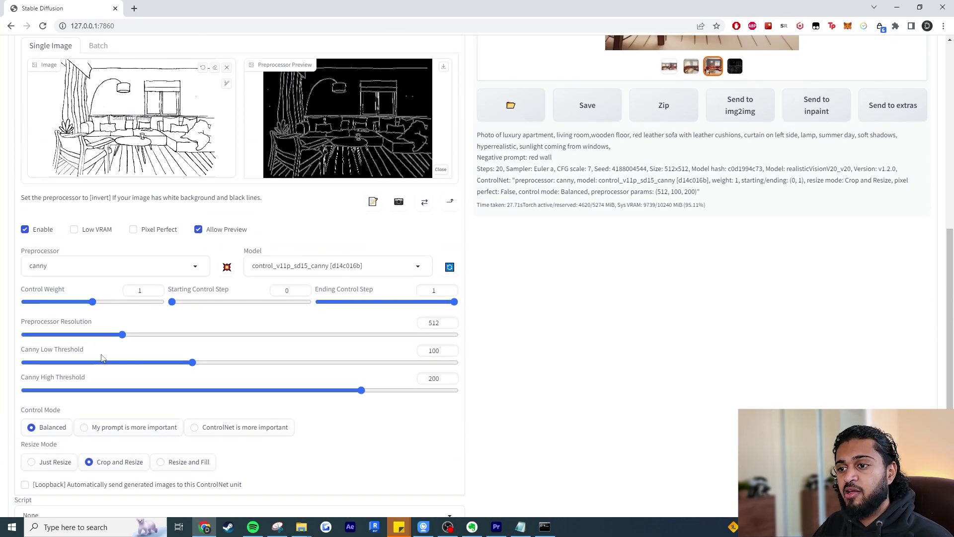
scroll(102, 357, "up", 5)
scroll(161, 89, "up", 2)
scroll(150, 248, "down", 7)
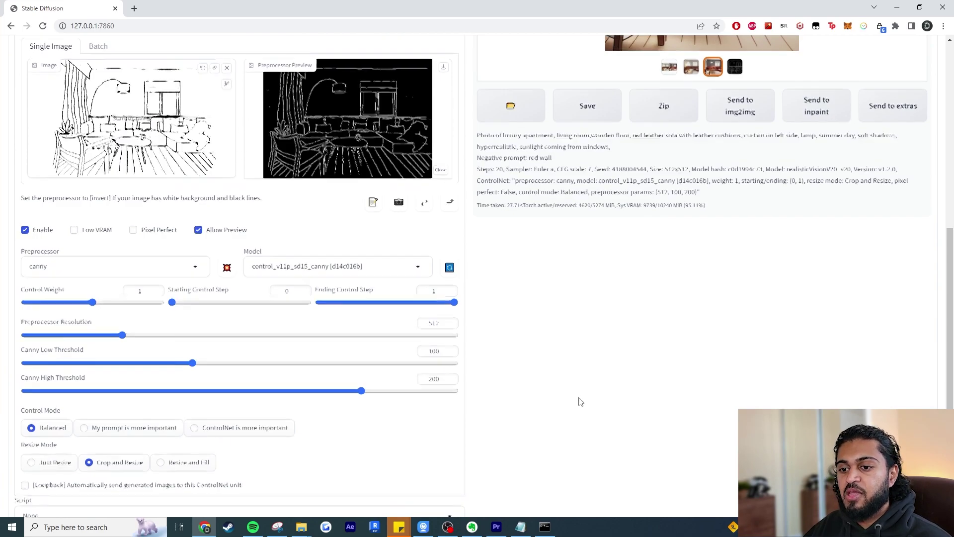
scroll(579, 401, "up", 3)
scroll(581, 401, "up", 1)
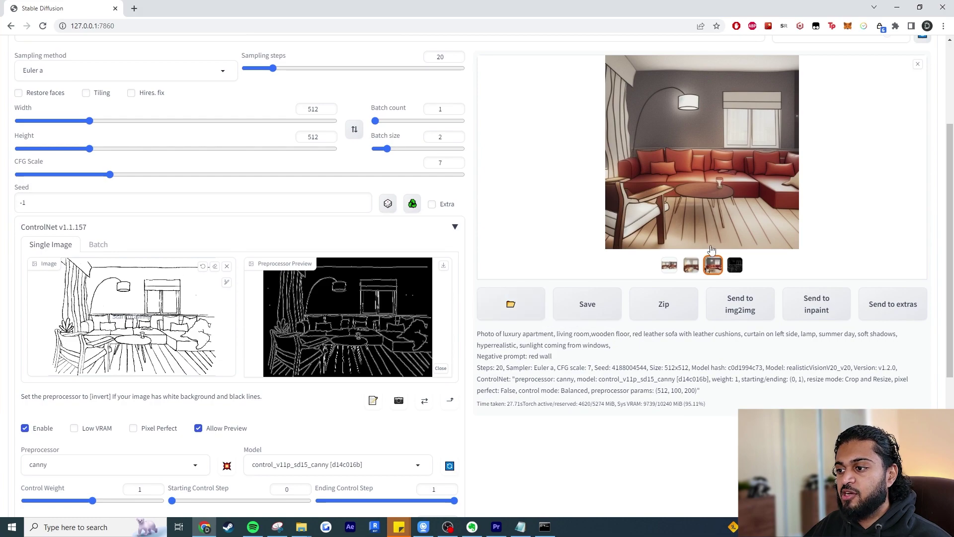
Open the 2023-05-20 txt2img-images renders folder in File Explorer beside the browser.
mouse_move(302, 527)
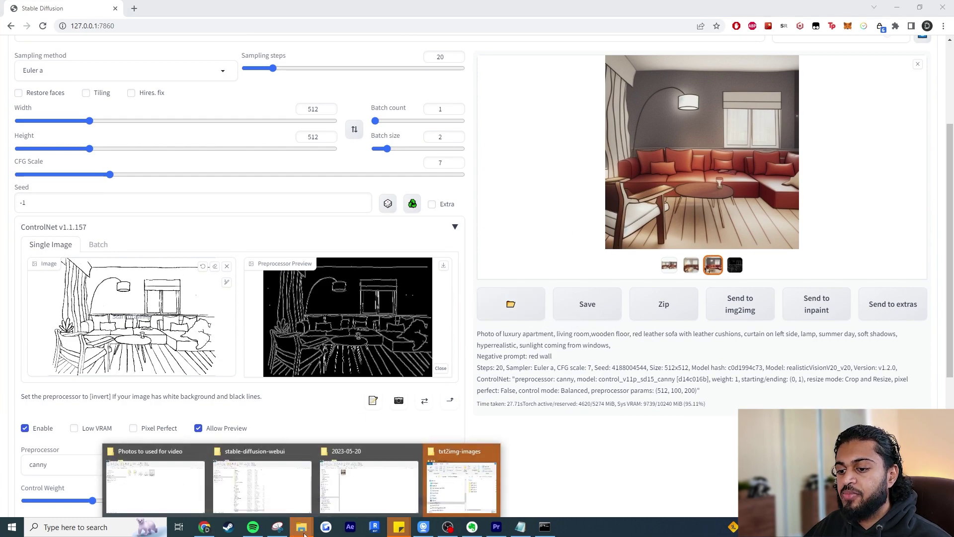
left_click(467, 490)
left_click(676, 163)
double_click(269, 141)
left_click(293, 79)
double_click(251, 144)
left_click_drag(330, 11, 462, 84)
left_click(481, 77)
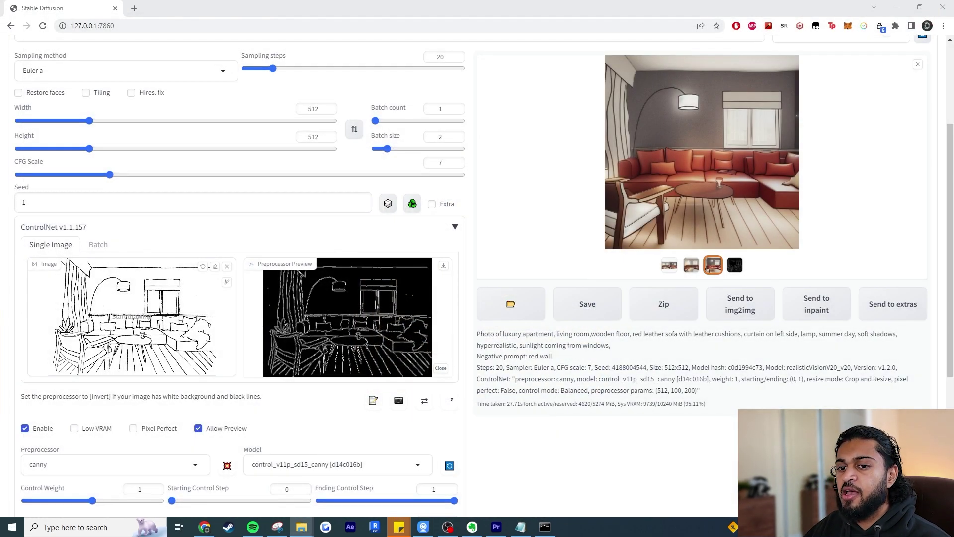
Drag a living-room photo into the ControlNet Image box, swapping in a different one.
left_click_drag(100, 323, 129, 316)
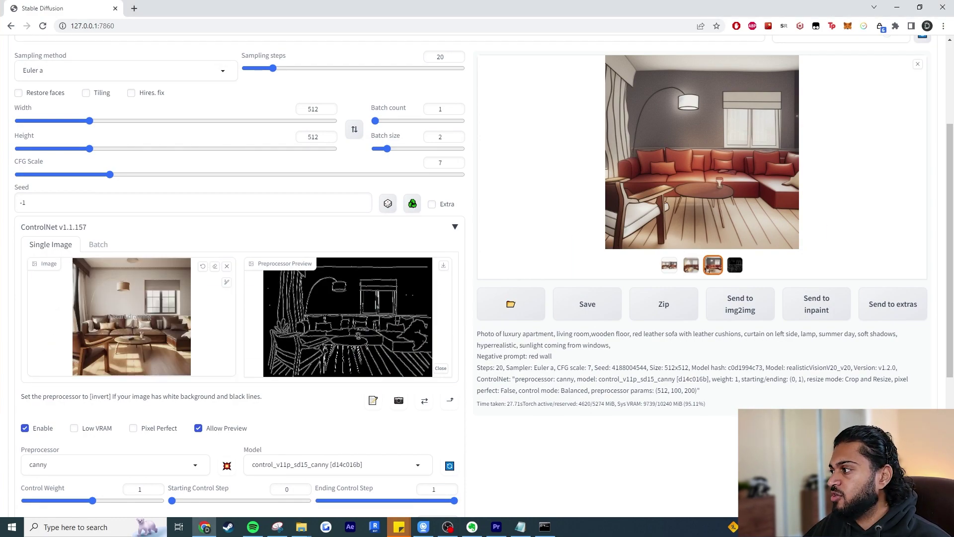
left_click_drag(388, 277, 223, 313)
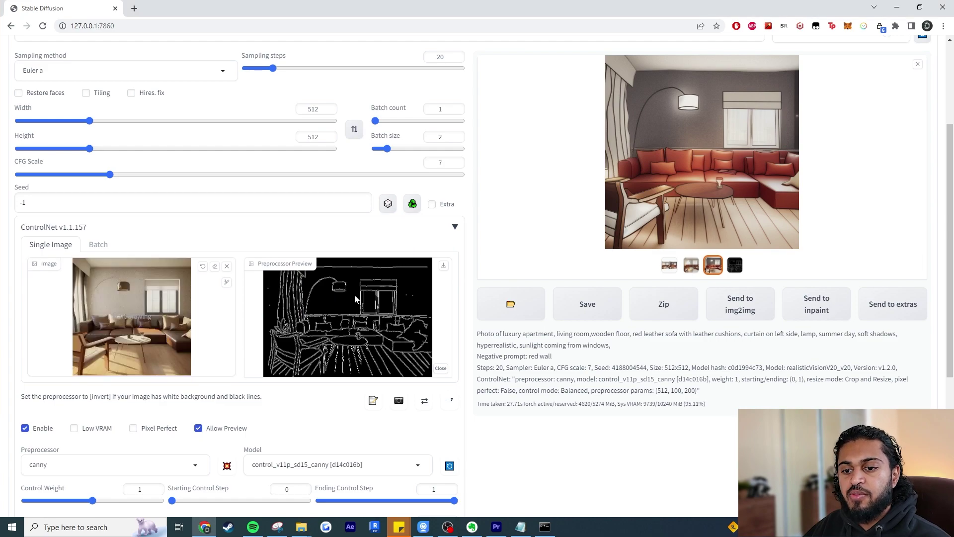
scroll(308, 308, "down", 3)
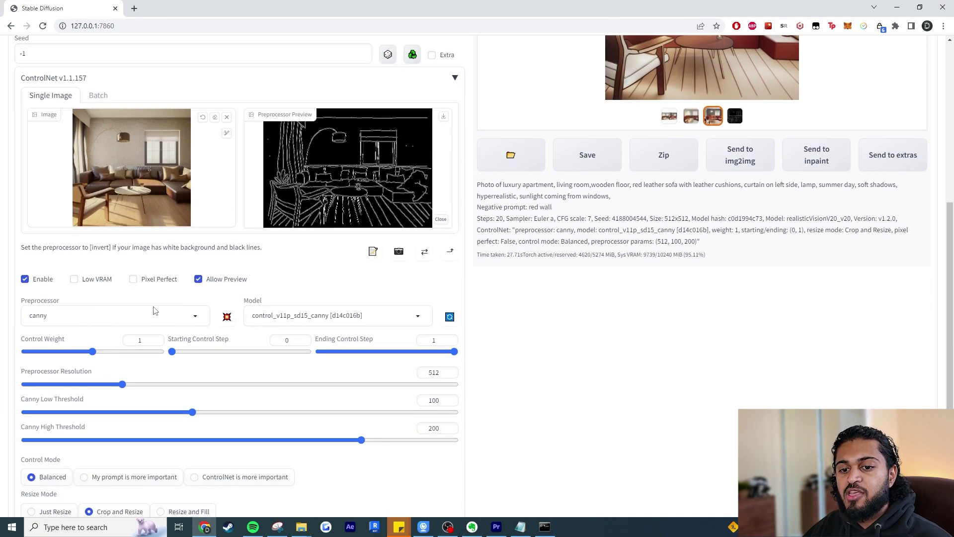
Set ControlNet to depth_zoe with control_v11f1p_sd15_depth and preview the photo's depth map.
left_click(155, 317)
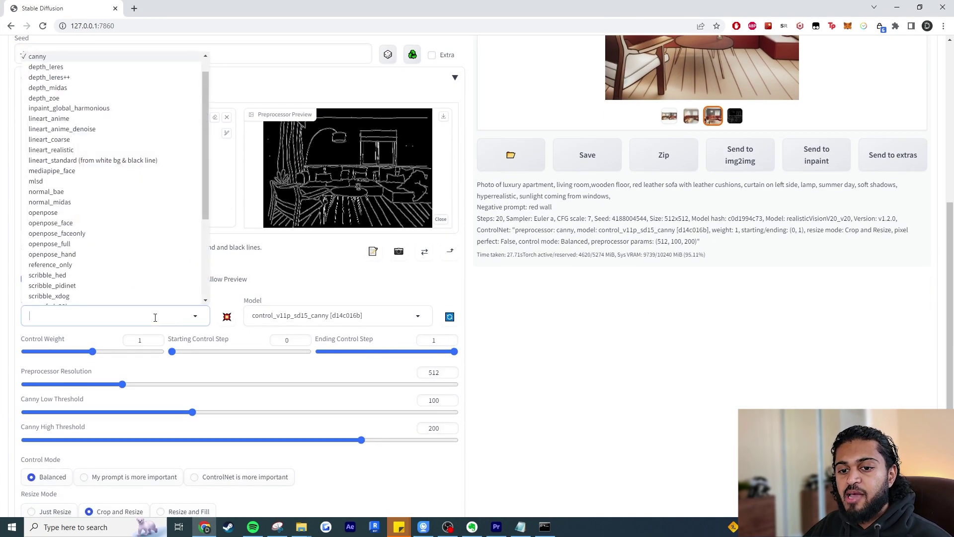
left_click(103, 99)
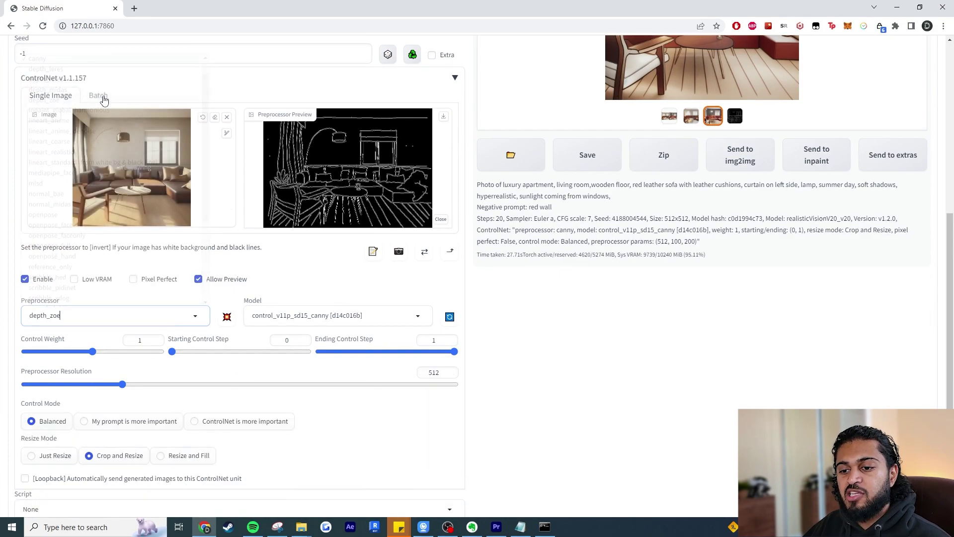
left_click(270, 315)
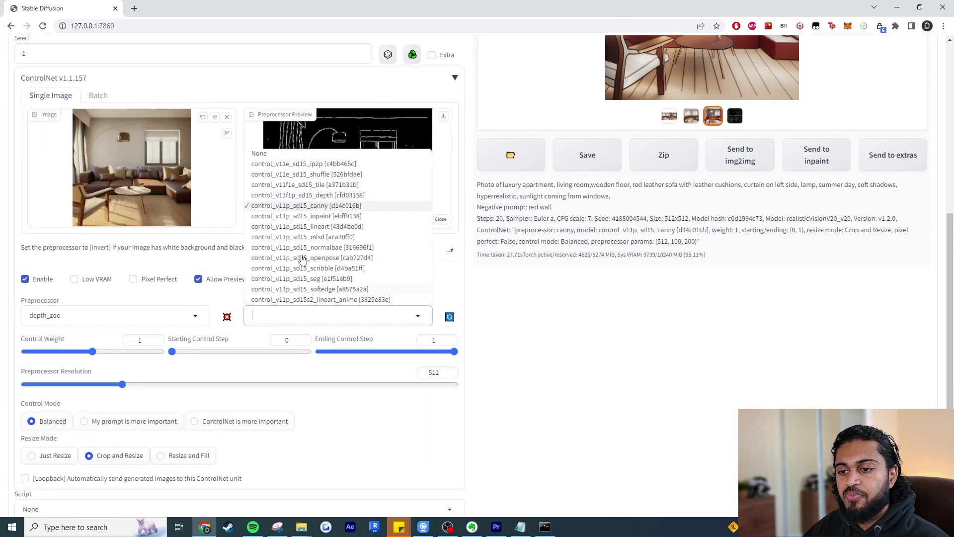
left_click(348, 195)
scroll(636, 422, "up", 3)
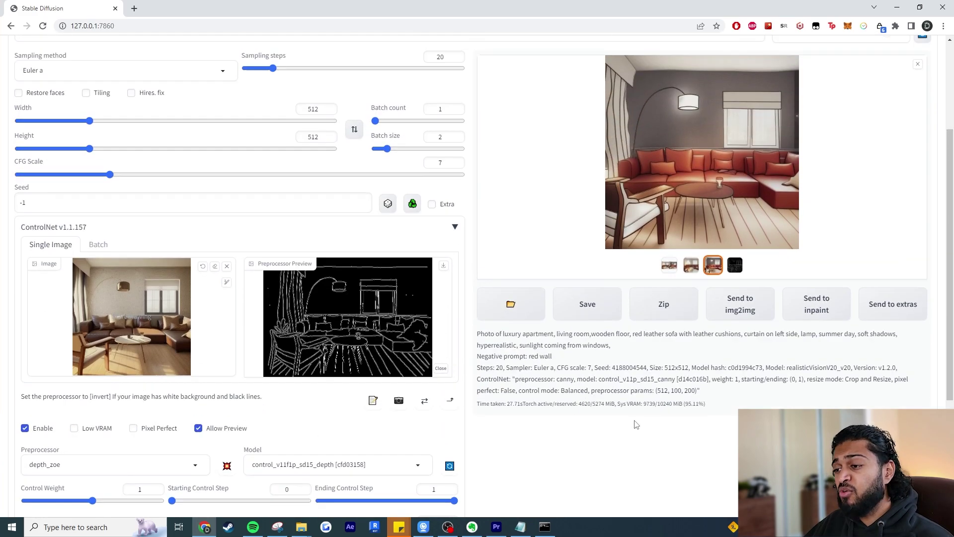
scroll(398, 418, "down", 1)
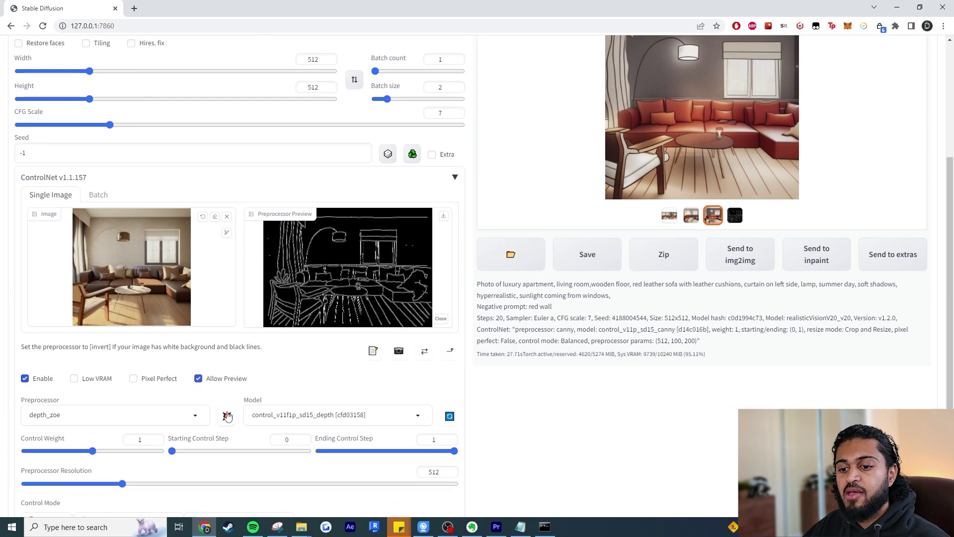
left_click(227, 416)
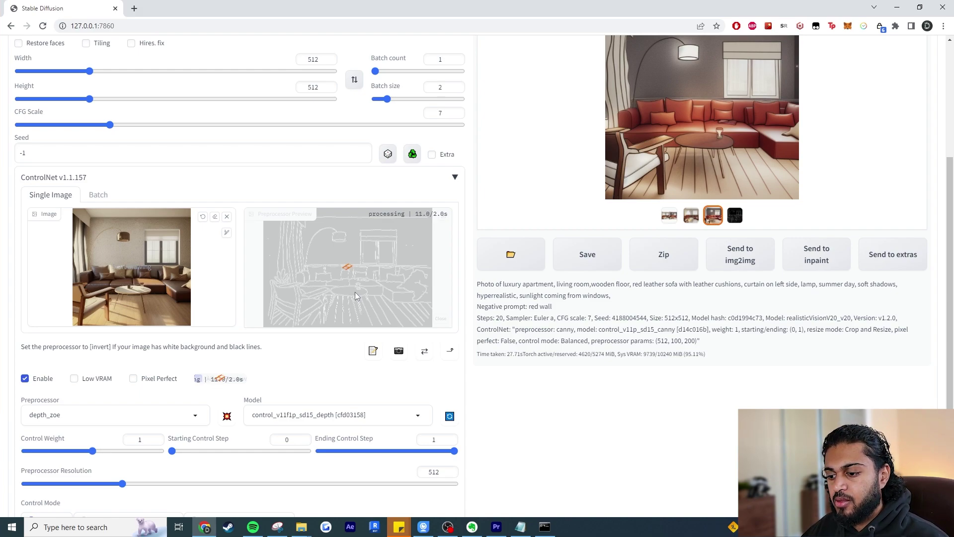
scroll(444, 386, "up", 1)
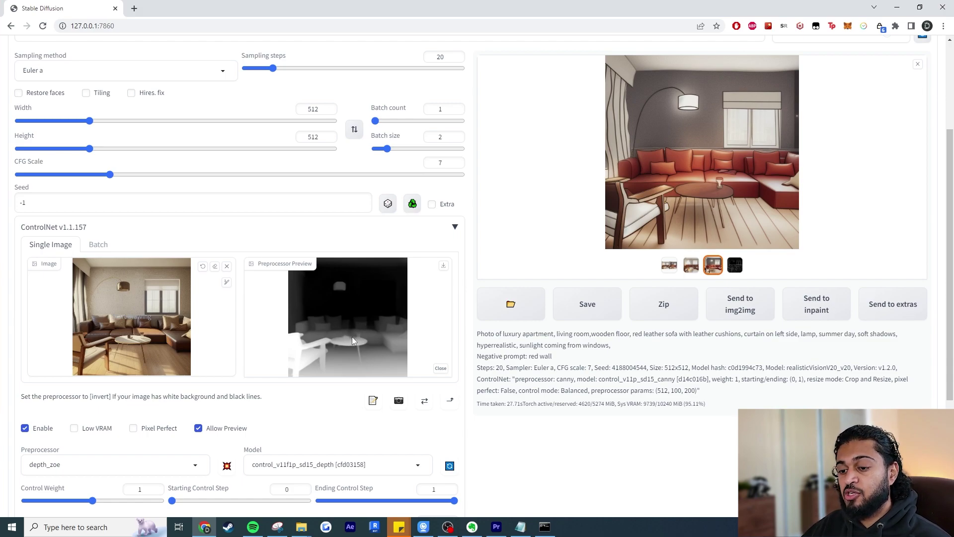
scroll(396, 341, "up", 2)
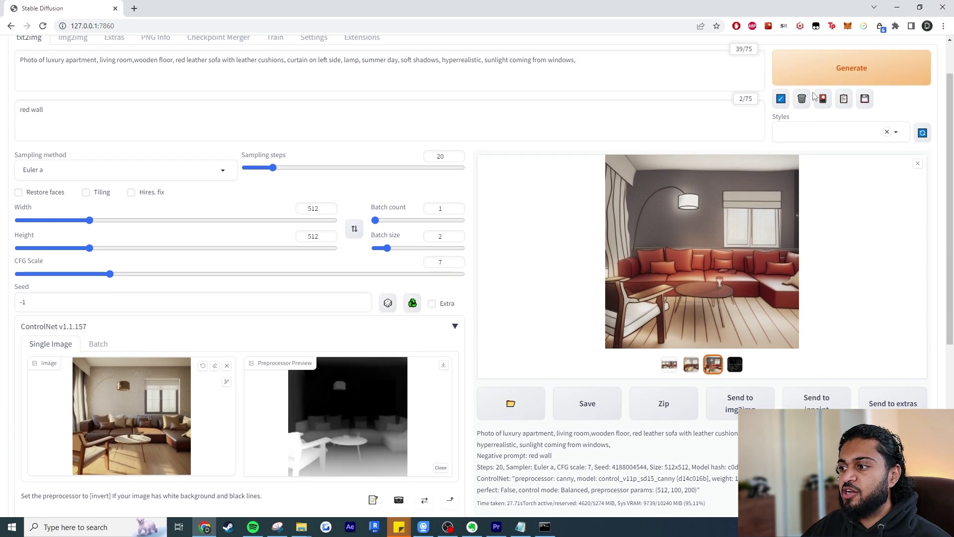
Generate depth-guided renders and compare them against the depth map output.
left_click(825, 72)
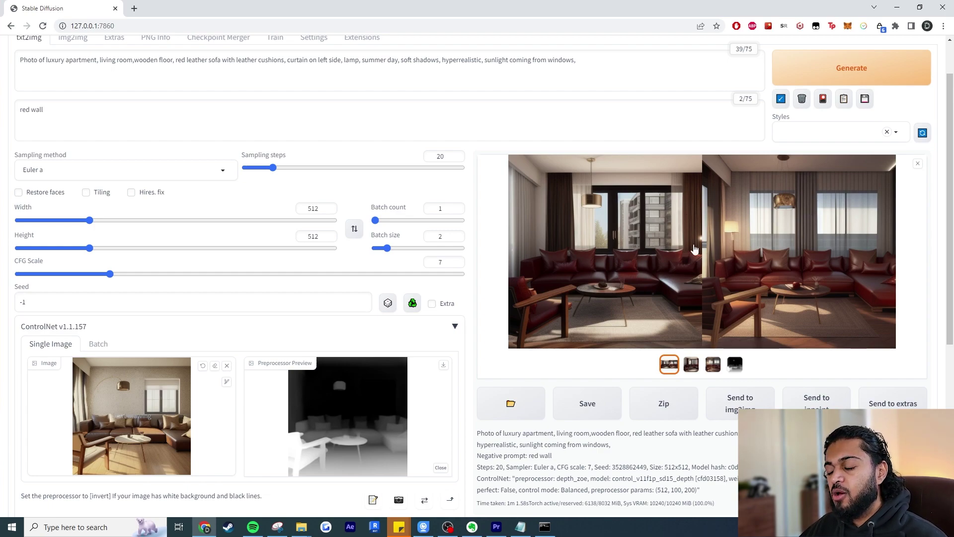
left_click(692, 368)
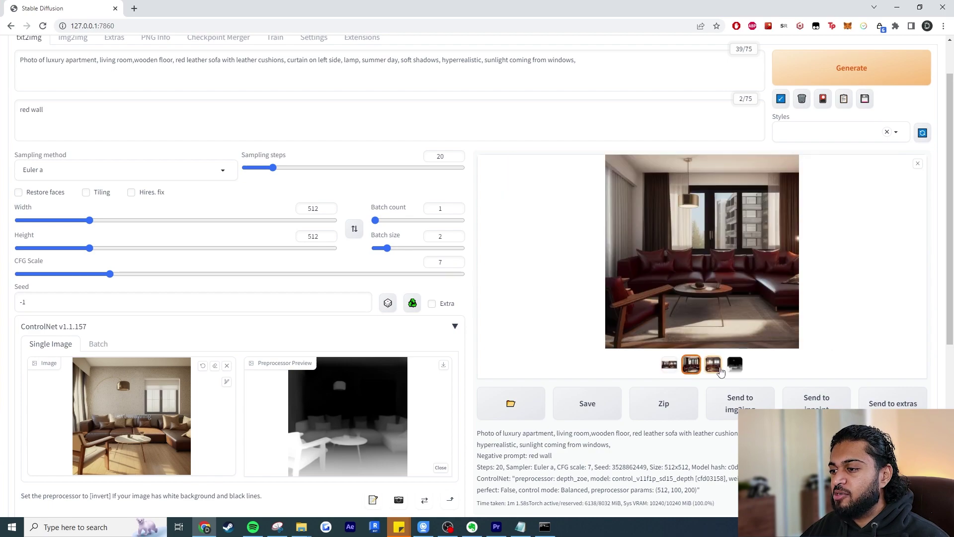
left_click(734, 365)
left_click(713, 365)
left_click(735, 365)
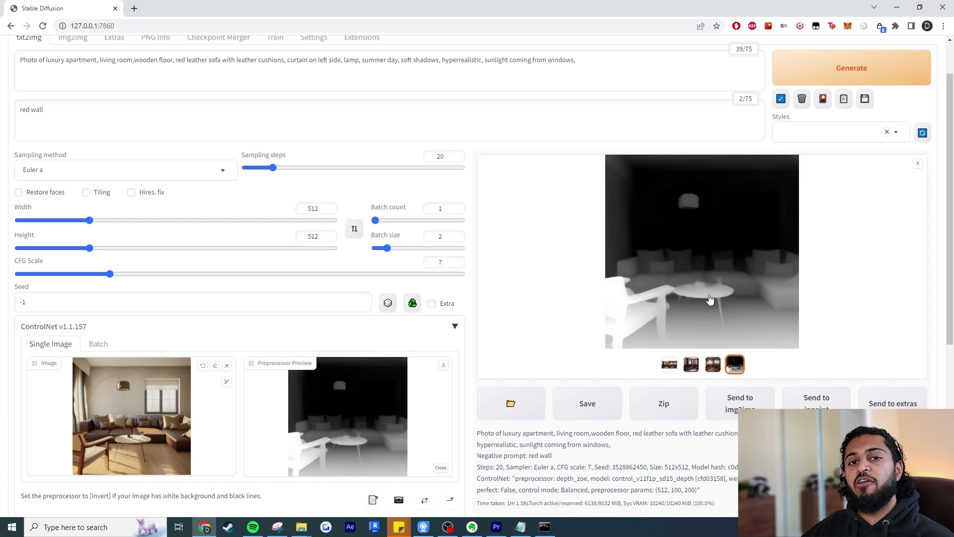
key("Left")
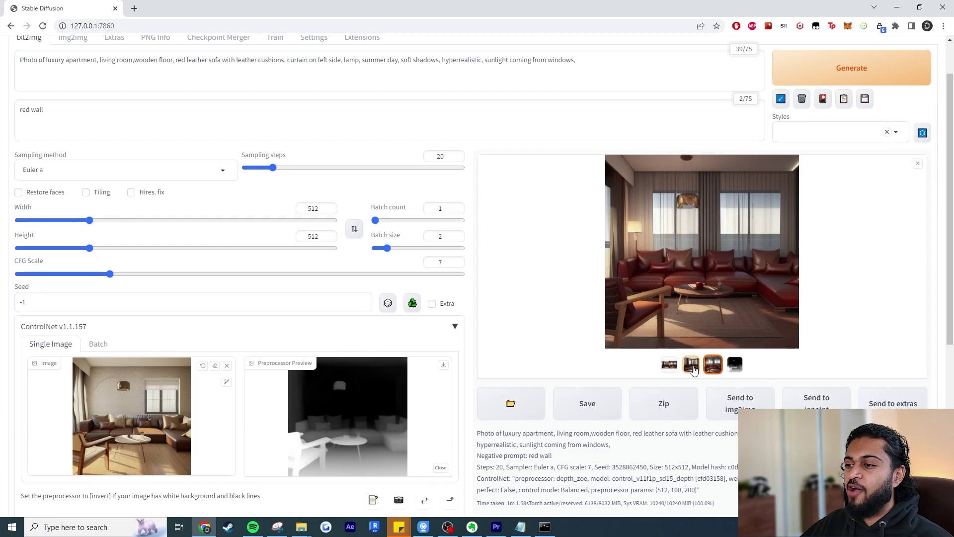
Flip between the dark-curtain render, red-sofa render and depth map, ending on the second render.
left_click(692, 368)
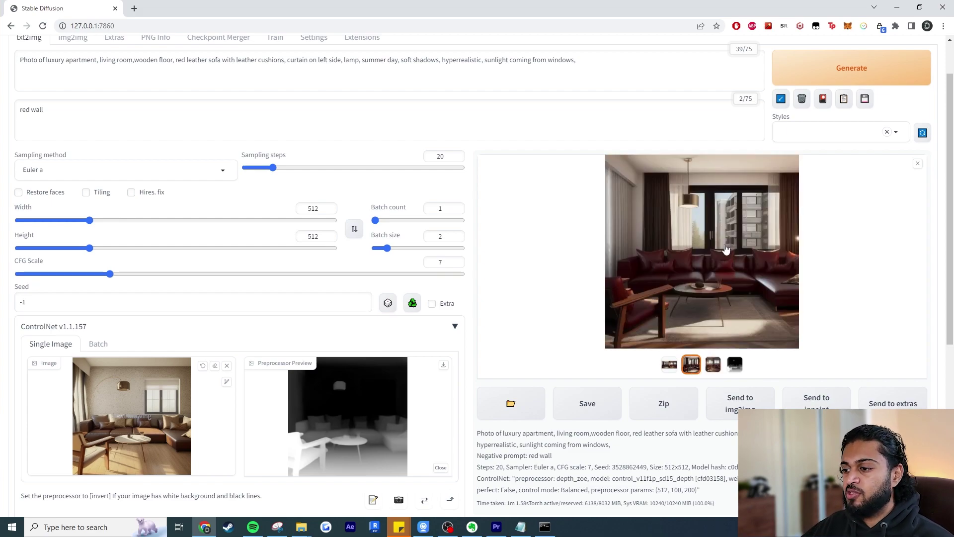
left_click(735, 366)
left_click(712, 368)
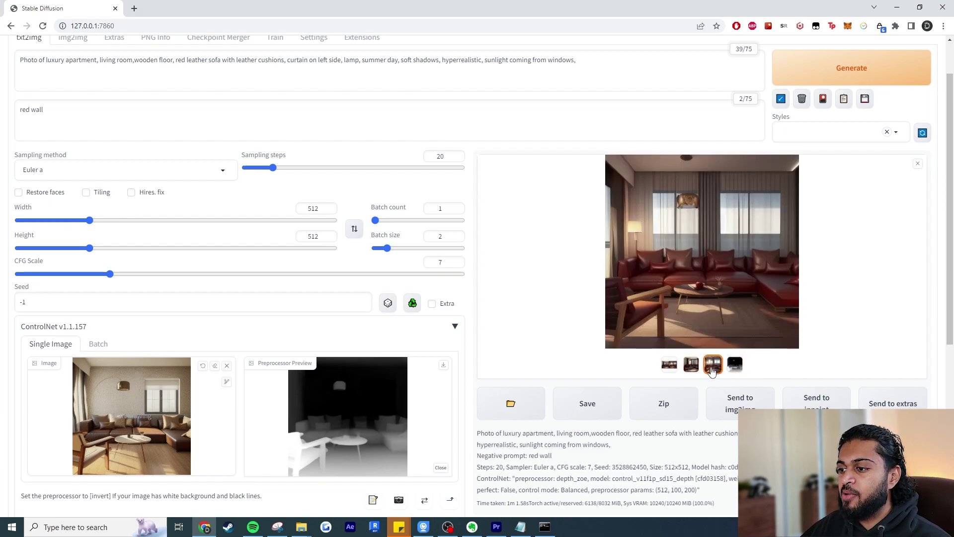
left_click(692, 367)
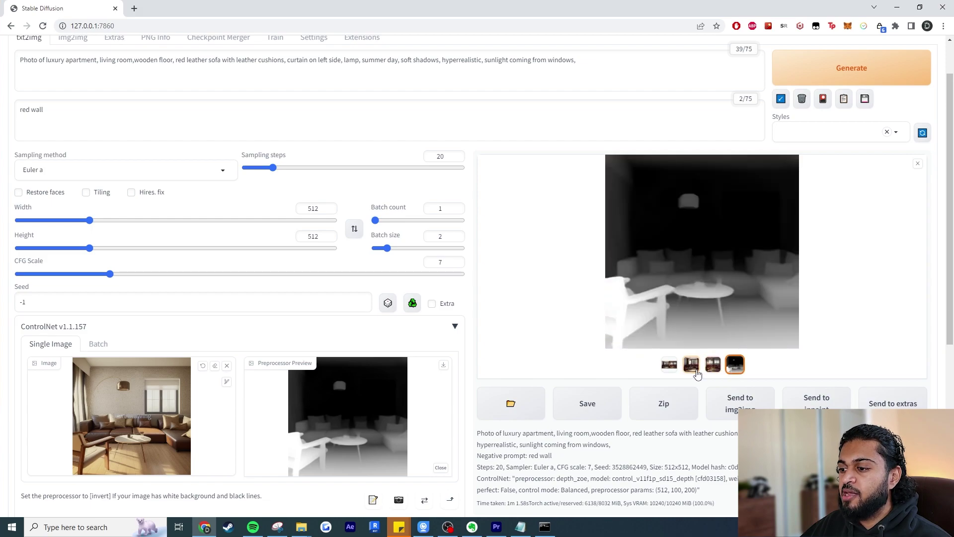
left_click(692, 367)
left_click(713, 368)
left_click(735, 369)
left_click(713, 369)
left_click(691, 367)
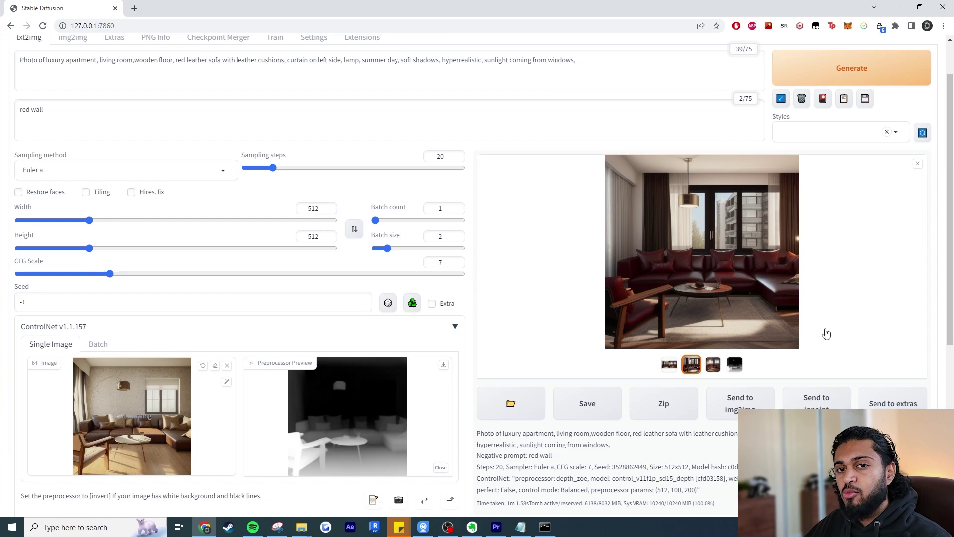
left_click(134, 8)
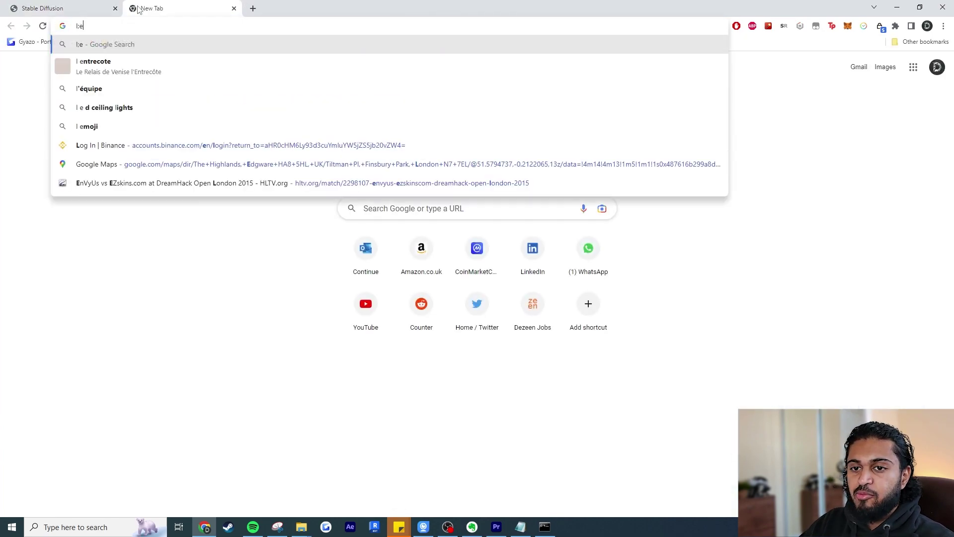
type("leapix")
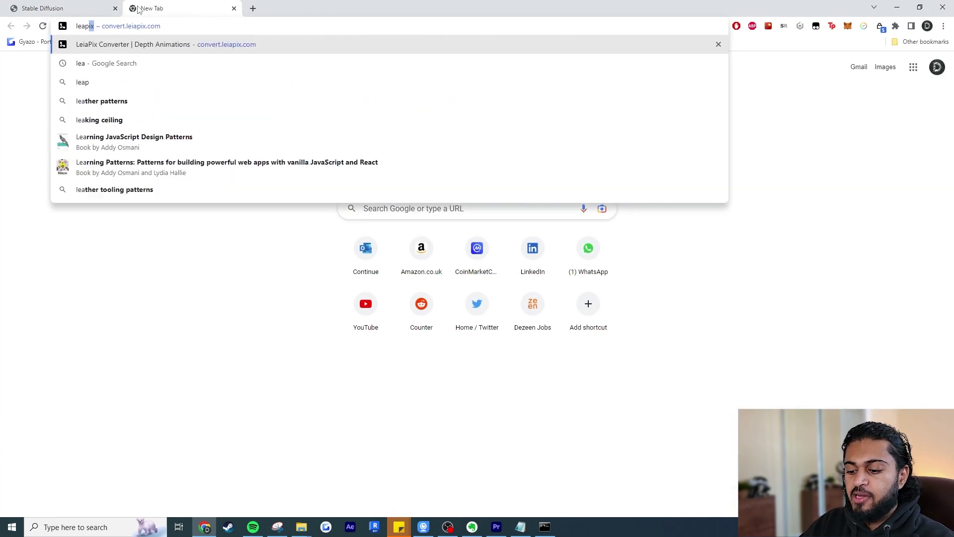
key("Down")
key("Down")
key("Down")
key("Down")
key("Down")
key("Down")
key("Down")
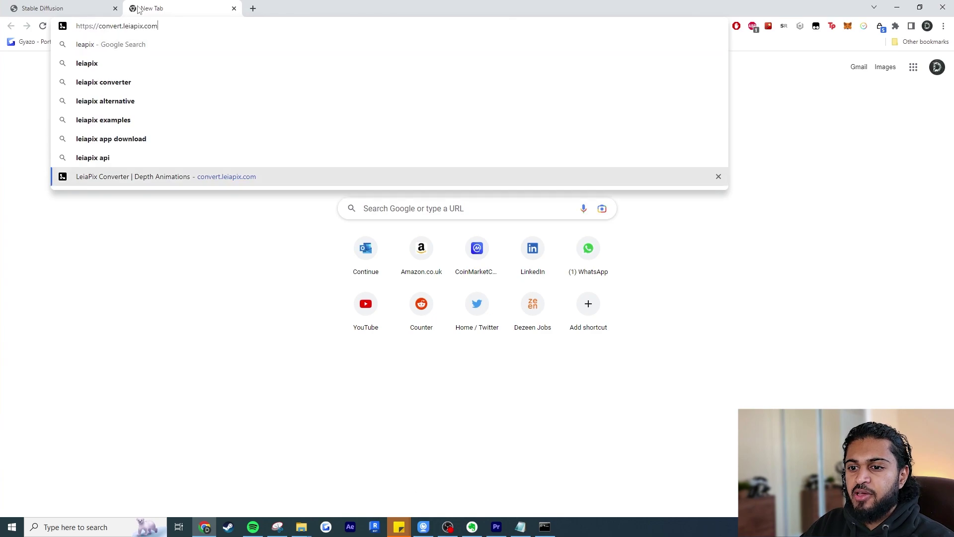
key("Return")
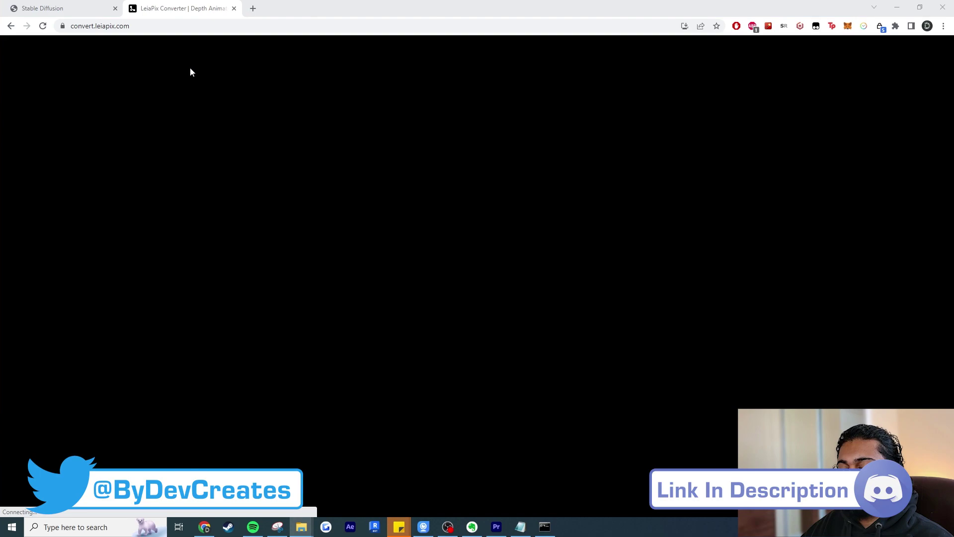
left_click(621, 131)
left_click(40, 101)
left_click(443, 252)
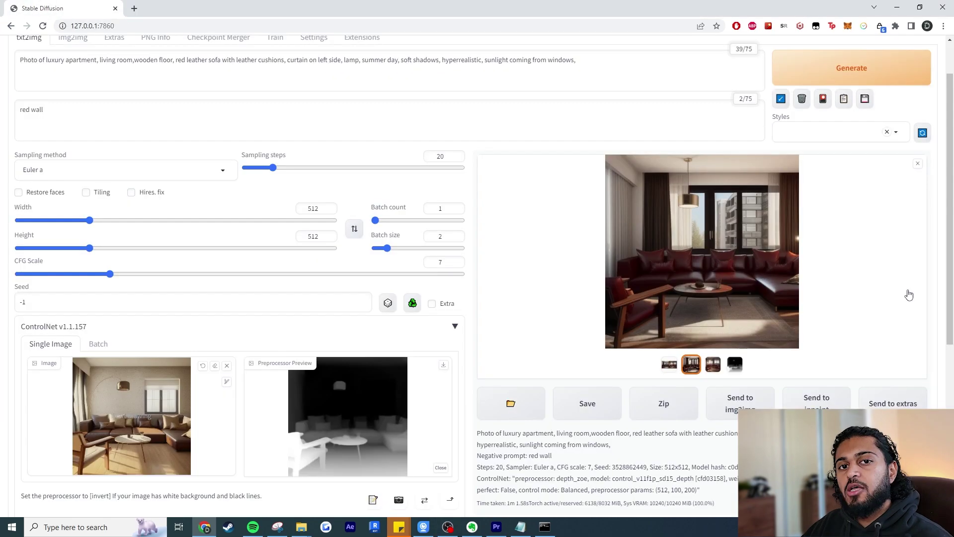
Load app.rundiffusion.com in a new tab and scroll to the pre-configured session cards.
left_click(134, 8)
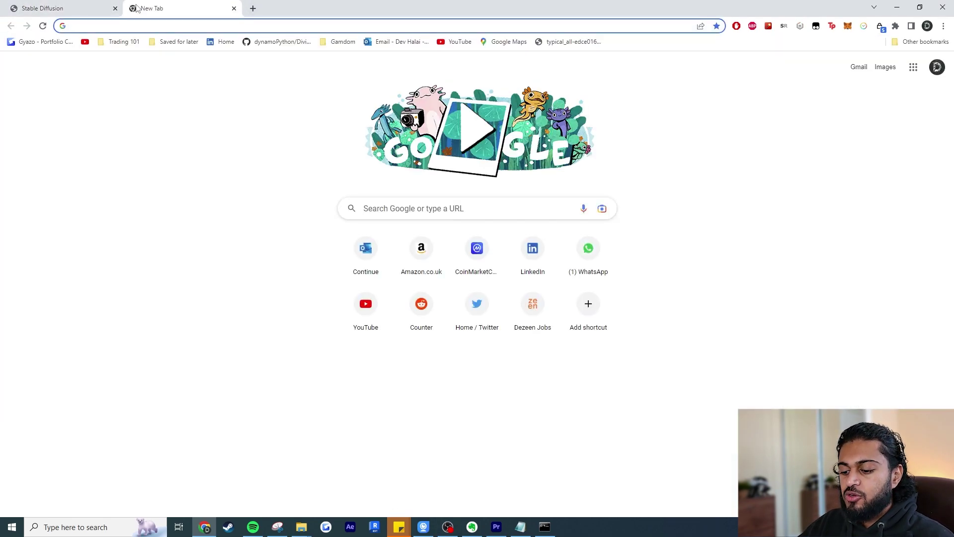
type("rund")
key("Return")
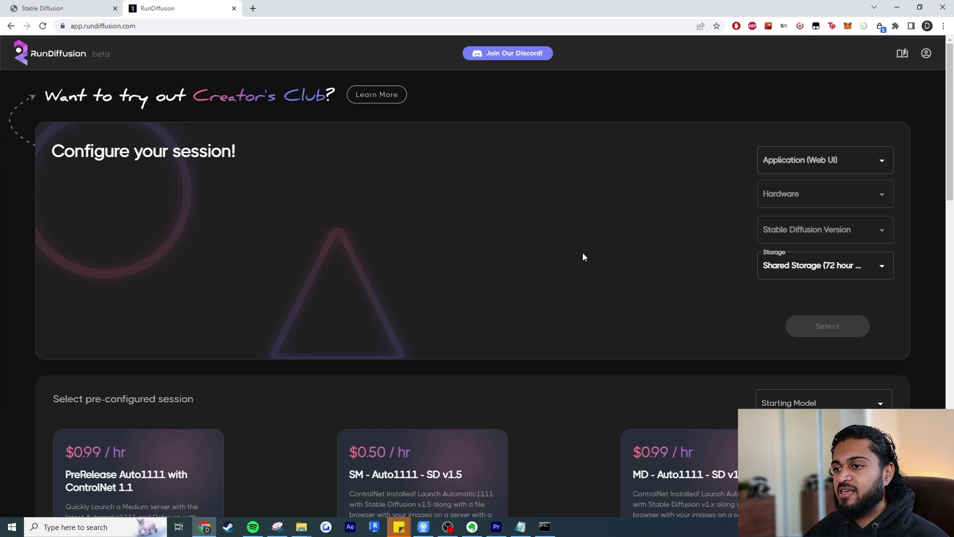
scroll(597, 259, "down", 6)
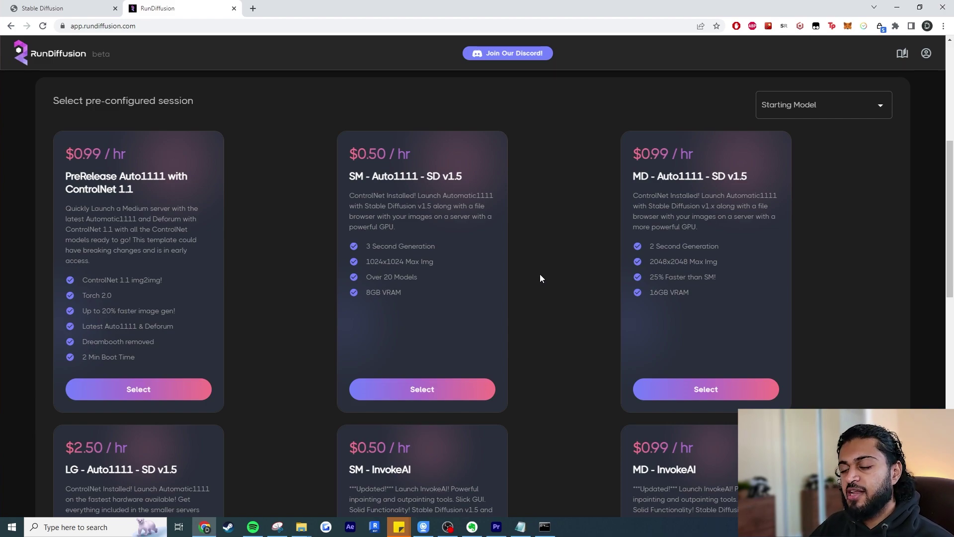
Select the SM - Auto1111 - SD v1.5 card, choose 1 hour ($0.50), and launch it.
left_click(444, 404)
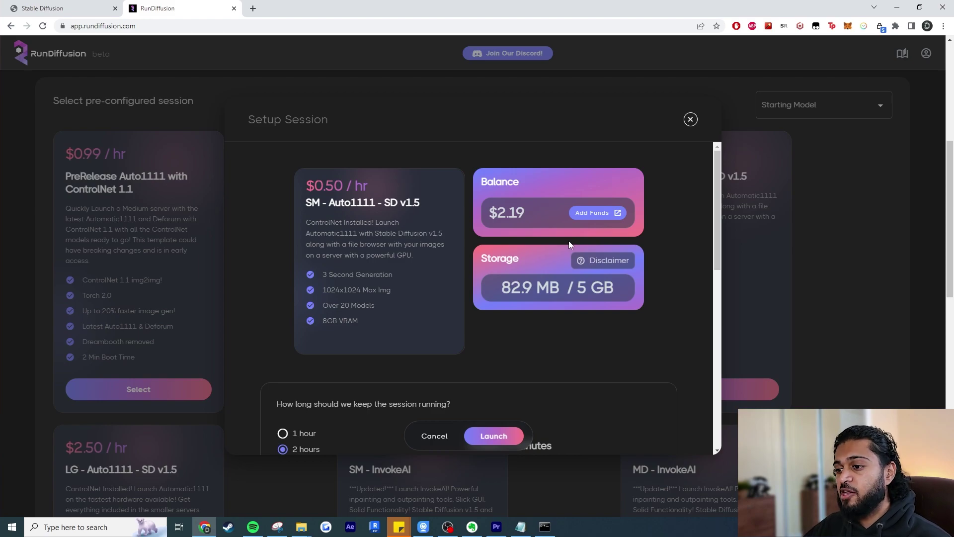
scroll(606, 330, "down", 2)
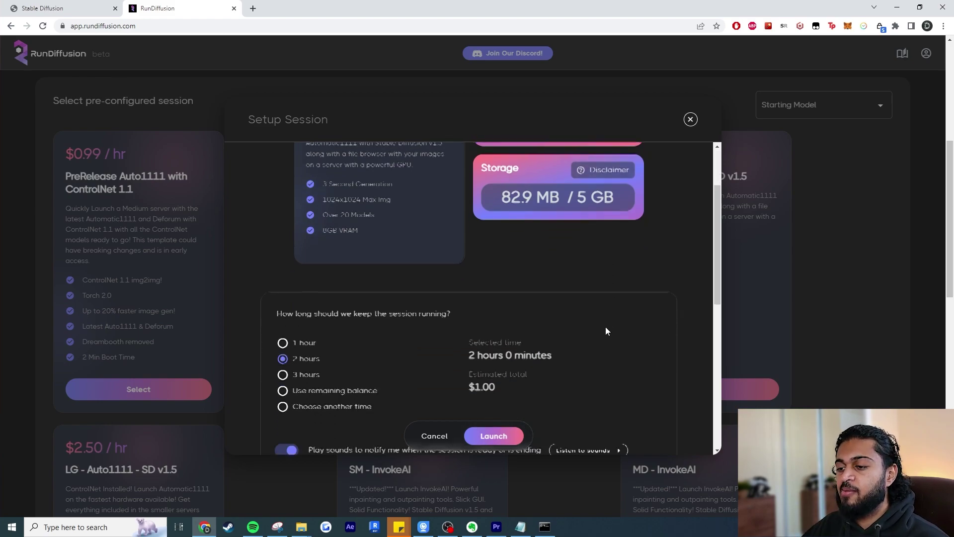
left_click(280, 332)
scroll(465, 331, "up", 2)
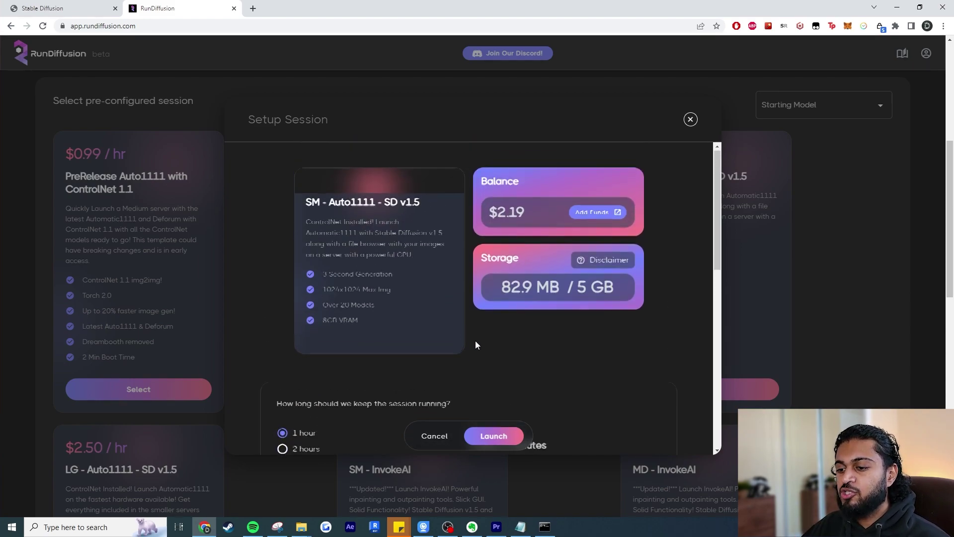
scroll(475, 341, "down", 1)
scroll(517, 324, "up", 1)
scroll(517, 322, "down", 3)
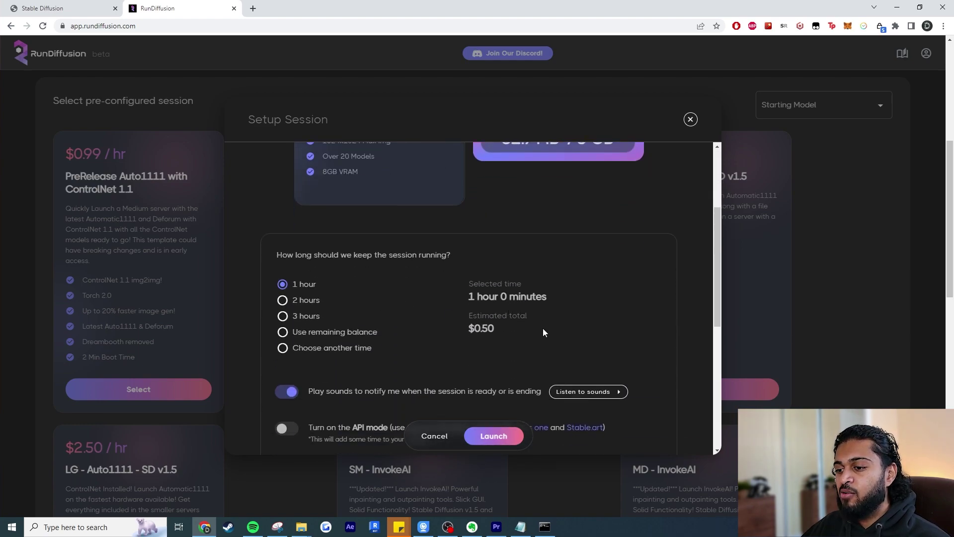
scroll(542, 330, "up", 3)
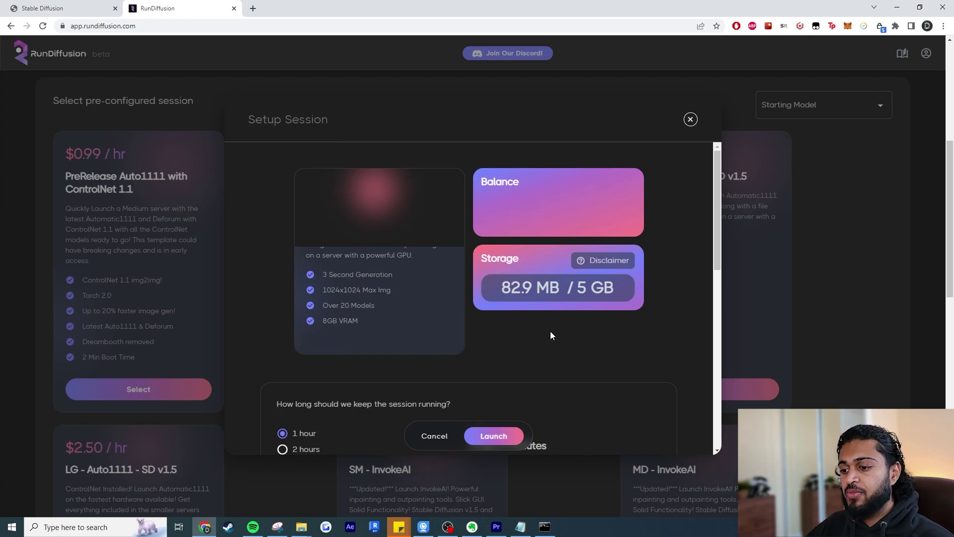
scroll(550, 333, "down", 3)
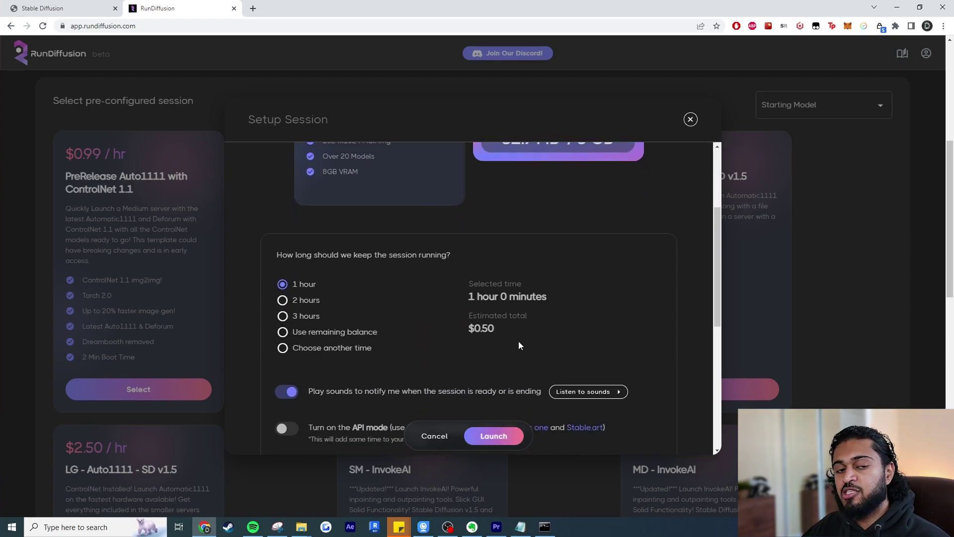
scroll(518, 341, "up", 3)
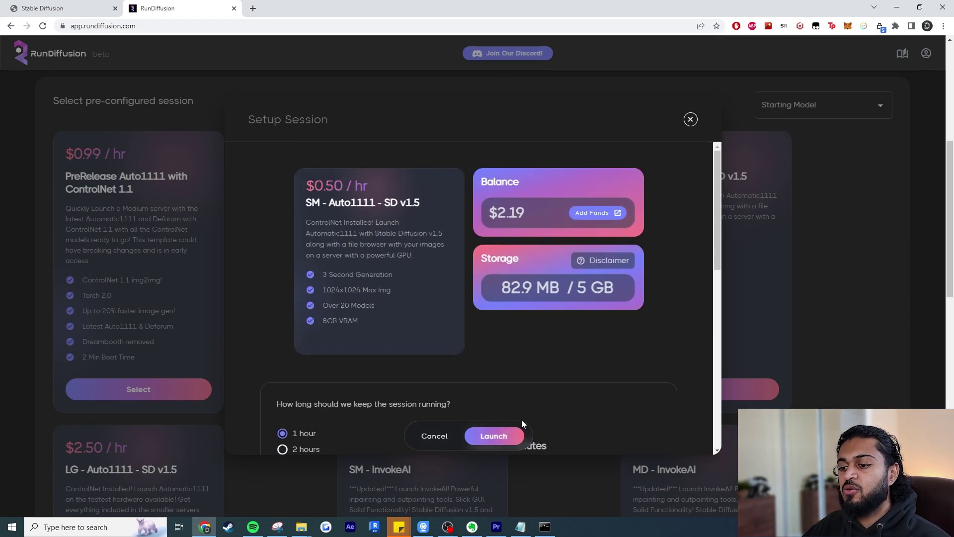
left_click(511, 437)
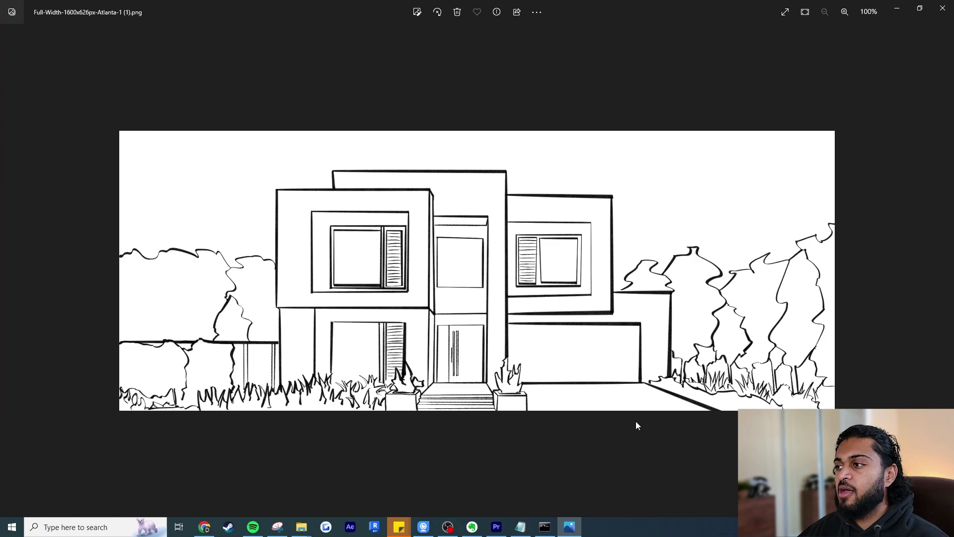
Close the house line sketch in Windows Photos to return to the RunDiffusion session.
left_click(943, 8)
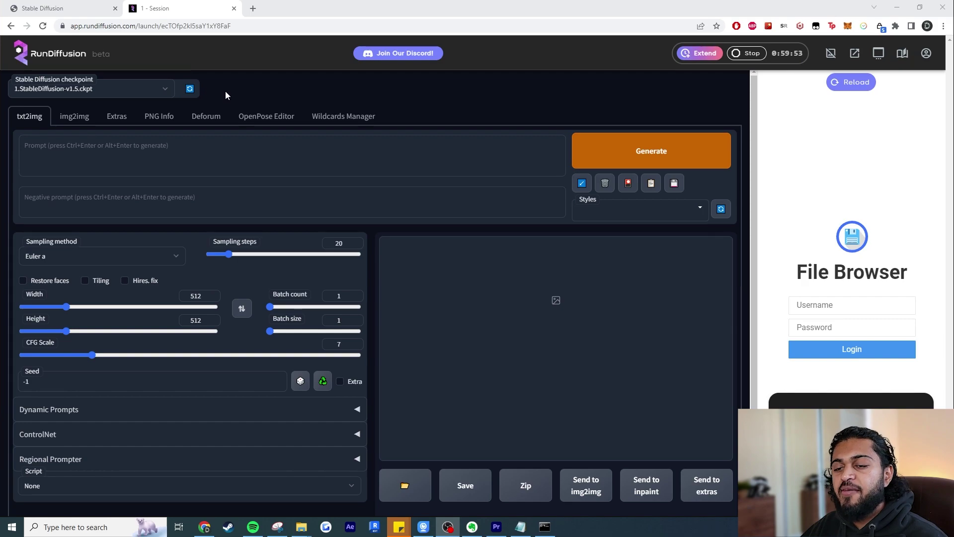
Switch the Stable Diffusion checkpoint to realisticVisionV20_v20.safetensors.
left_click(173, 90)
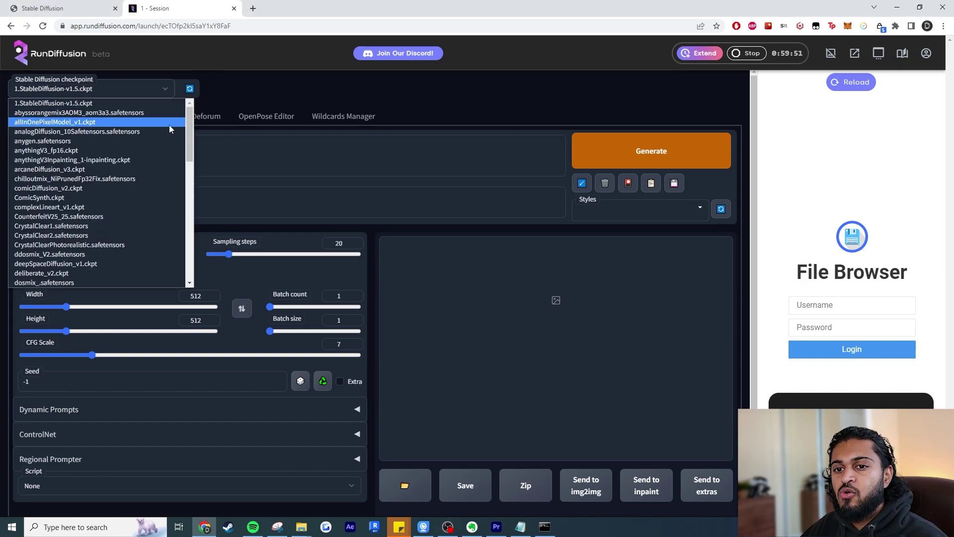
left_click_drag(189, 119, 188, 254)
scroll(116, 185, "up", 2)
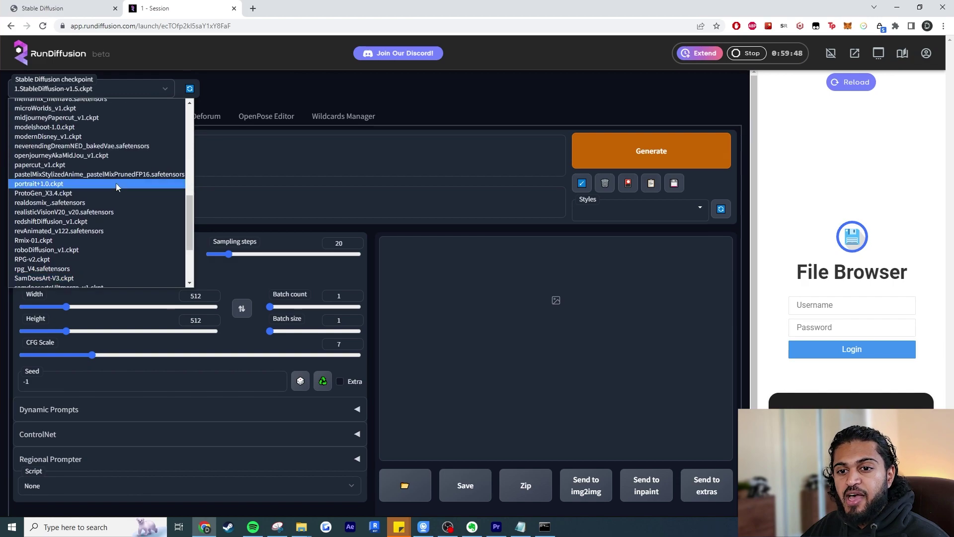
left_click(108, 213)
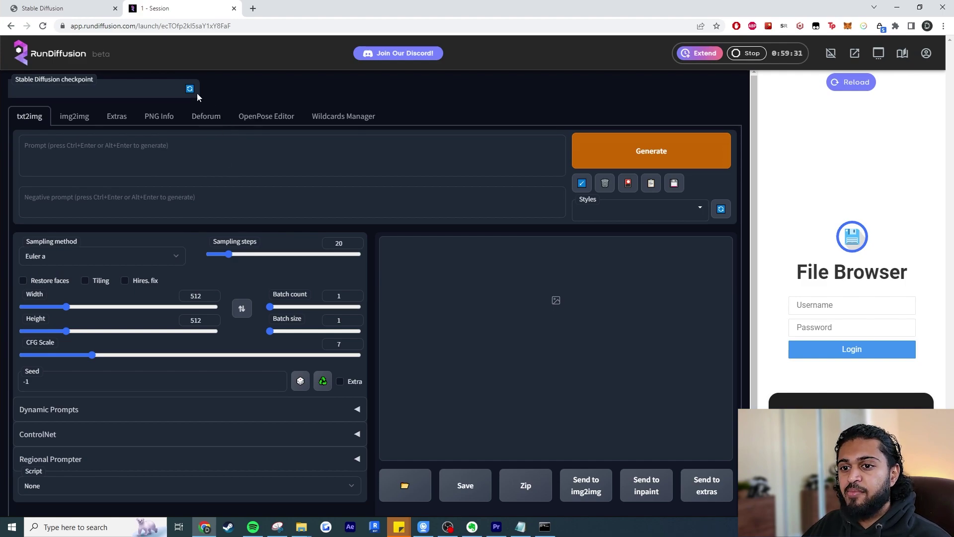
left_click(180, 89)
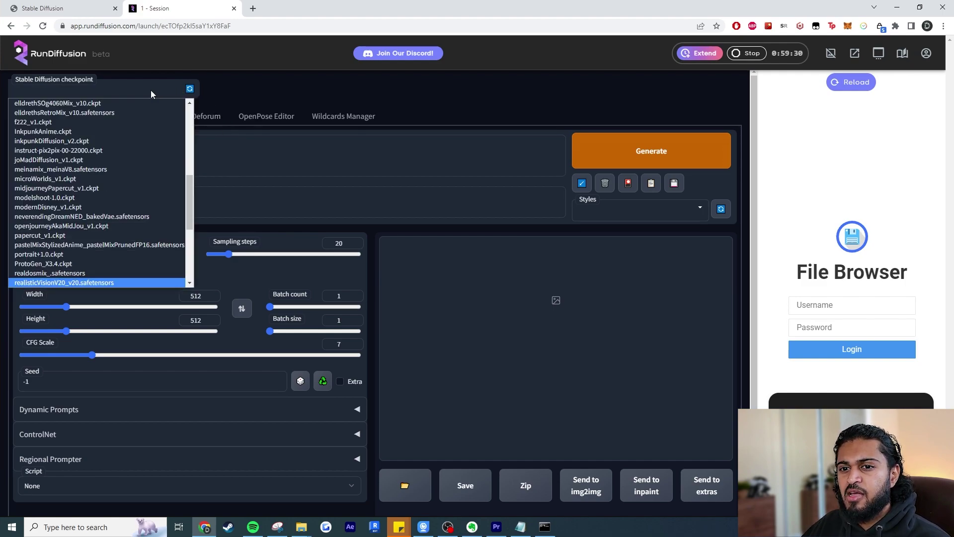
left_click(67, 282)
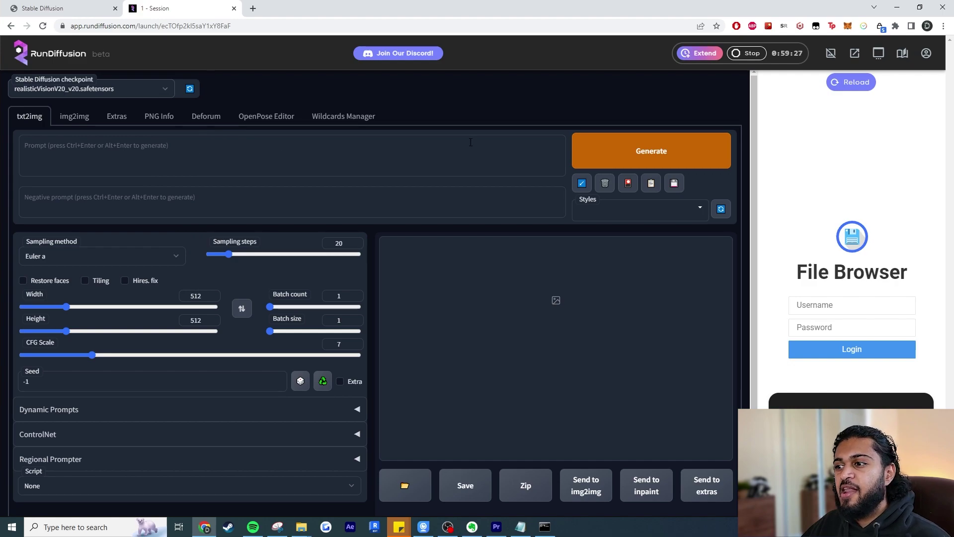
Log in to File Browser with the username and password, then hide its panel.
left_click(853, 305)
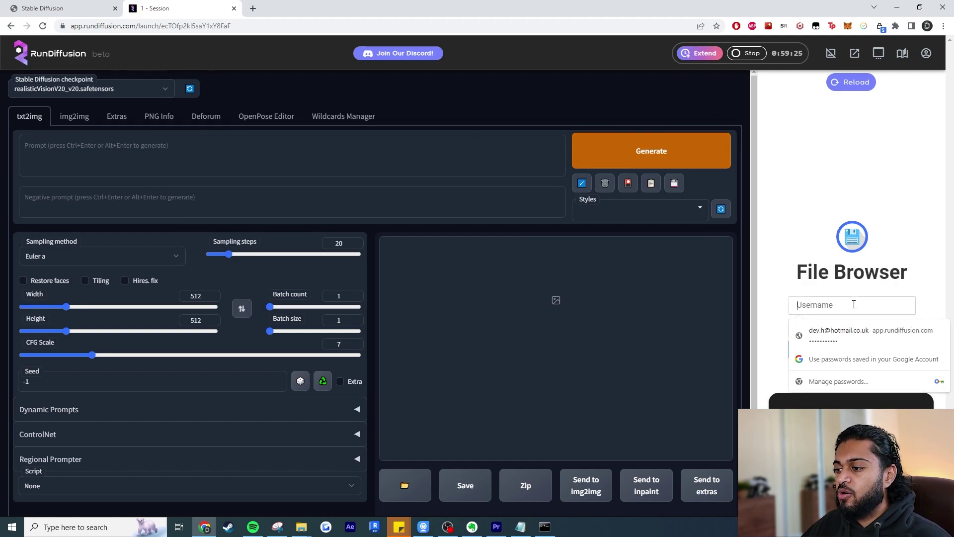
type("sduser")
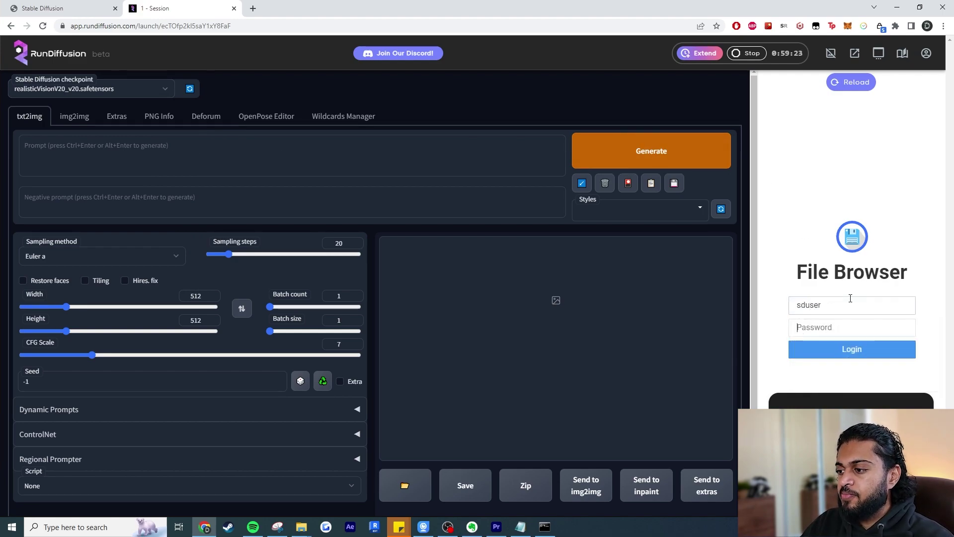
key("Tab")
type("********")
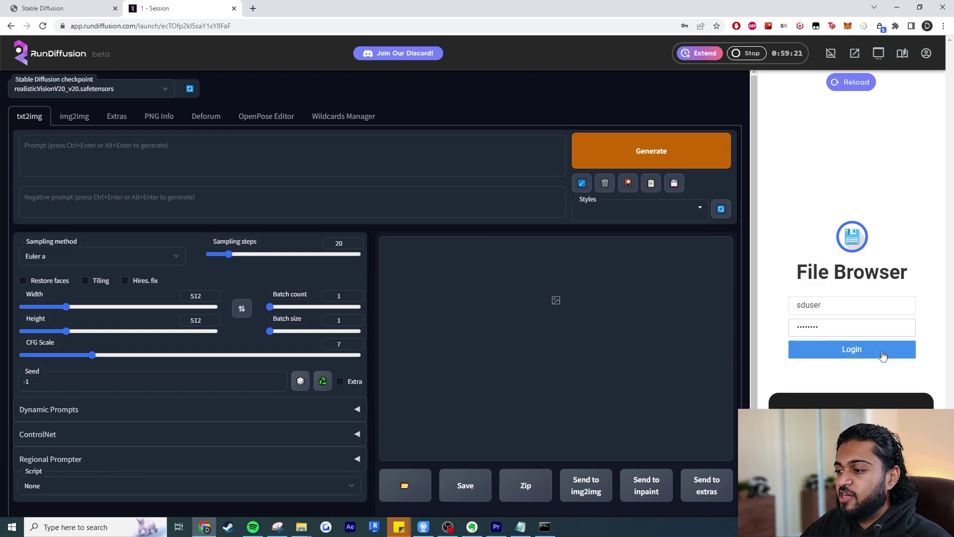
left_click(884, 354)
left_click(717, 40)
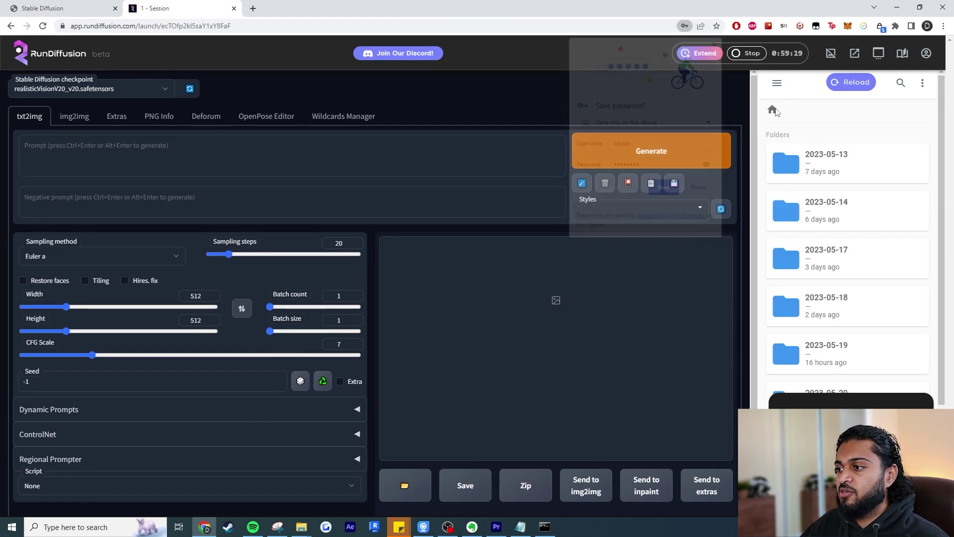
left_click(831, 53)
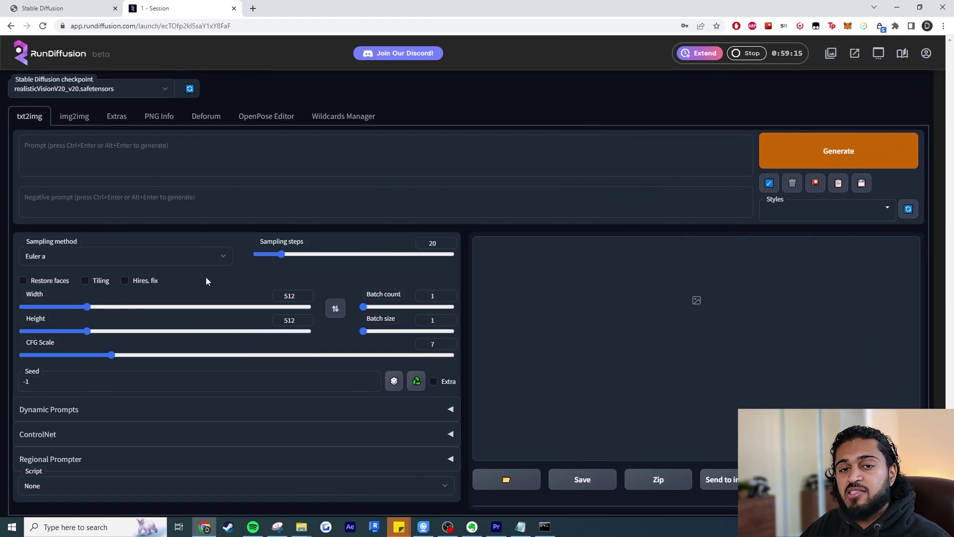
Expand ControlNet and drop the house line sketch into its image area.
scroll(228, 338, "down", 1)
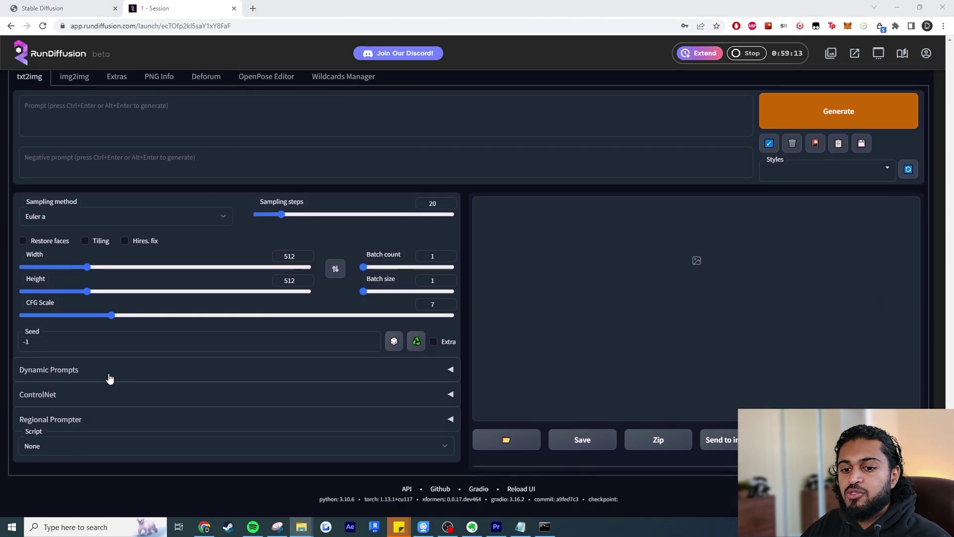
left_click(119, 390)
scroll(99, 363, "down", 2)
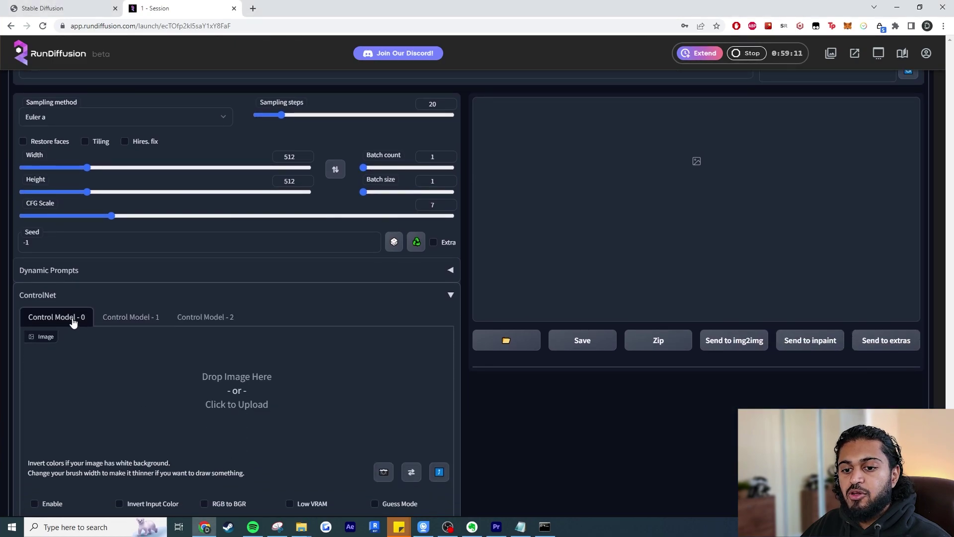
mouse_move(944, 299)
left_mouse_down()
mouse_move(495, 313)
mouse_move(275, 374)
left_mouse_up()
scroll(86, 398, "down", 2)
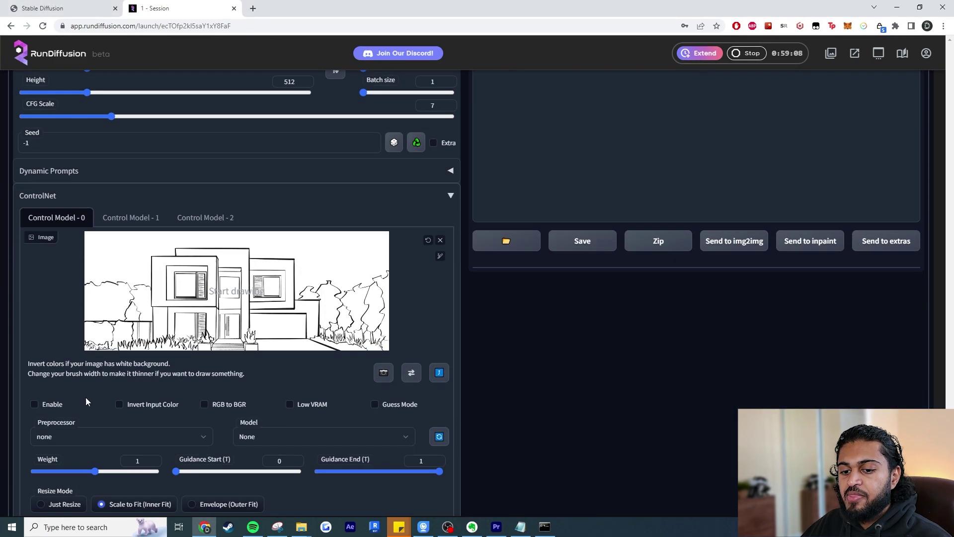
Set the ControlNet preprocessor to scribble and the model to scribbleV10.
left_click(97, 435)
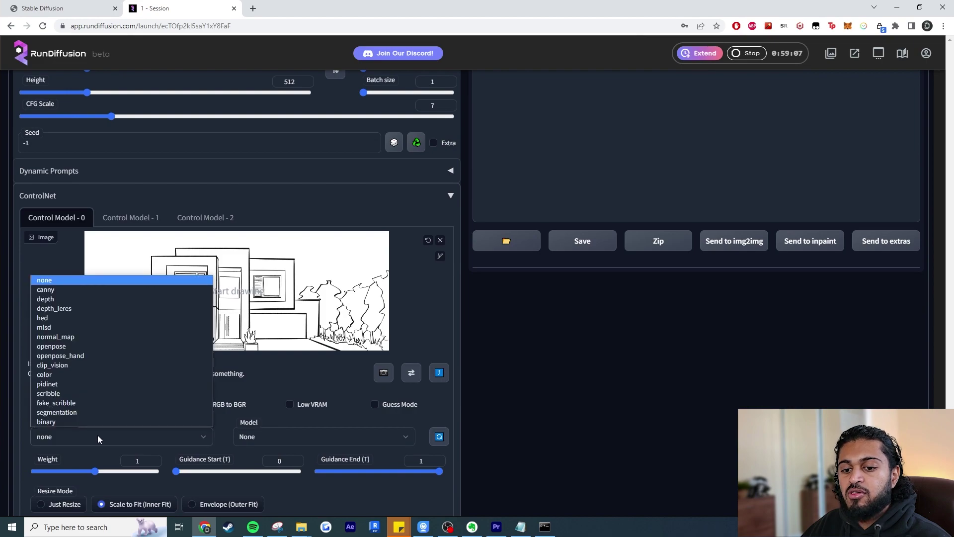
left_click(102, 395)
left_click(308, 437)
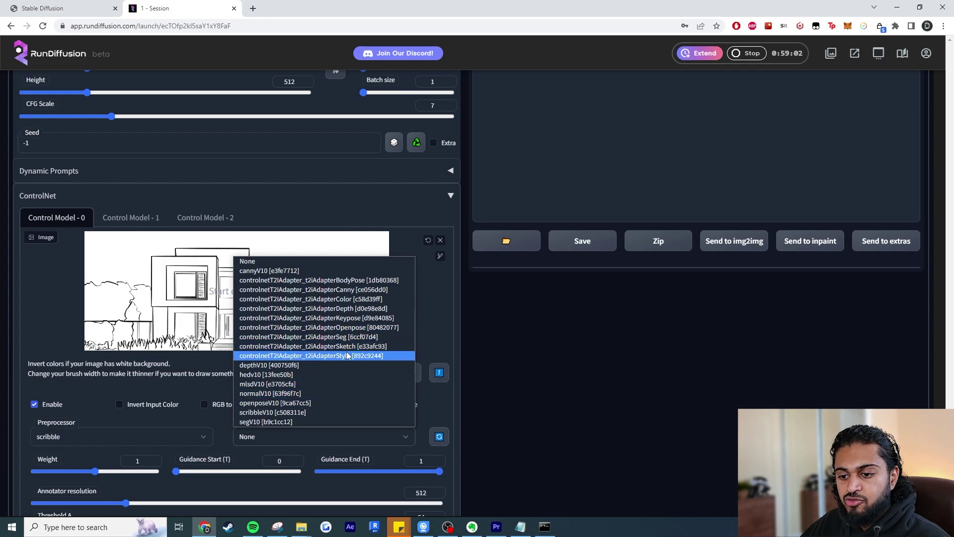
left_click(332, 412)
Widen the output image to 1048×512.
scroll(575, 430, "down", 2)
scroll(569, 434, "down", 3)
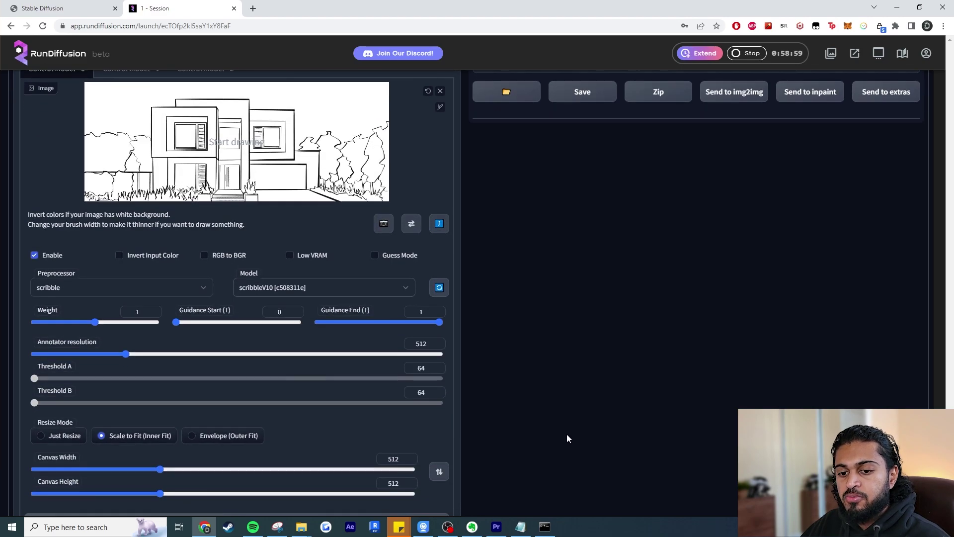
scroll(582, 428, "up", 10)
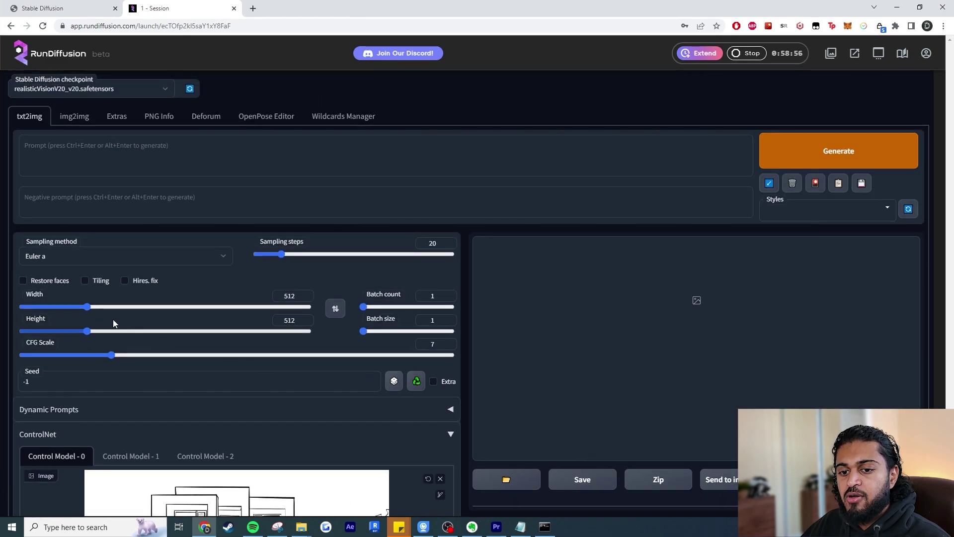
left_click_drag(88, 311, 145, 313)
scroll(145, 315, "down", 2)
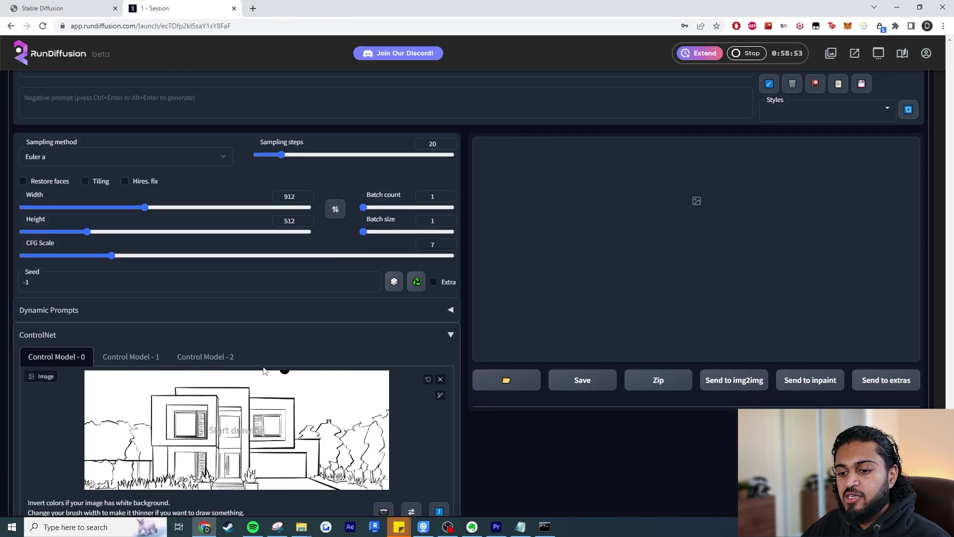
left_click_drag(147, 208, 164, 209)
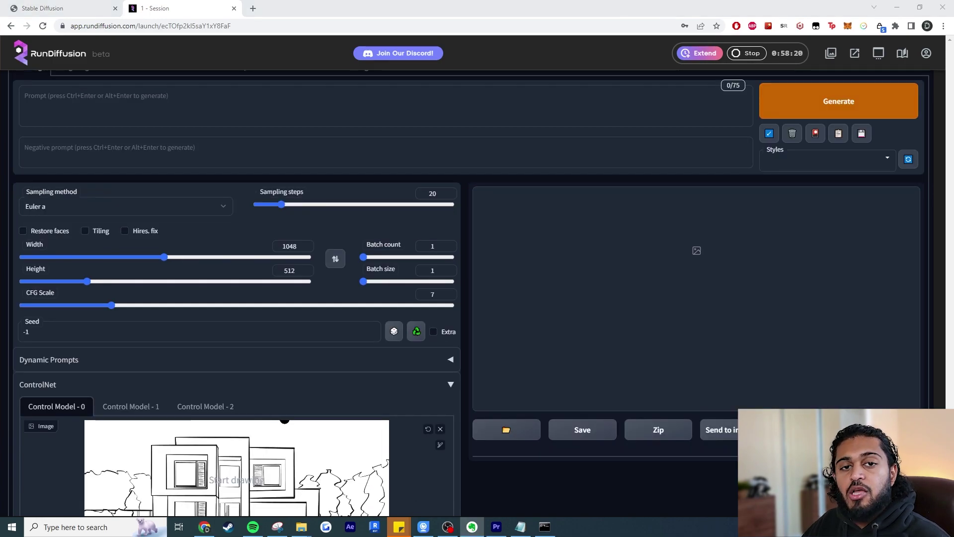
Paste the house facade description into the prompt and generate from the sketch.
scroll(159, 108, "up", 1)
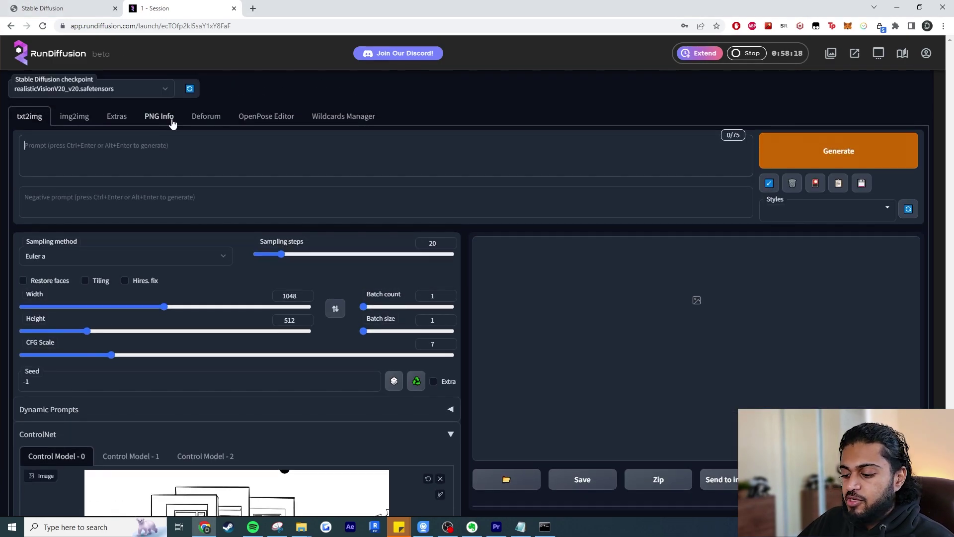
type("Front facade of a house, white and black concrete walls, blue sky, large windows, planting in garden, trees in background, hedges, garage door on the right side, concrete tiling right side")
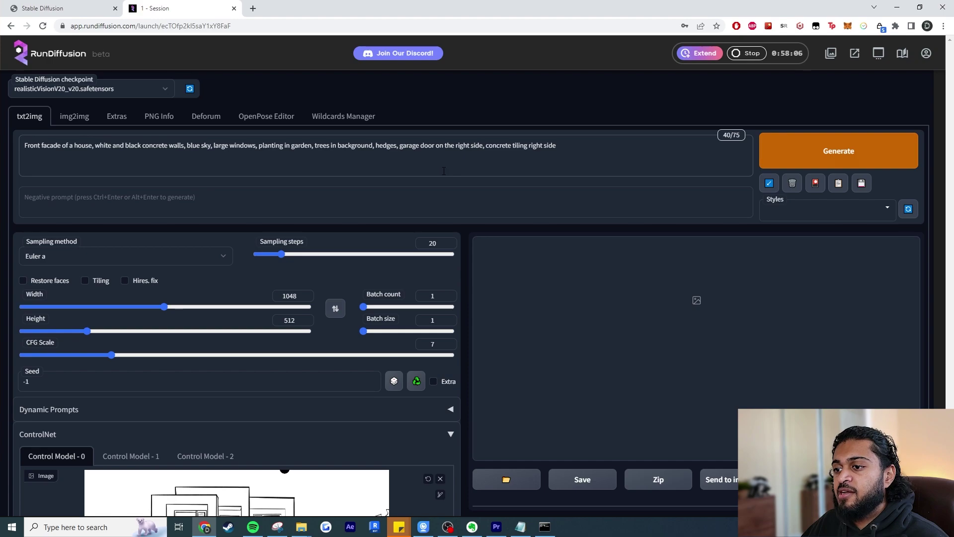
left_click(814, 158)
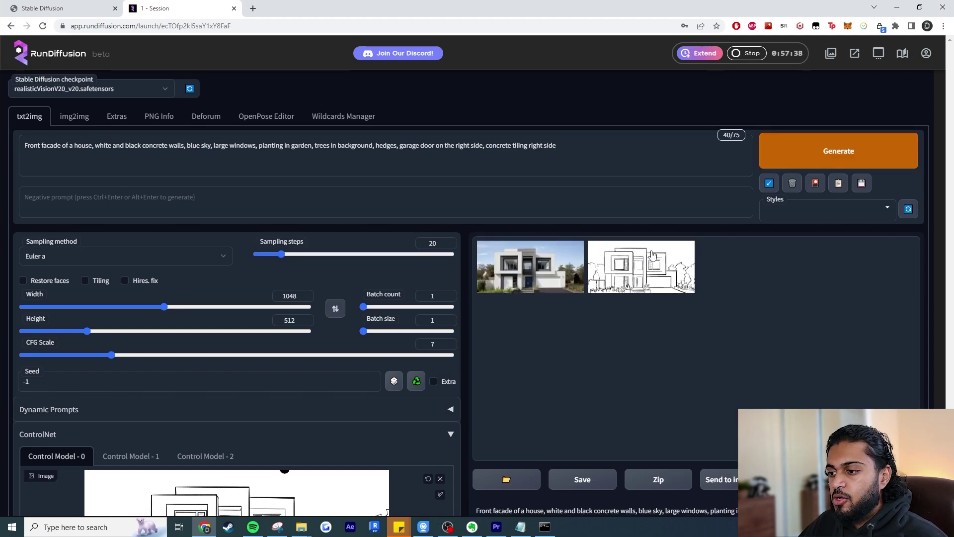
View the rendered white-and-black concrete house facade enlarged in the gallery.
left_click(653, 255)
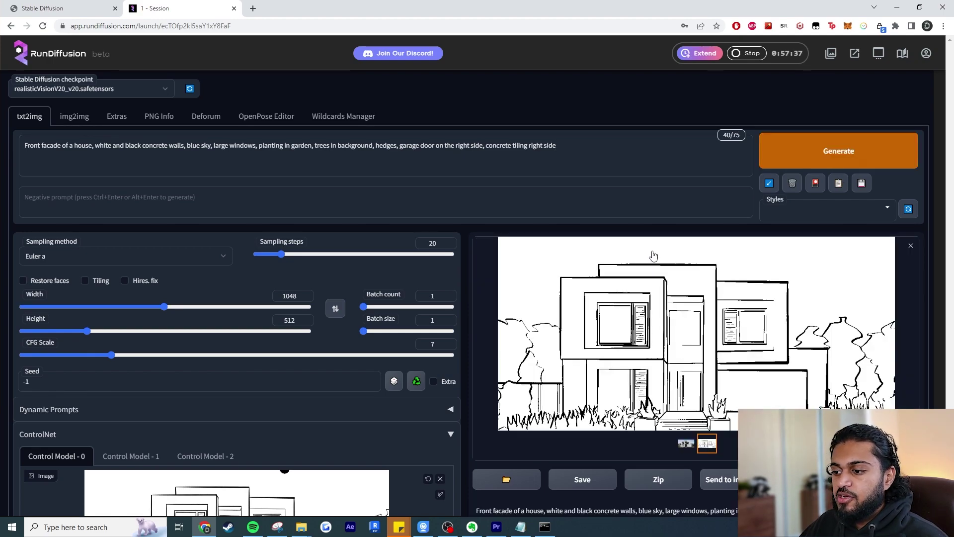
left_click(687, 445)
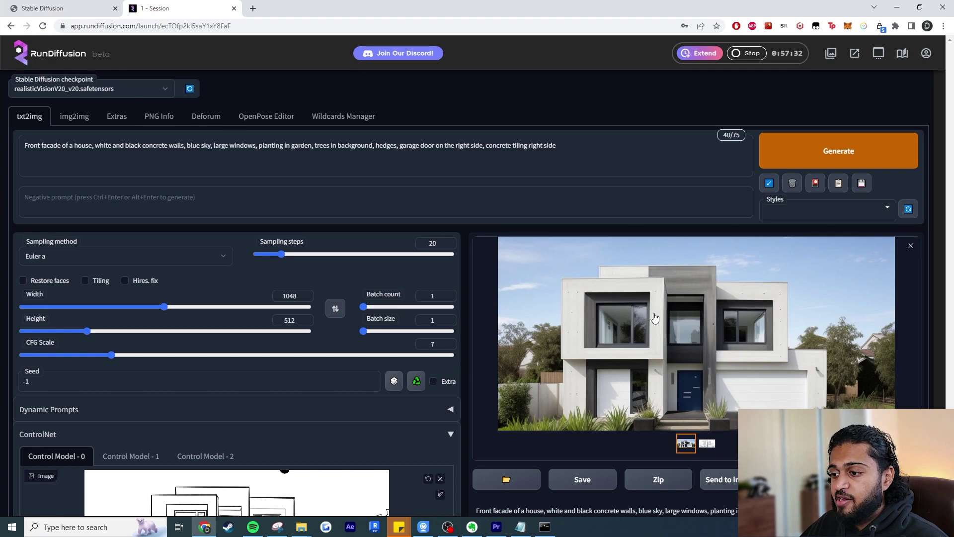
scroll(628, 308, "down", 1)
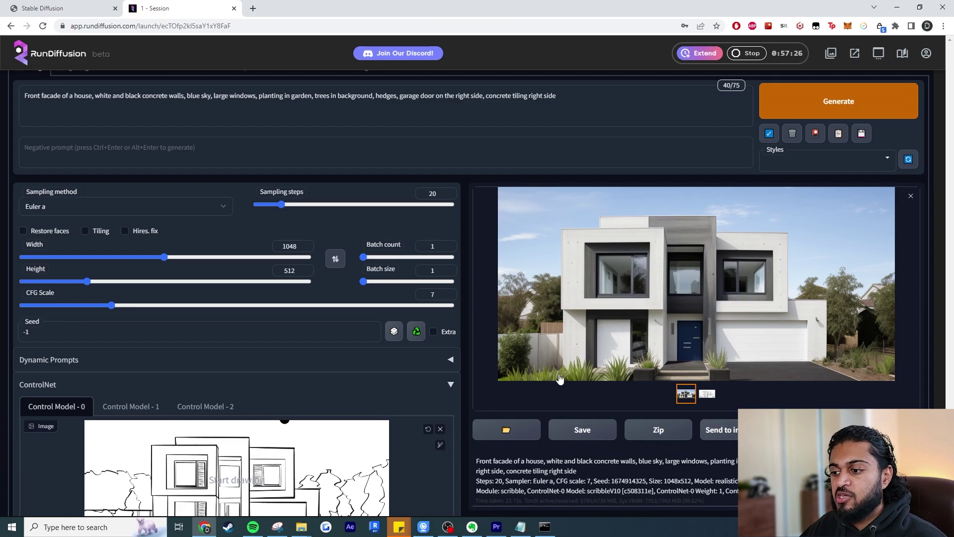
scroll(590, 371, "down", 2)
scroll(709, 300, "up", 1)
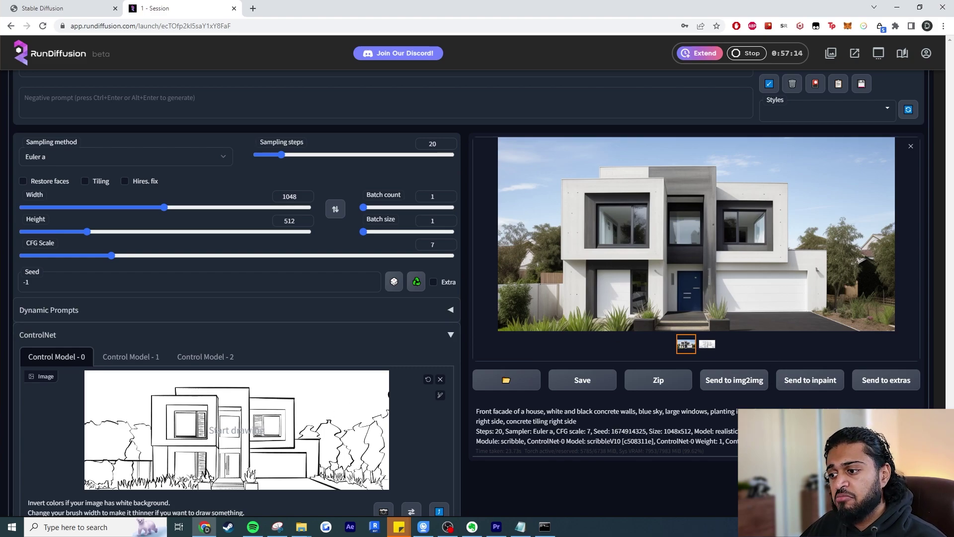
scroll(691, 440, "up", 2)
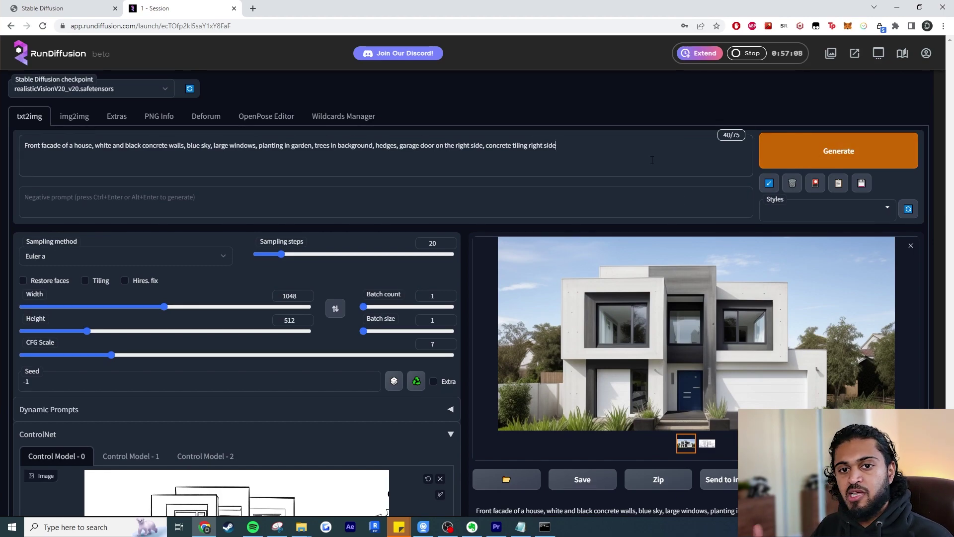
Generate a new house variation (seed 235853777) and inspect it in the large preview.
left_click(803, 166)
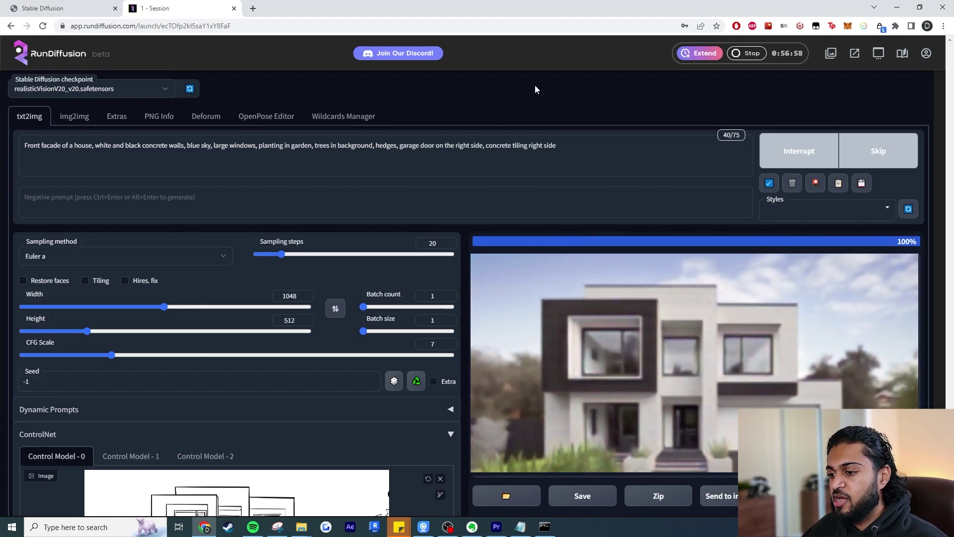
left_click(549, 263)
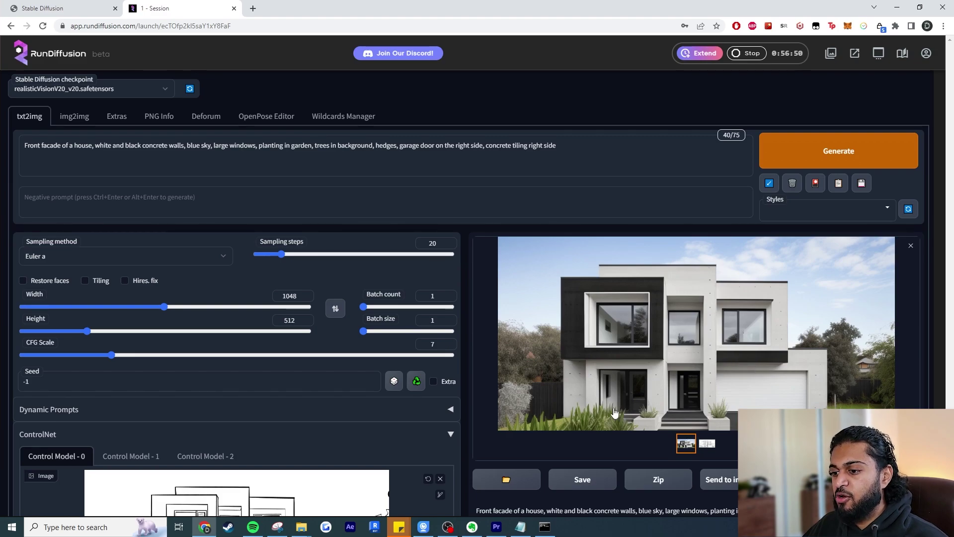
scroll(536, 413, "down", 1)
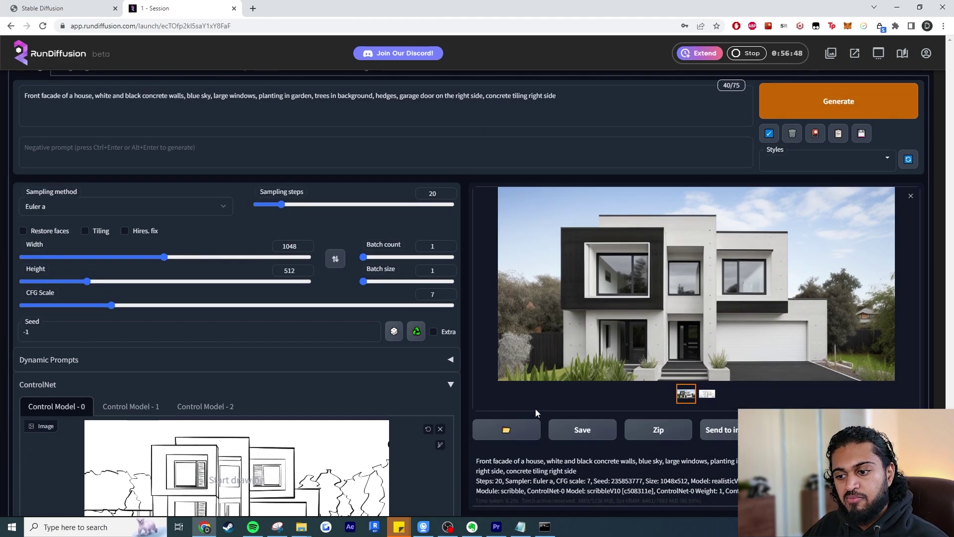
scroll(535, 409, "down", 1)
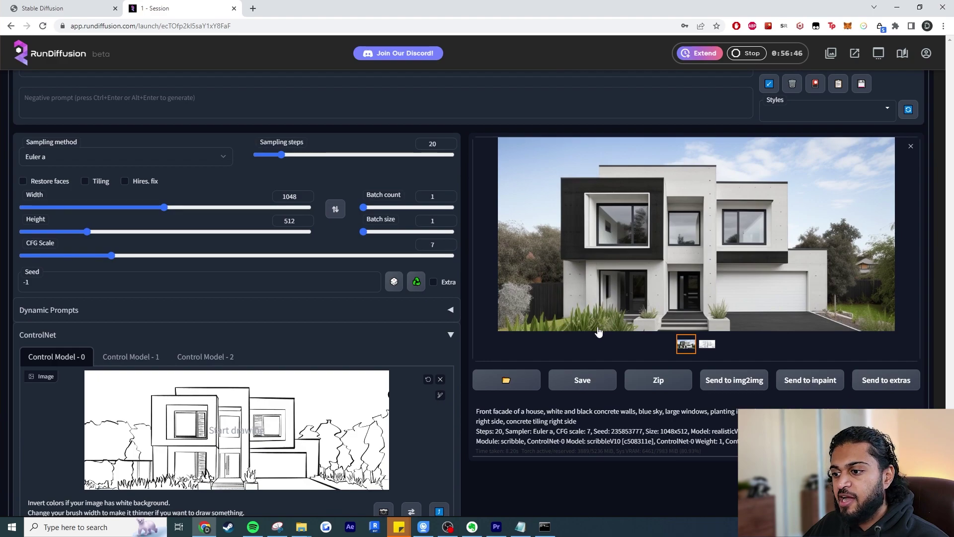
scroll(702, 321, "up", 1)
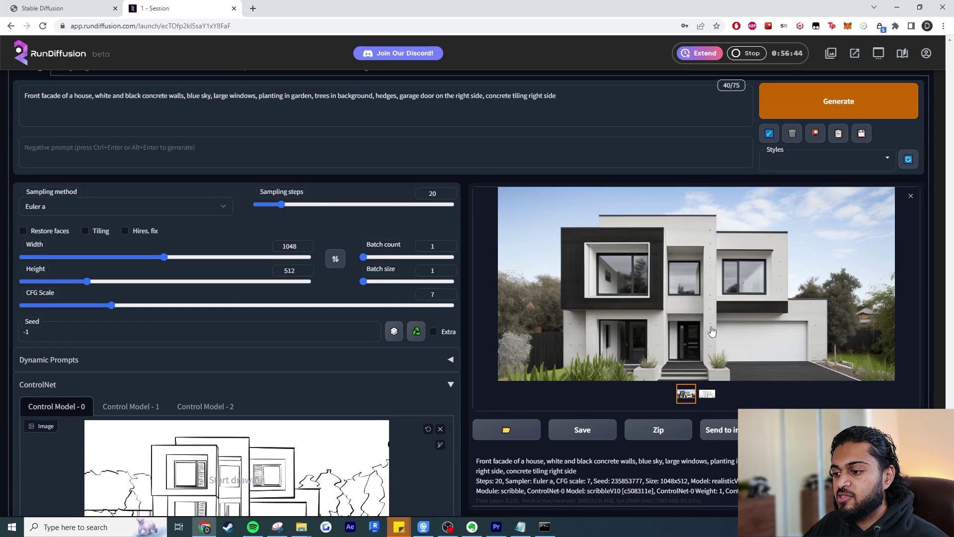
right_click(714, 262)
left_click(747, 395)
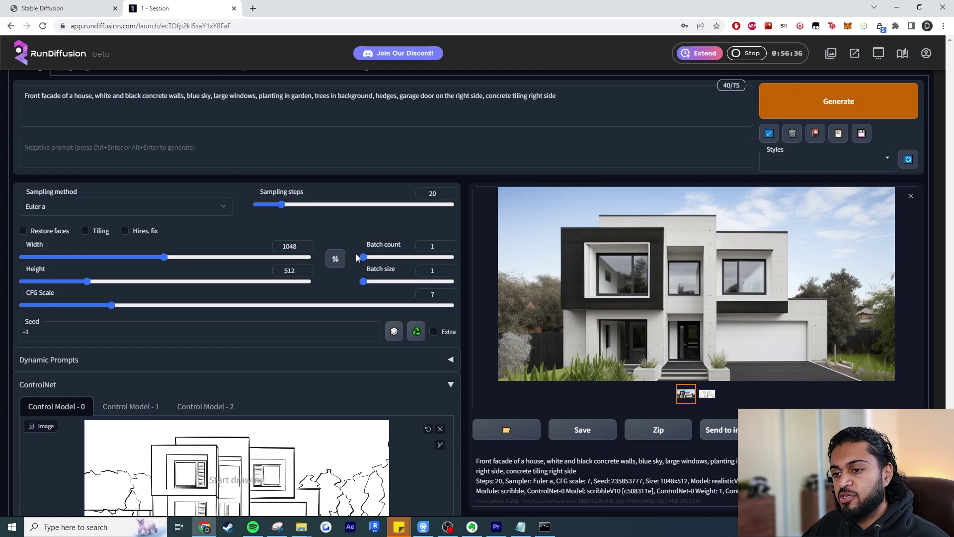
Set batch size to 2 and view the new batch's render and scribble map.
left_click_drag(364, 282, 376, 281)
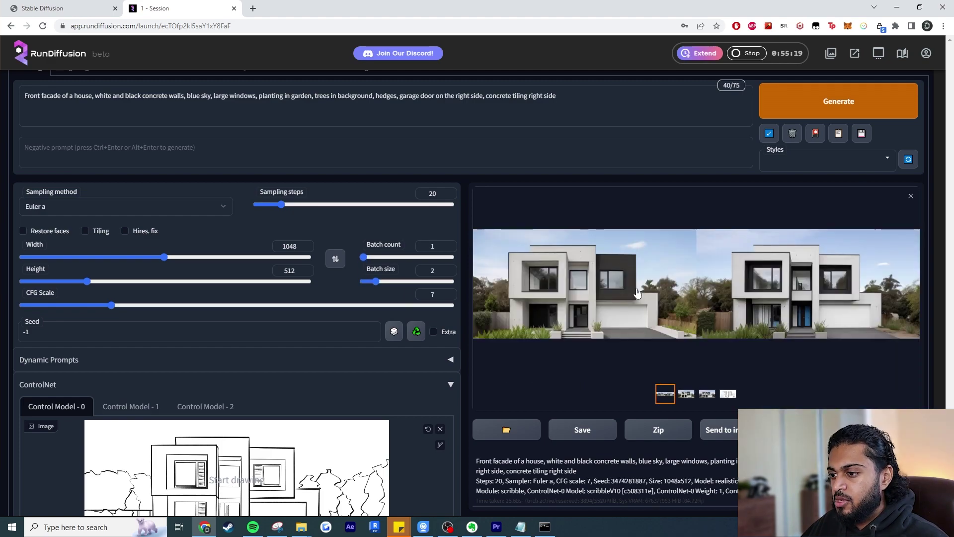
left_click(695, 394)
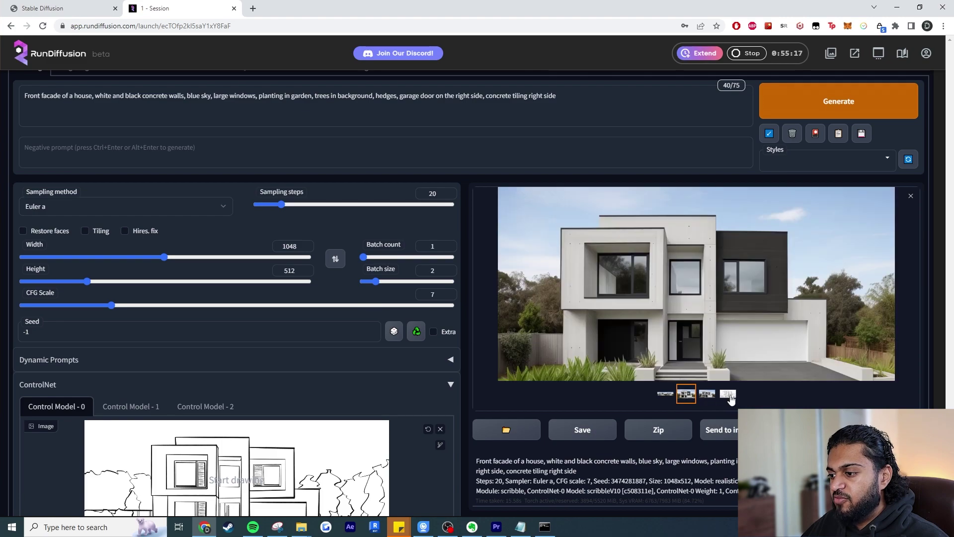
left_click(728, 394)
Flip between the two house facade renders and the scribble sketch to compare them.
key("Left")
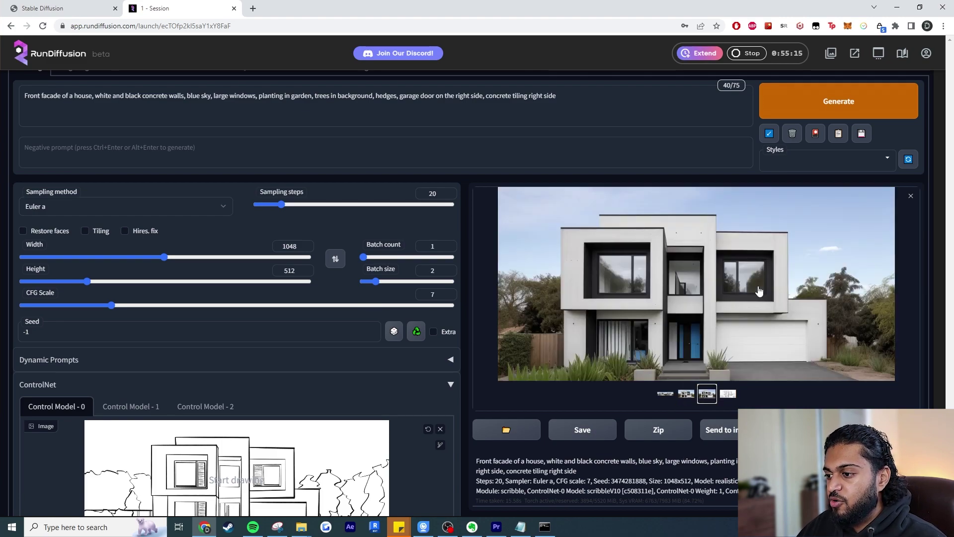
key("Right")
key("Left")
key("Right")
key("Left")
key("Right")
key("Left")
key("Right")
key("Left")
key("Right")
key("Left")
key("Right")
key("Left")
key("Right")
key("Left")
key("Right")
key("Left")
key("Right")
key("Left")
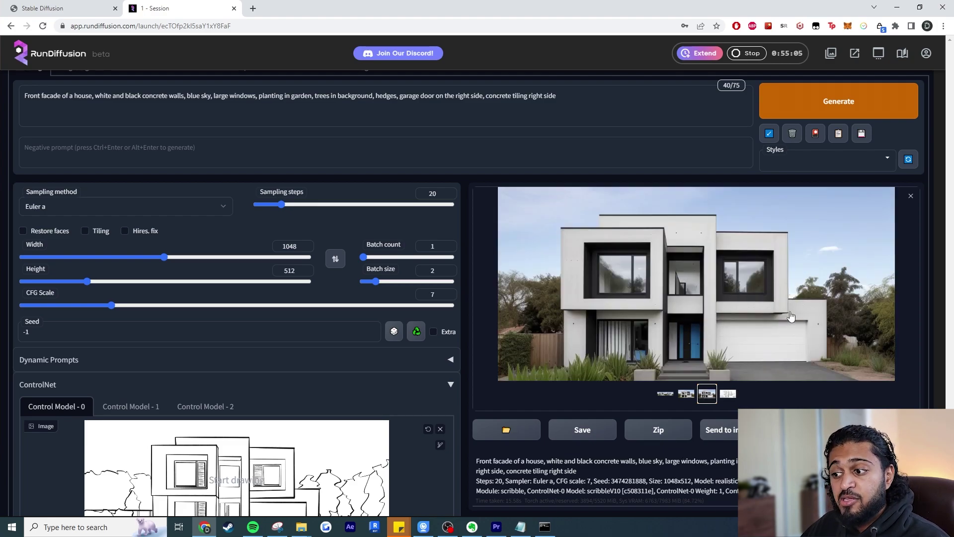
key("Left")
key("Right")
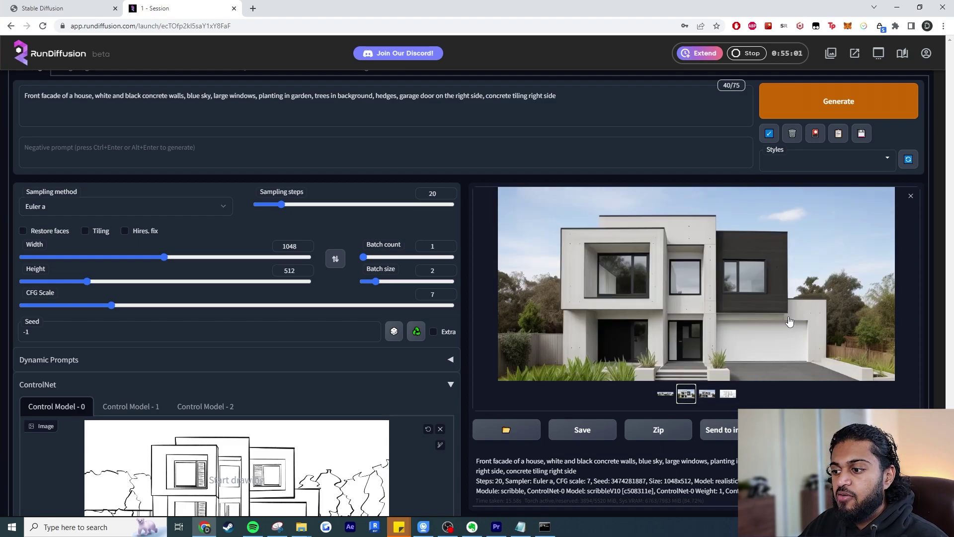
key("Right")
key("Left")
key("Left")
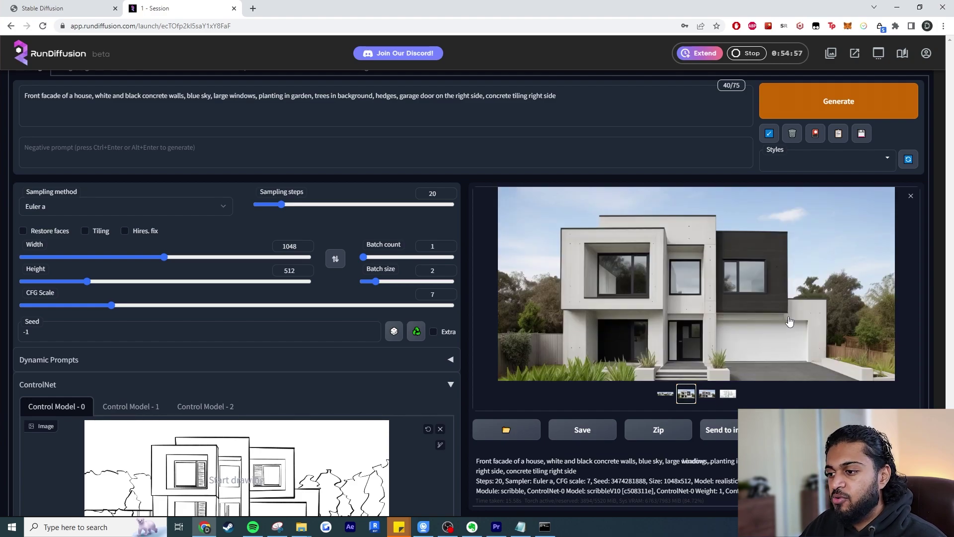